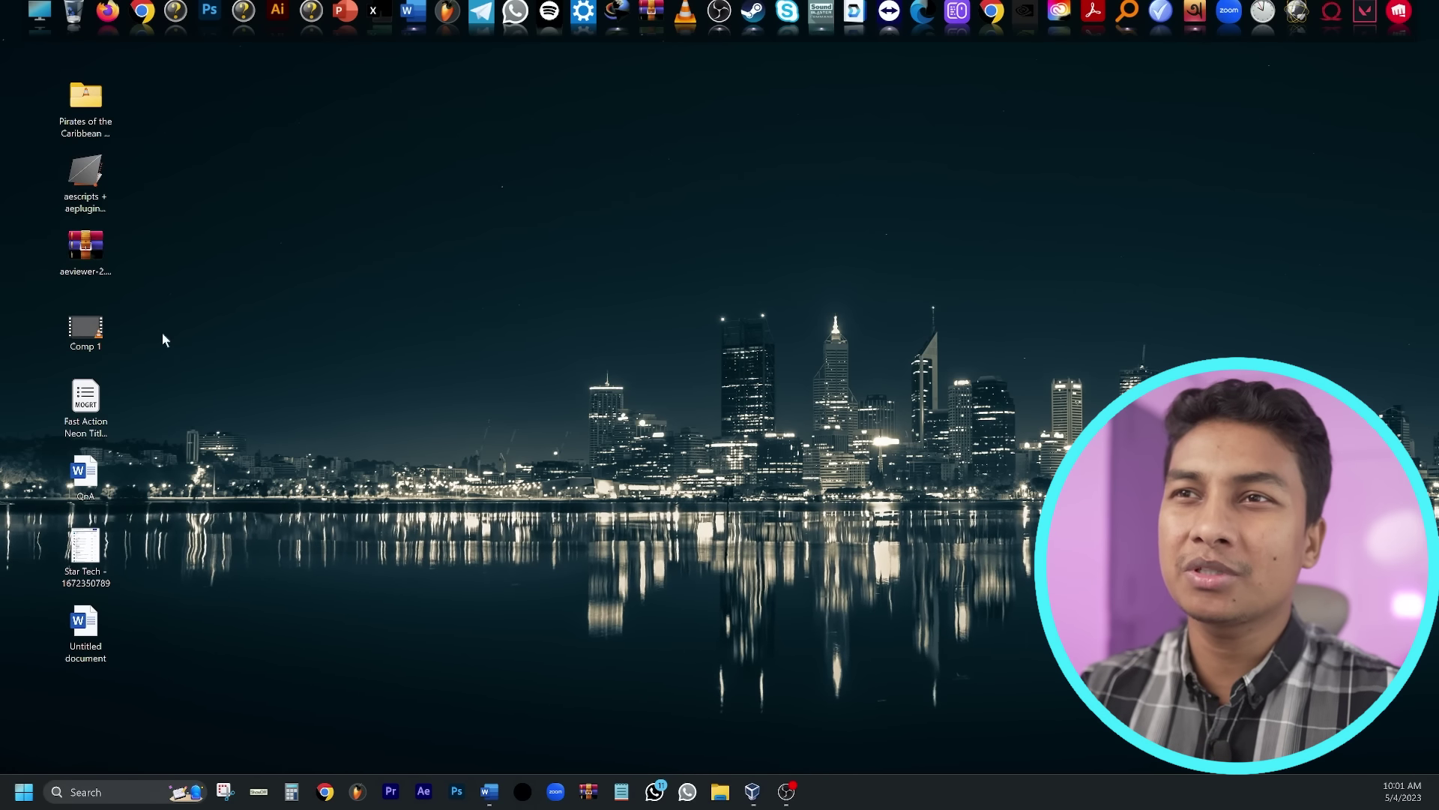
# Step: Delete all the files and folders stored on the desktop
pyautogui.moveTo(171, 118); pyautogui.dragTo(90, 665)
pyautogui.click(199, 628)
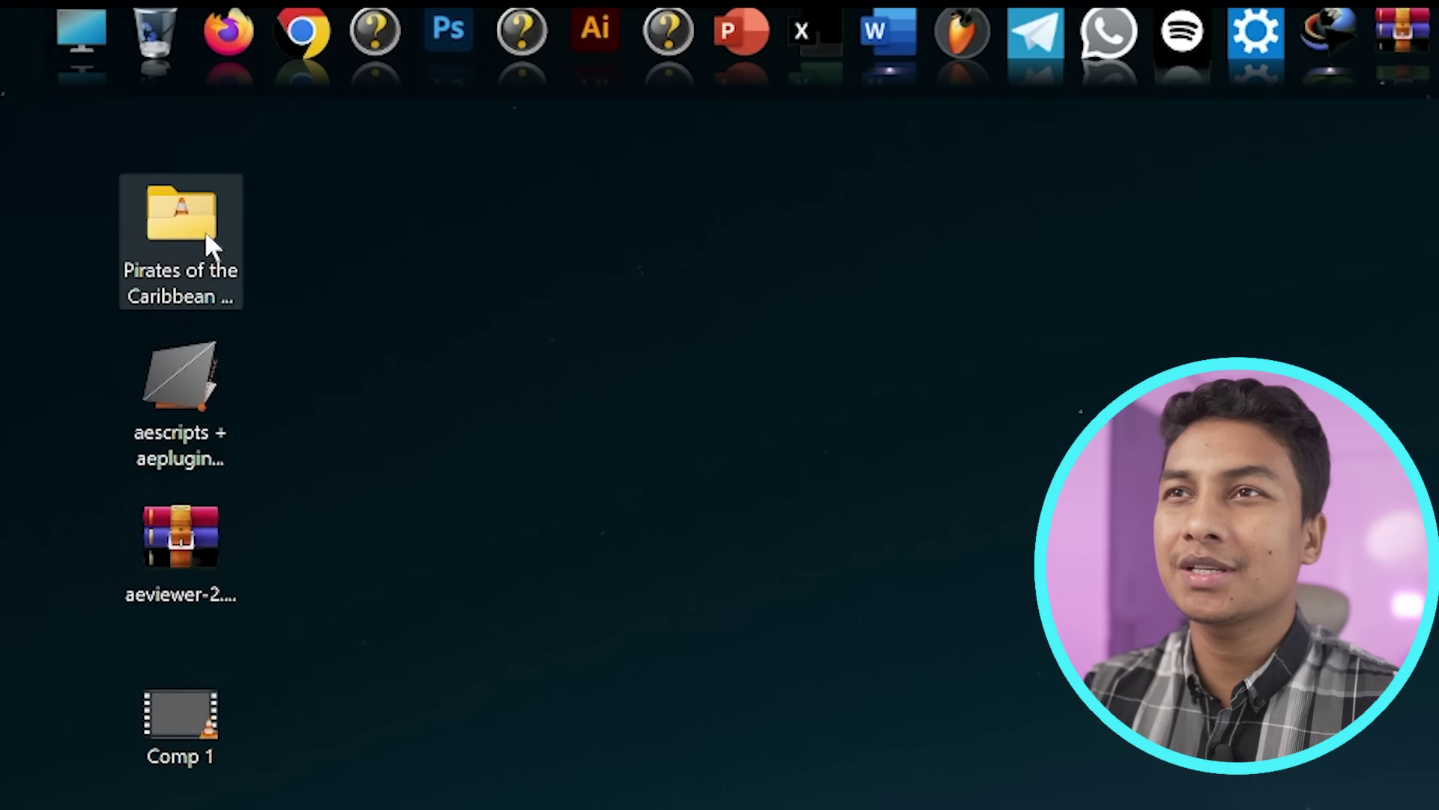
pyautogui.moveTo(207, 242)
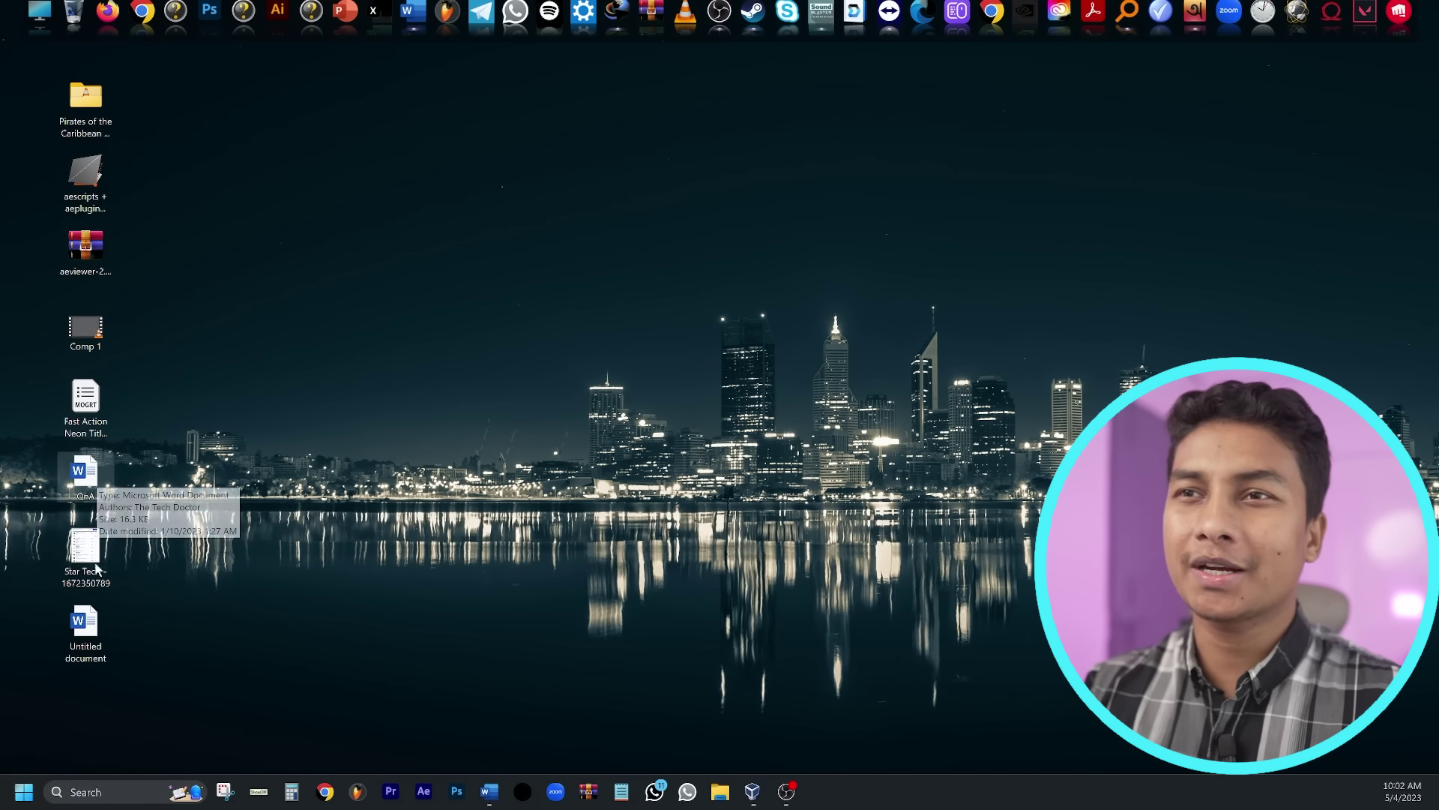
pyautogui.moveTo(195, 83); pyautogui.dragTo(55, 658)
pyautogui.press('Delete')
pyautogui.press('Return')
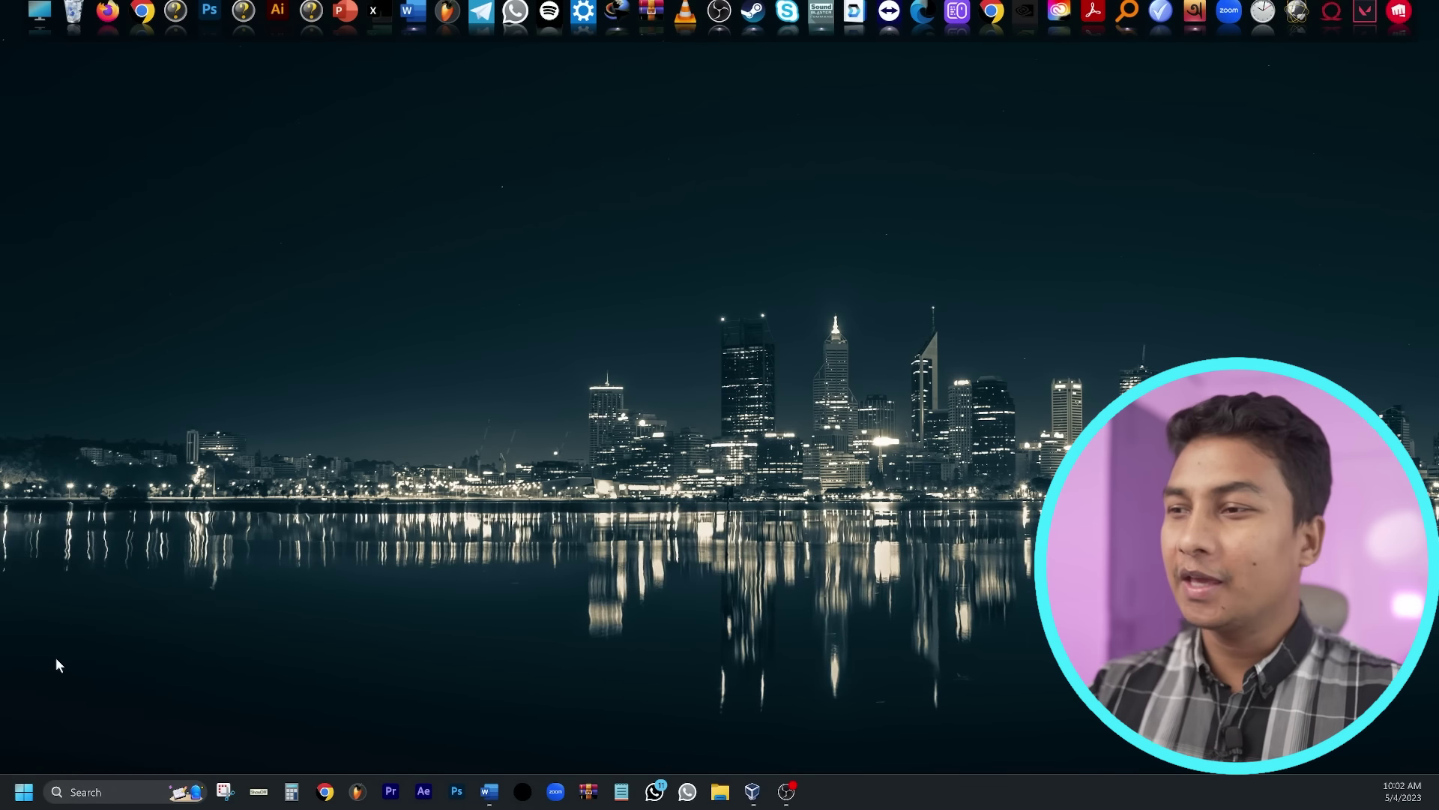
# Step: Look through the Downloads, Documents, Pictures, Music and Videos folders in File Explorer for unneeded files
pyautogui.click(718, 792)
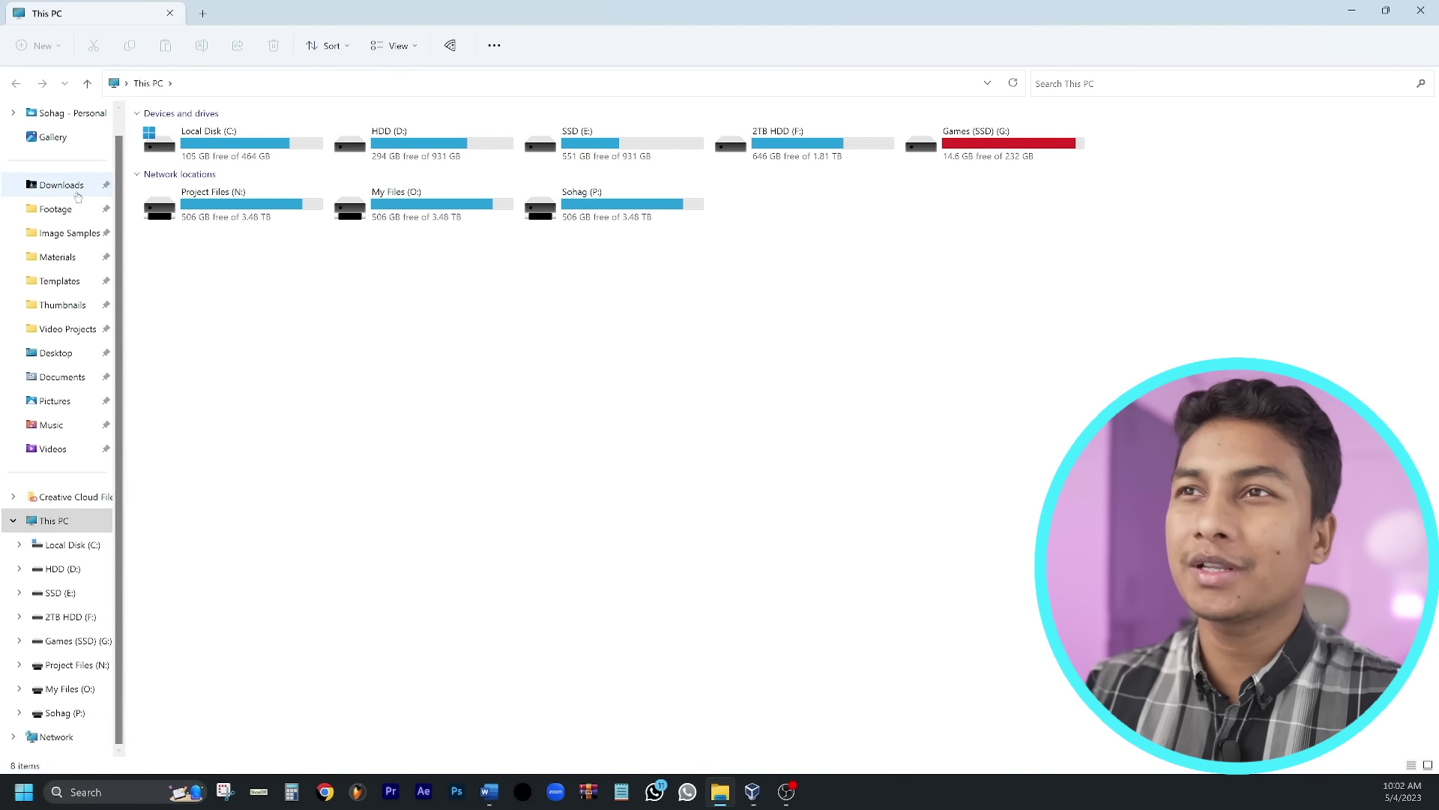
pyautogui.click(63, 185)
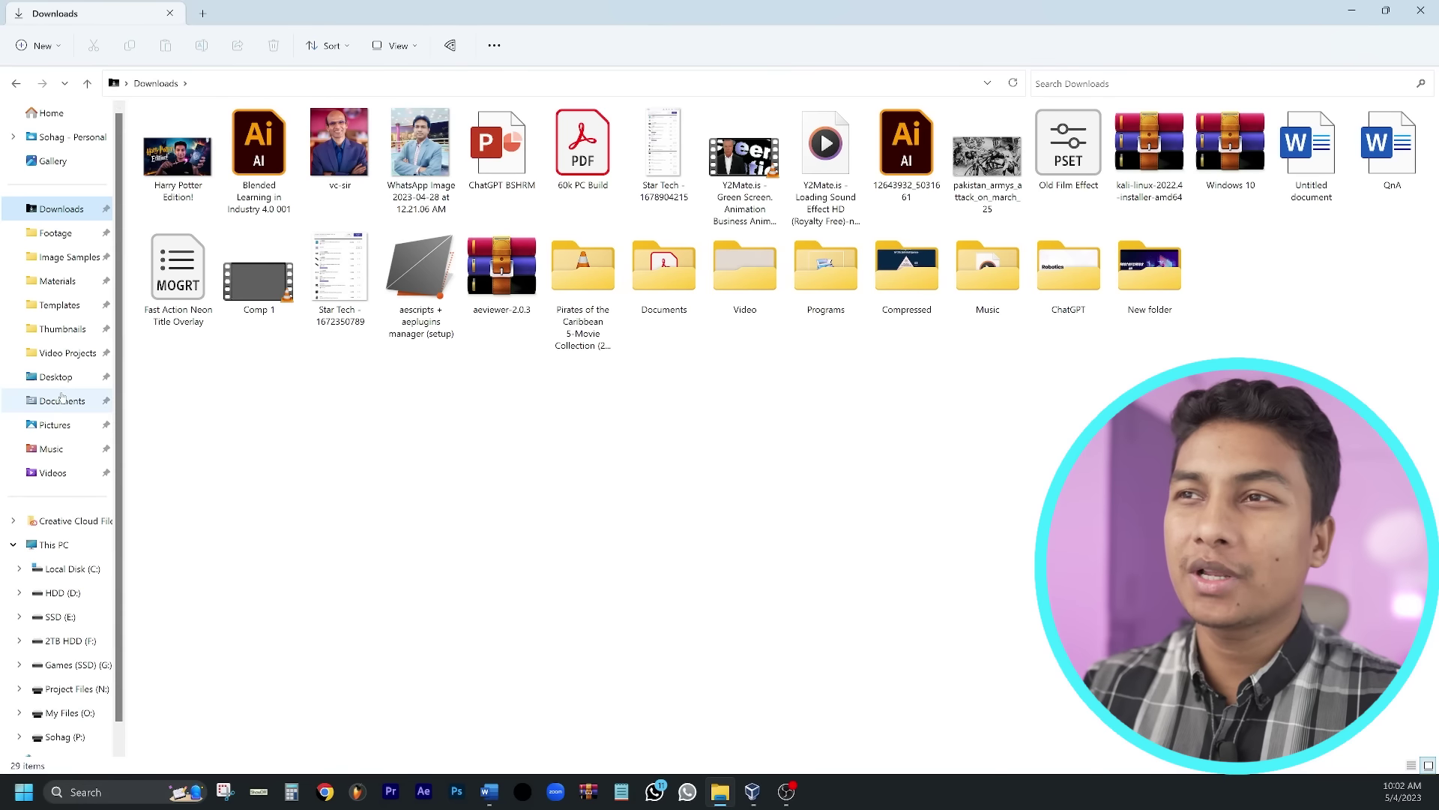
pyautogui.click(63, 399)
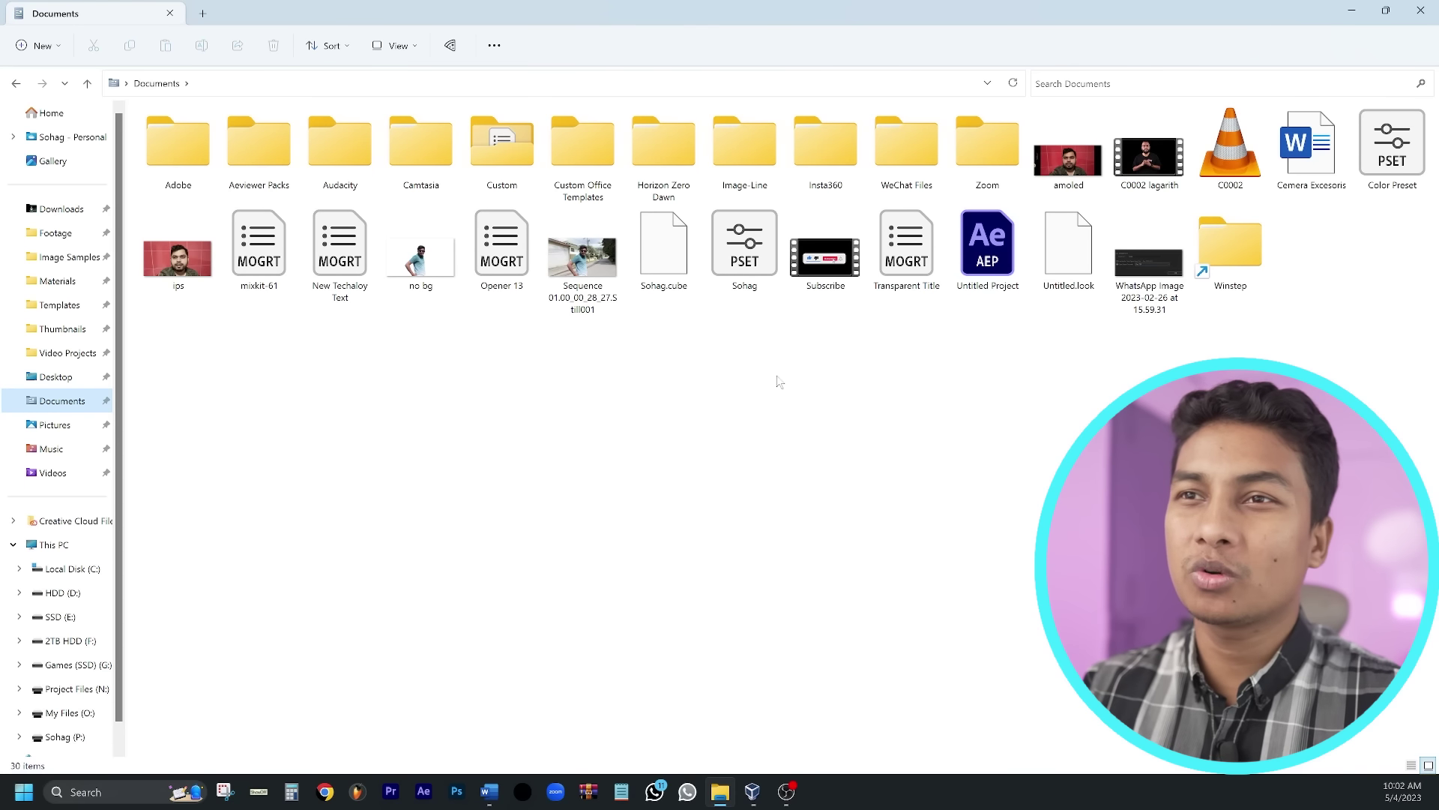
pyautogui.click(72, 427)
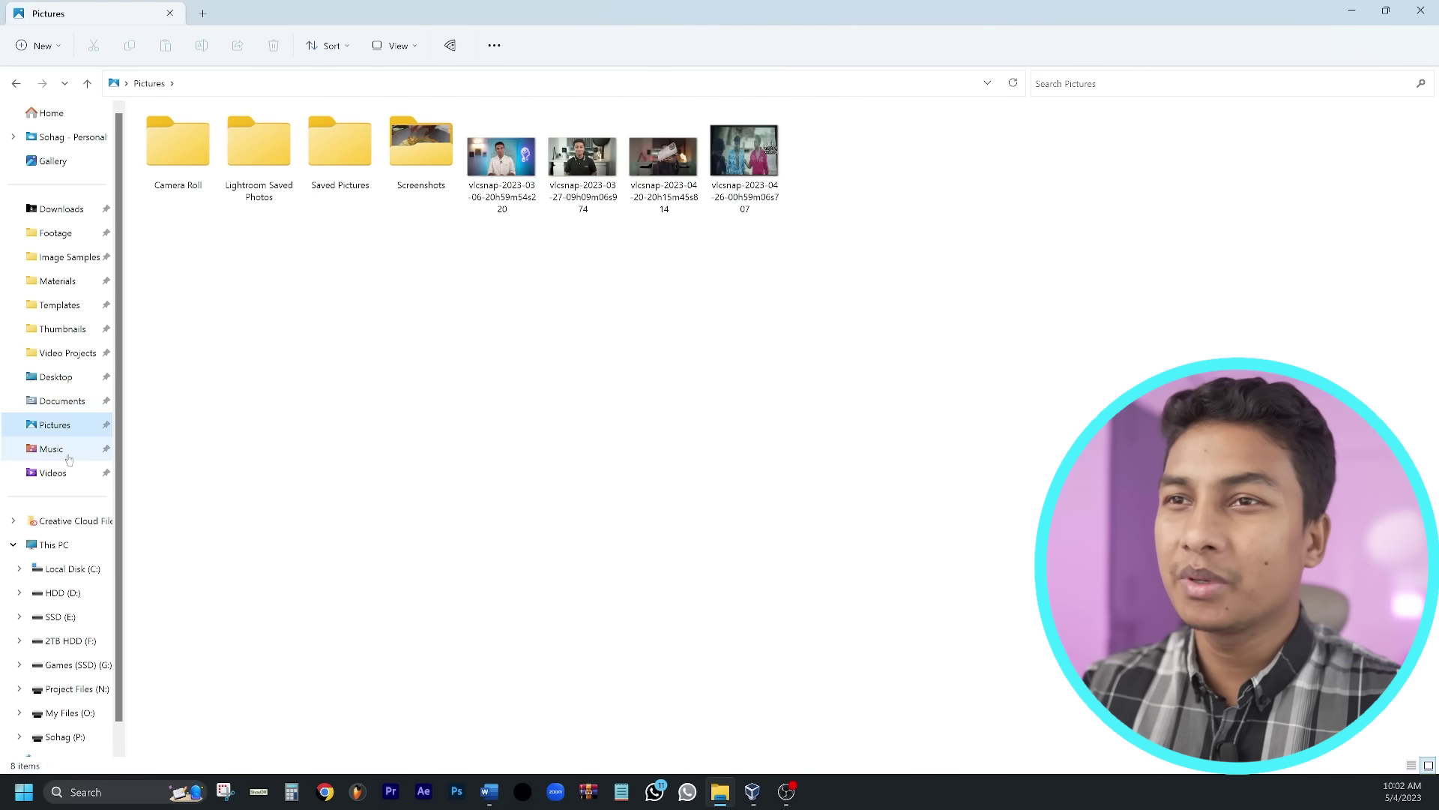
pyautogui.click(68, 449)
pyautogui.click(63, 472)
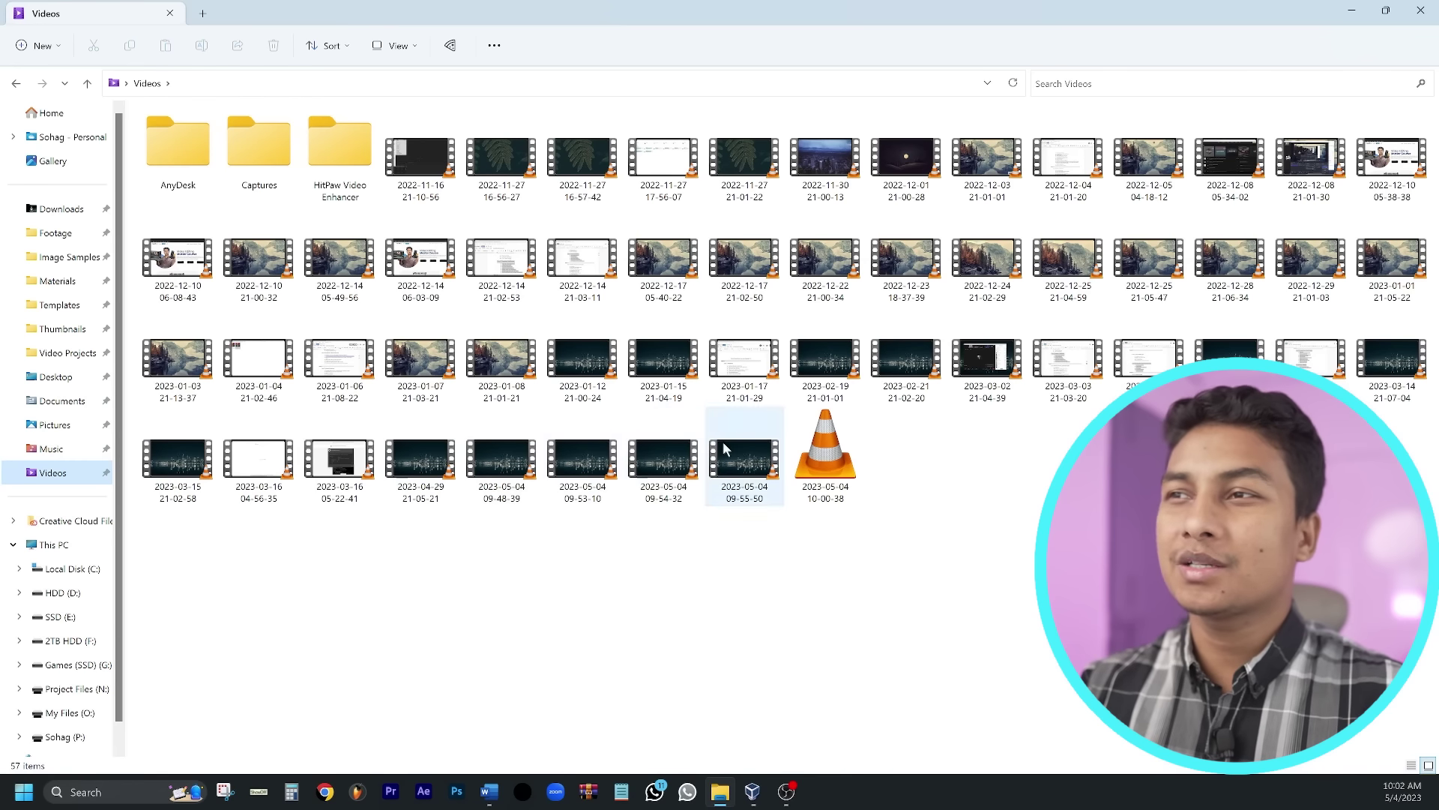
pyautogui.moveTo(812, 345)
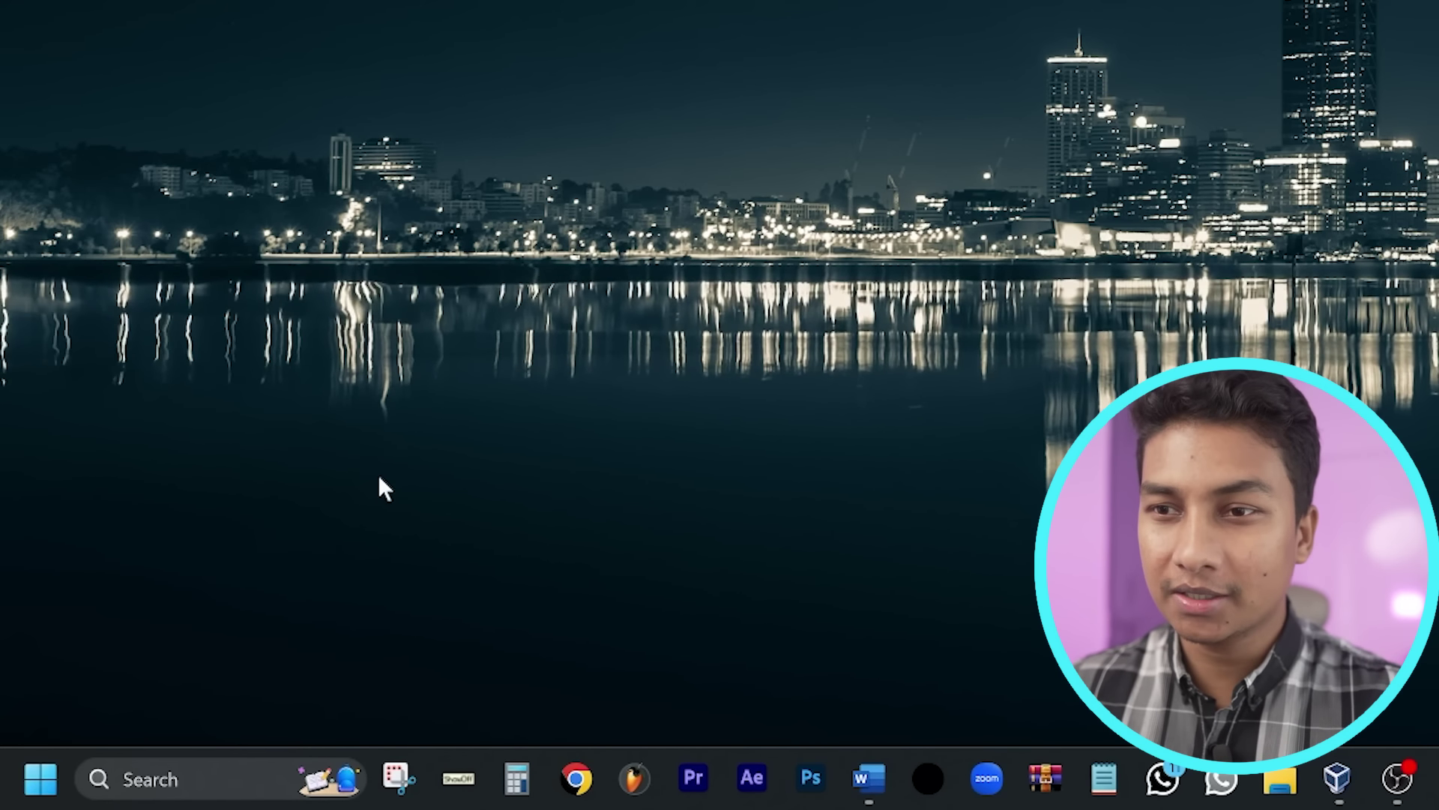
# Step: Search Windows for the uninstall settings and open Add or remove programs
pyautogui.click(24, 764)
pyautogui.write('unistall')
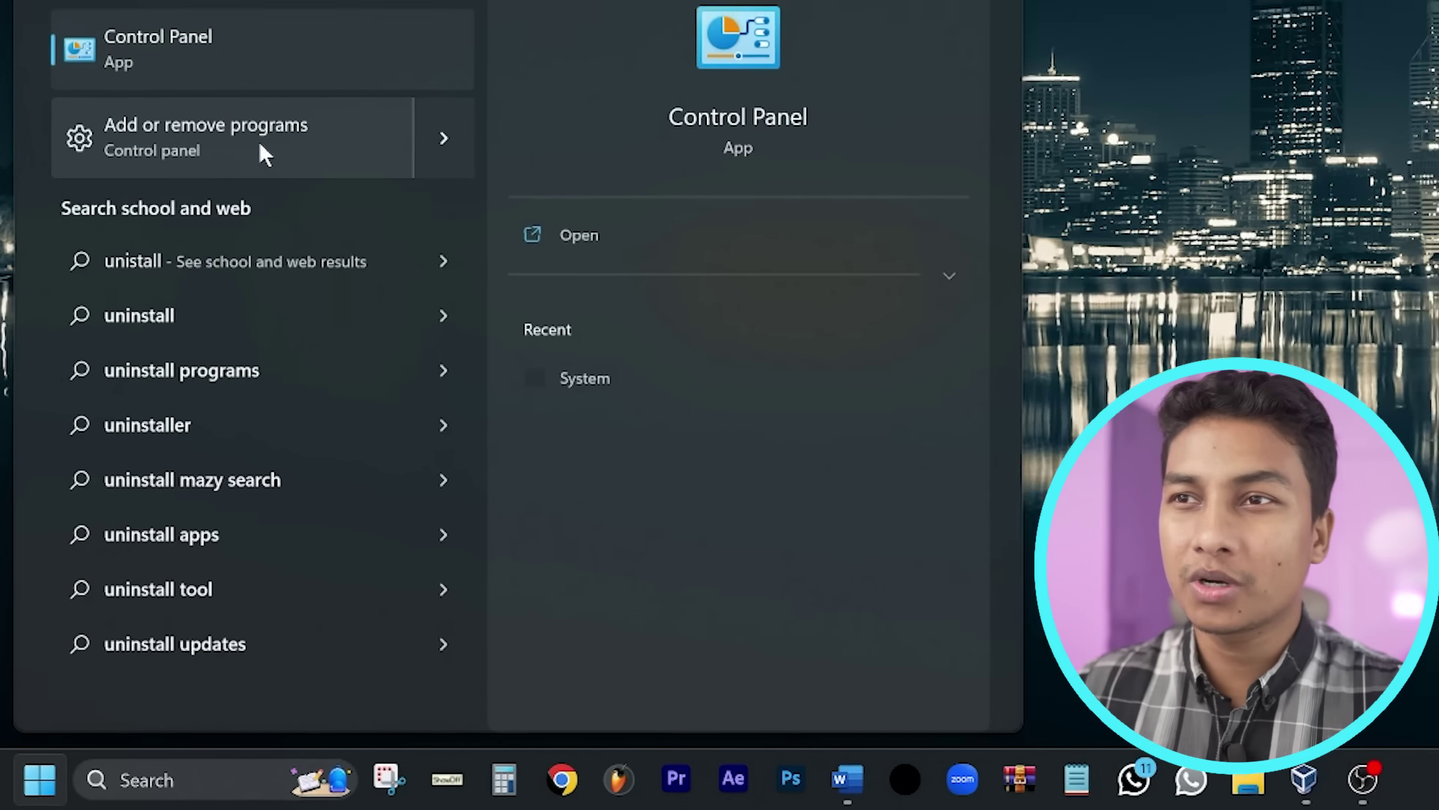
pyautogui.click(258, 141)
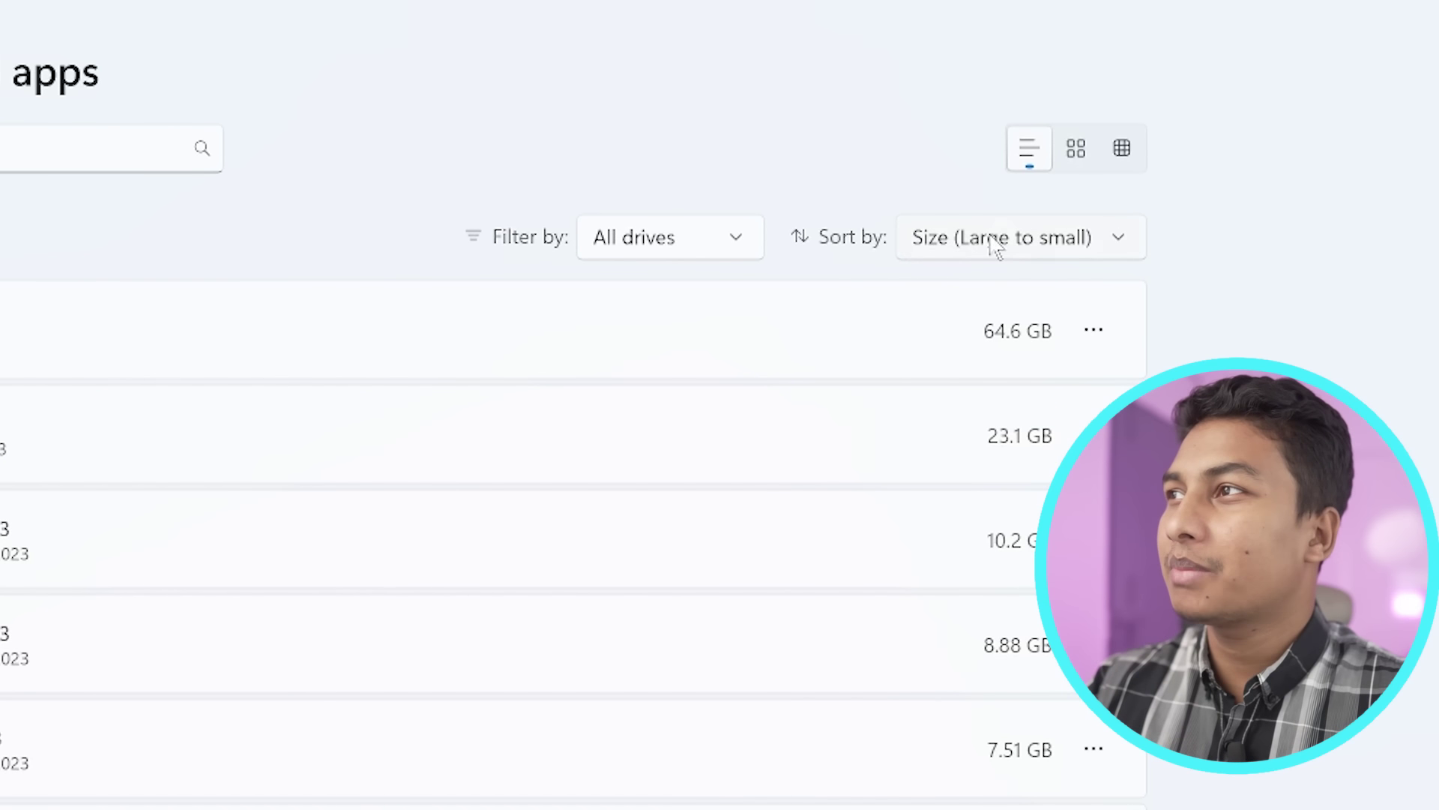
# Step: Sort the installed apps by Name (A to Z) and again by Size (Large to small), and review the largest apps
pyautogui.click(995, 240)
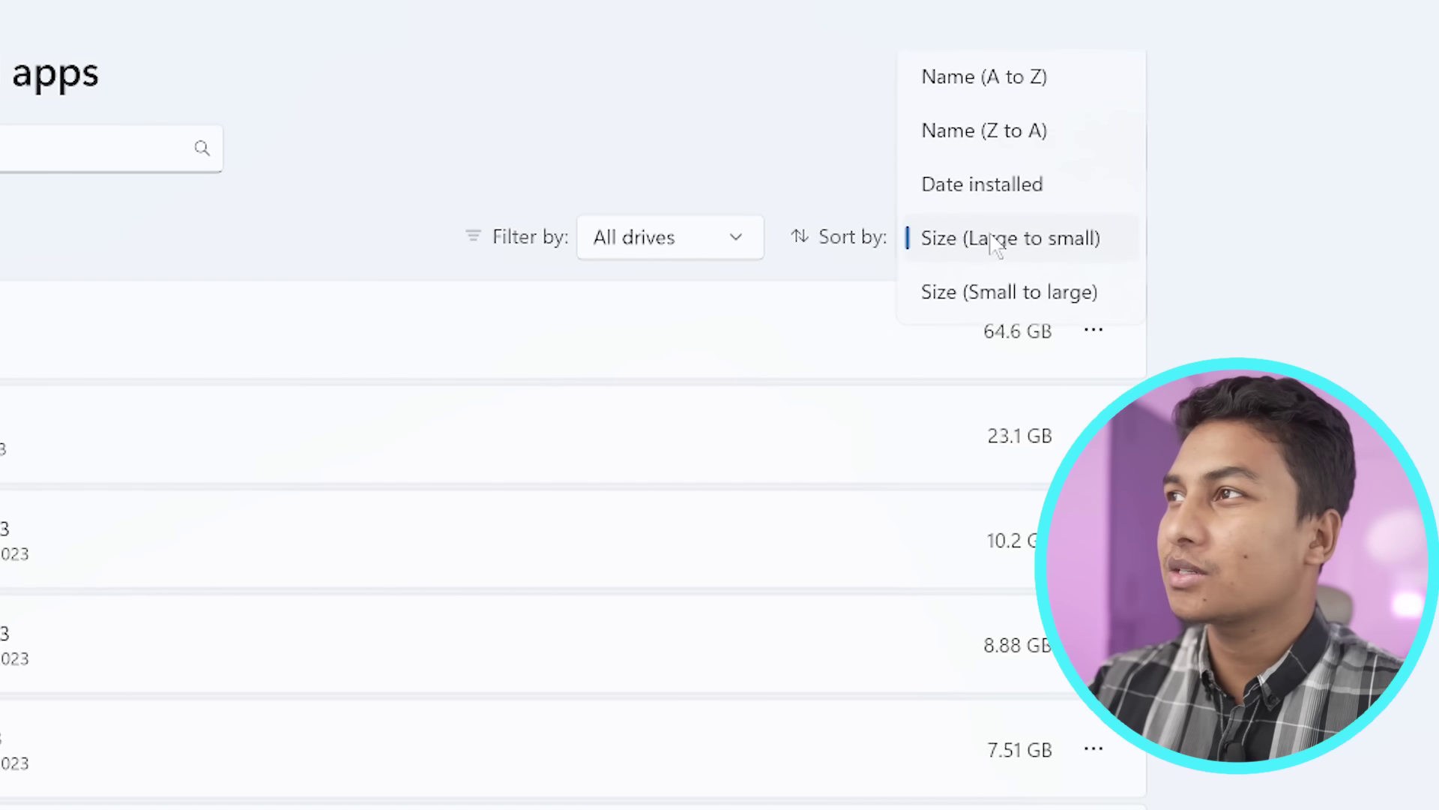
pyautogui.click(987, 98)
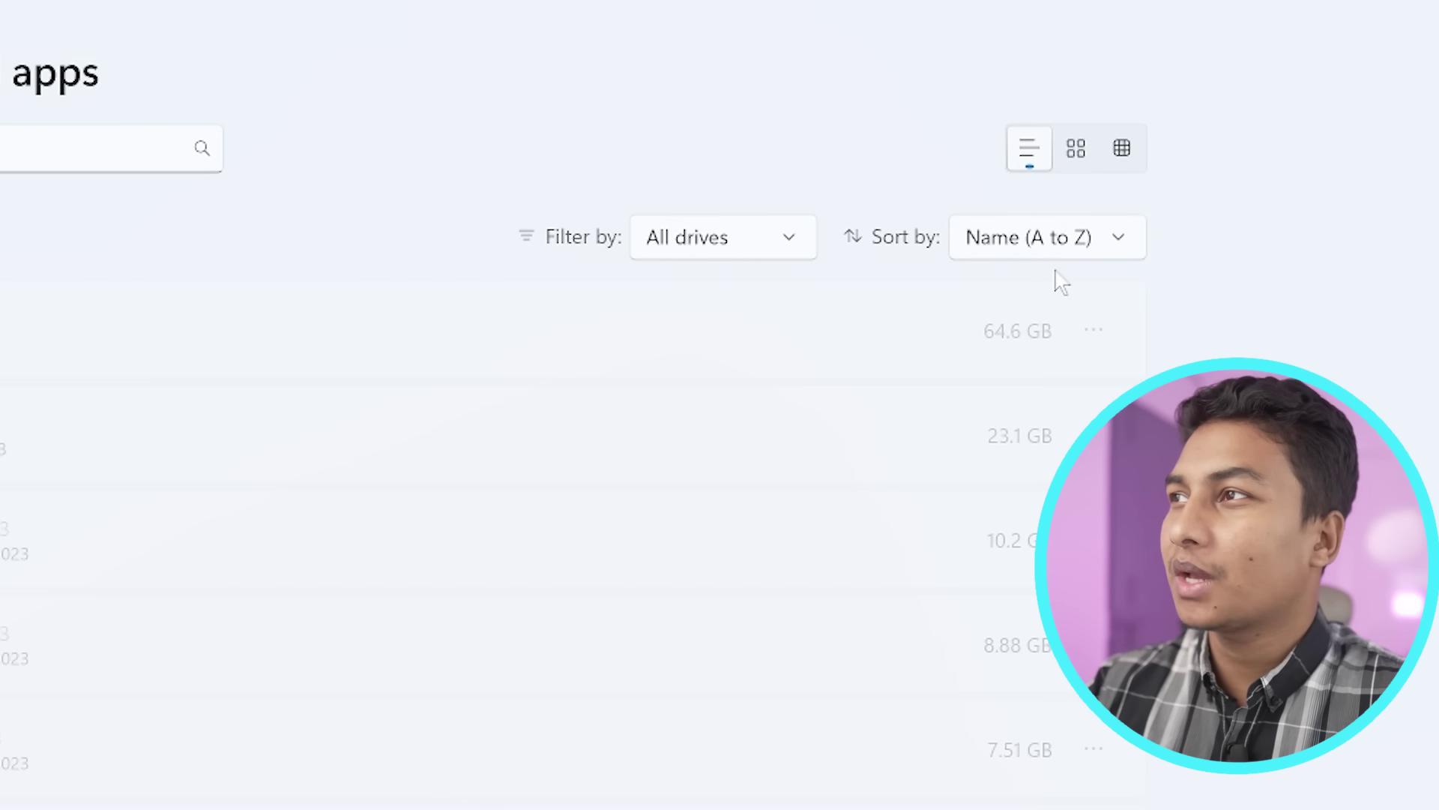
pyautogui.click(1029, 244)
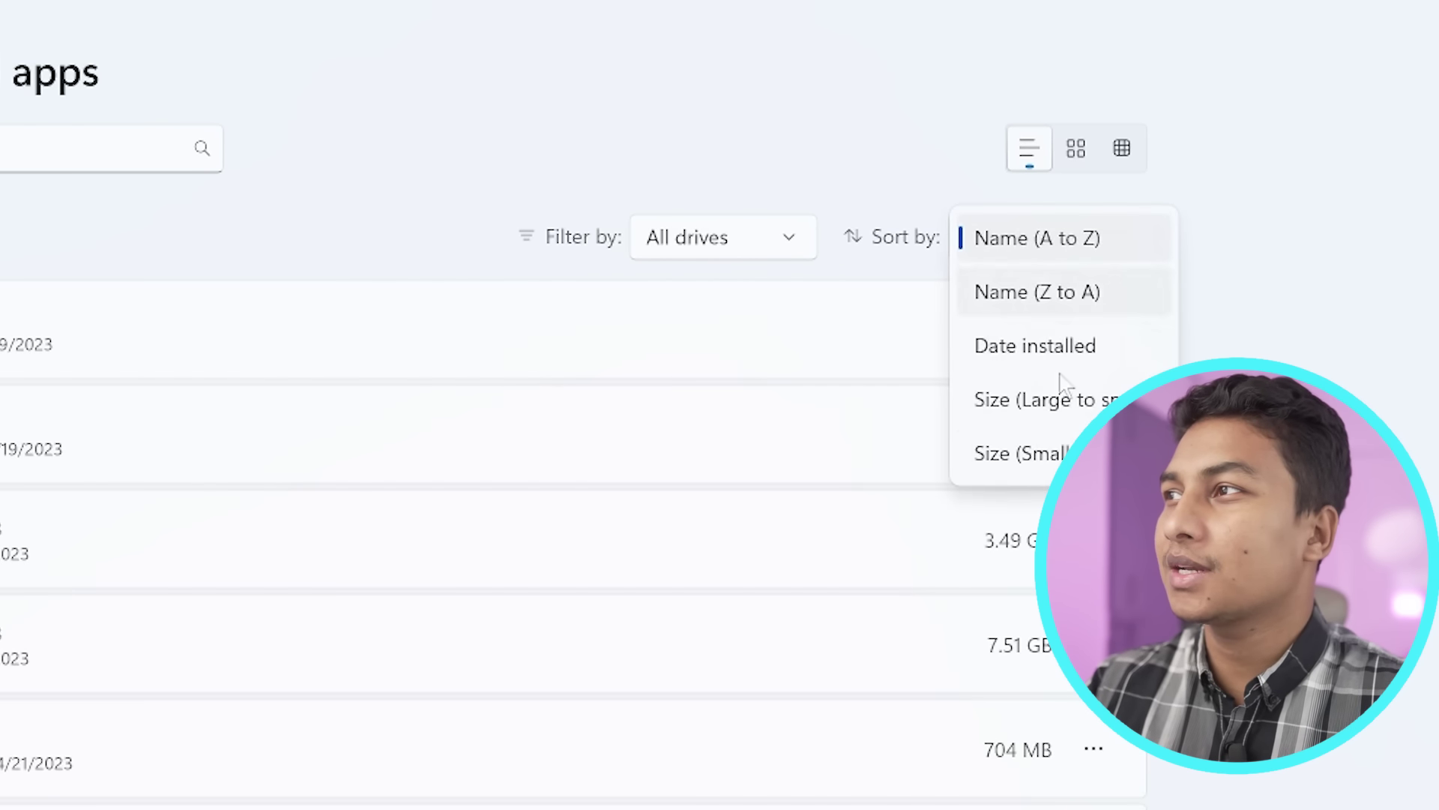
pyautogui.click(974, 408)
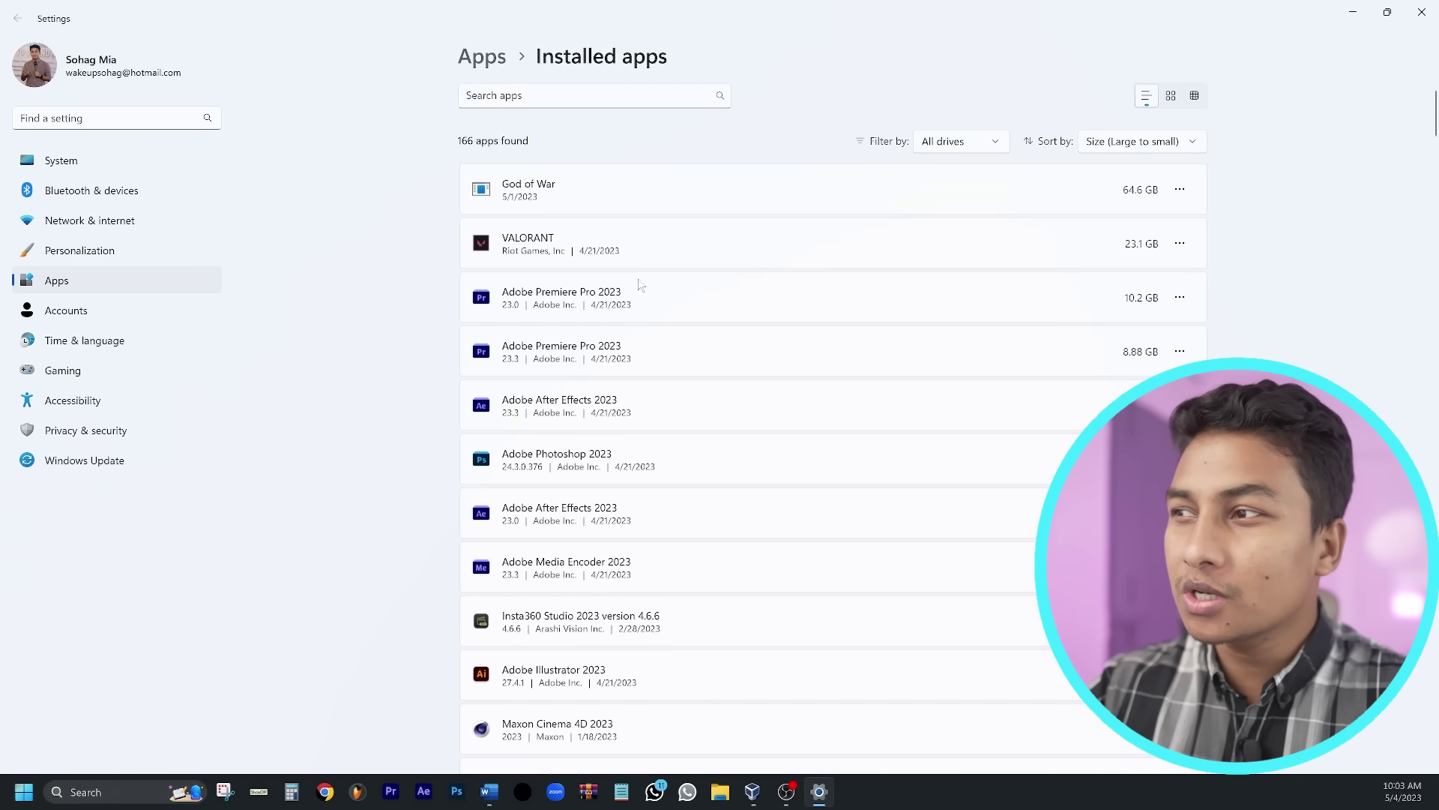
pyautogui.scroll(-4, 667, 487)
pyautogui.scroll(4, 672, 536)
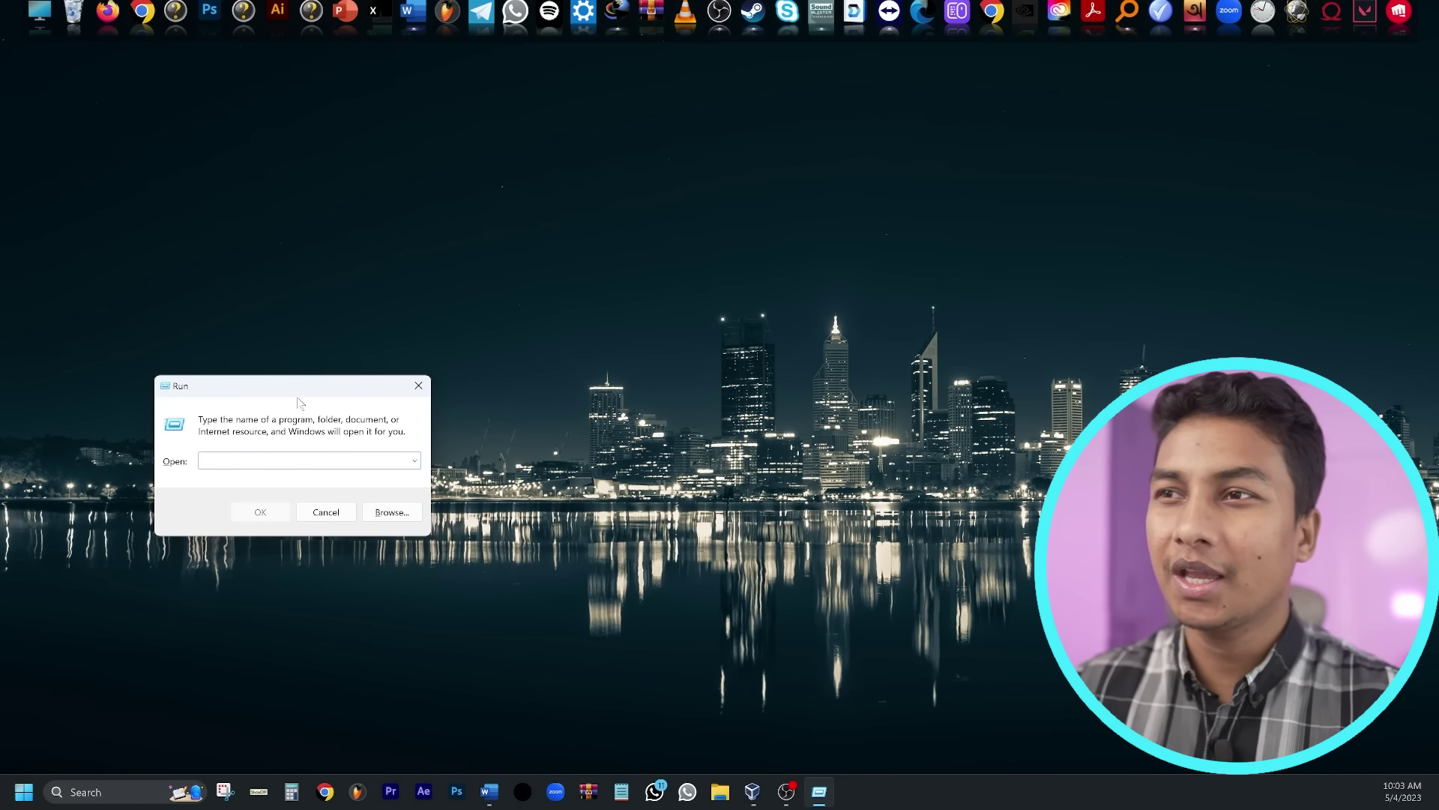
# Step: Open the Windows Temp folder with the Run command temp and grant permanent access to it
pyautogui.click(418, 387)
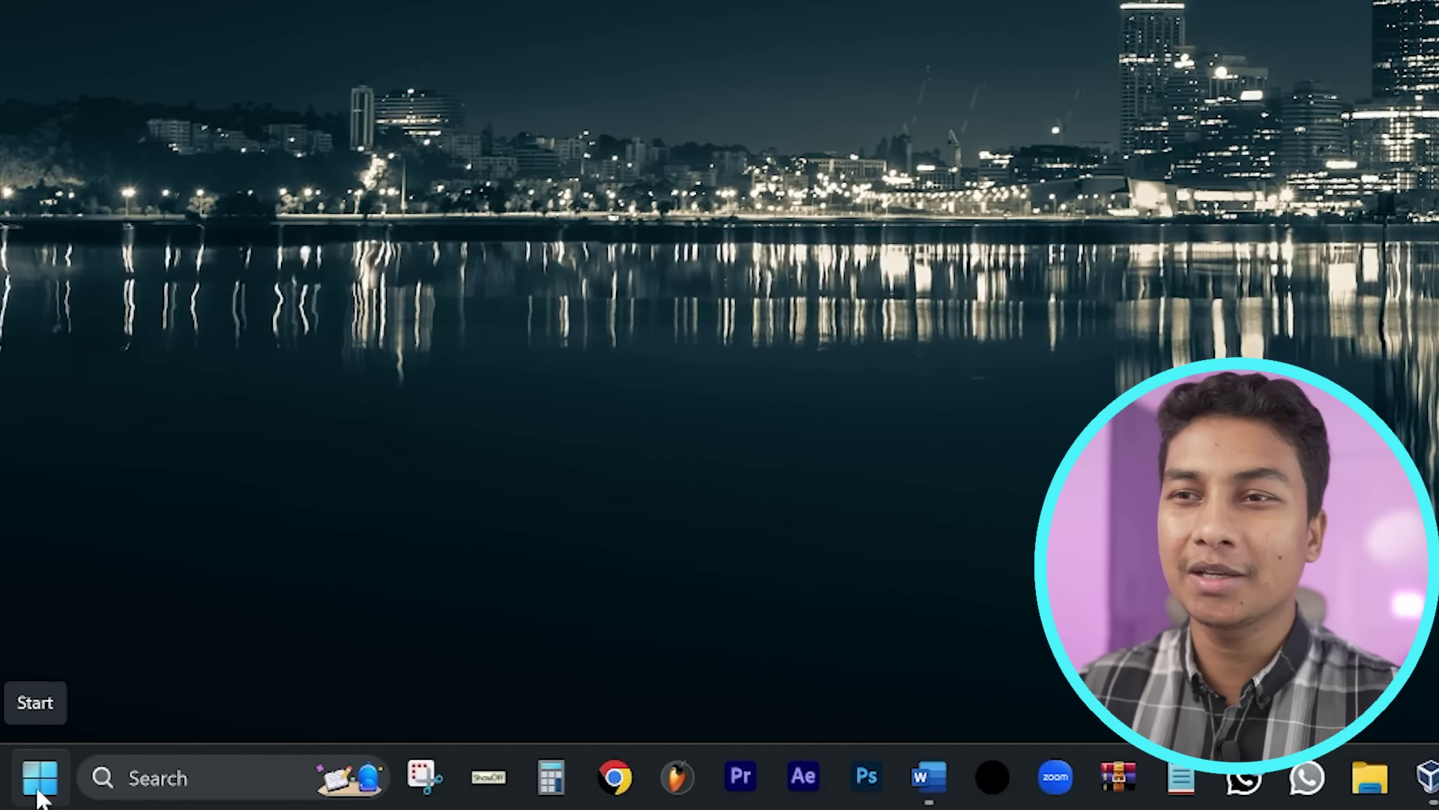
pyautogui.rightClick(39, 787)
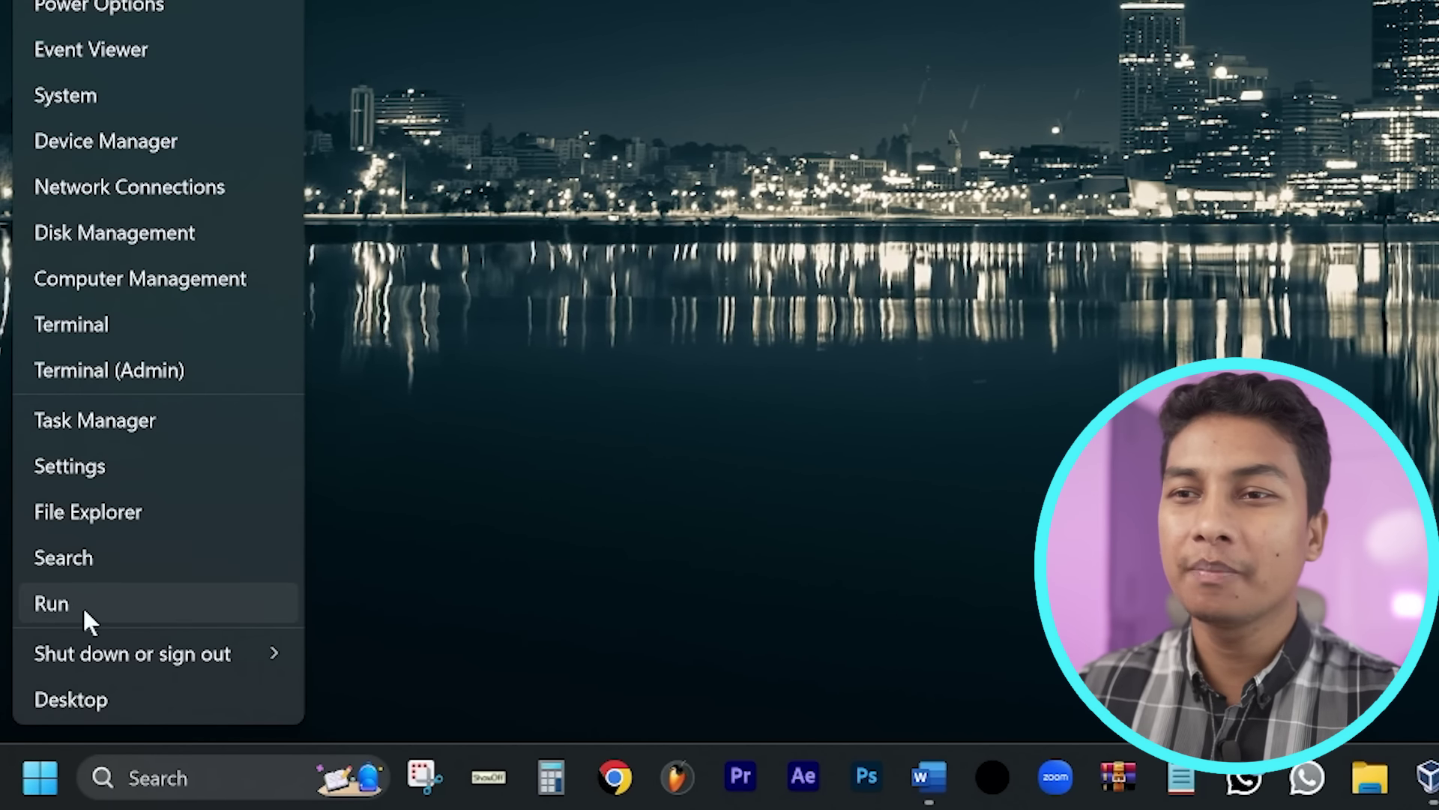
pyautogui.click(44, 609)
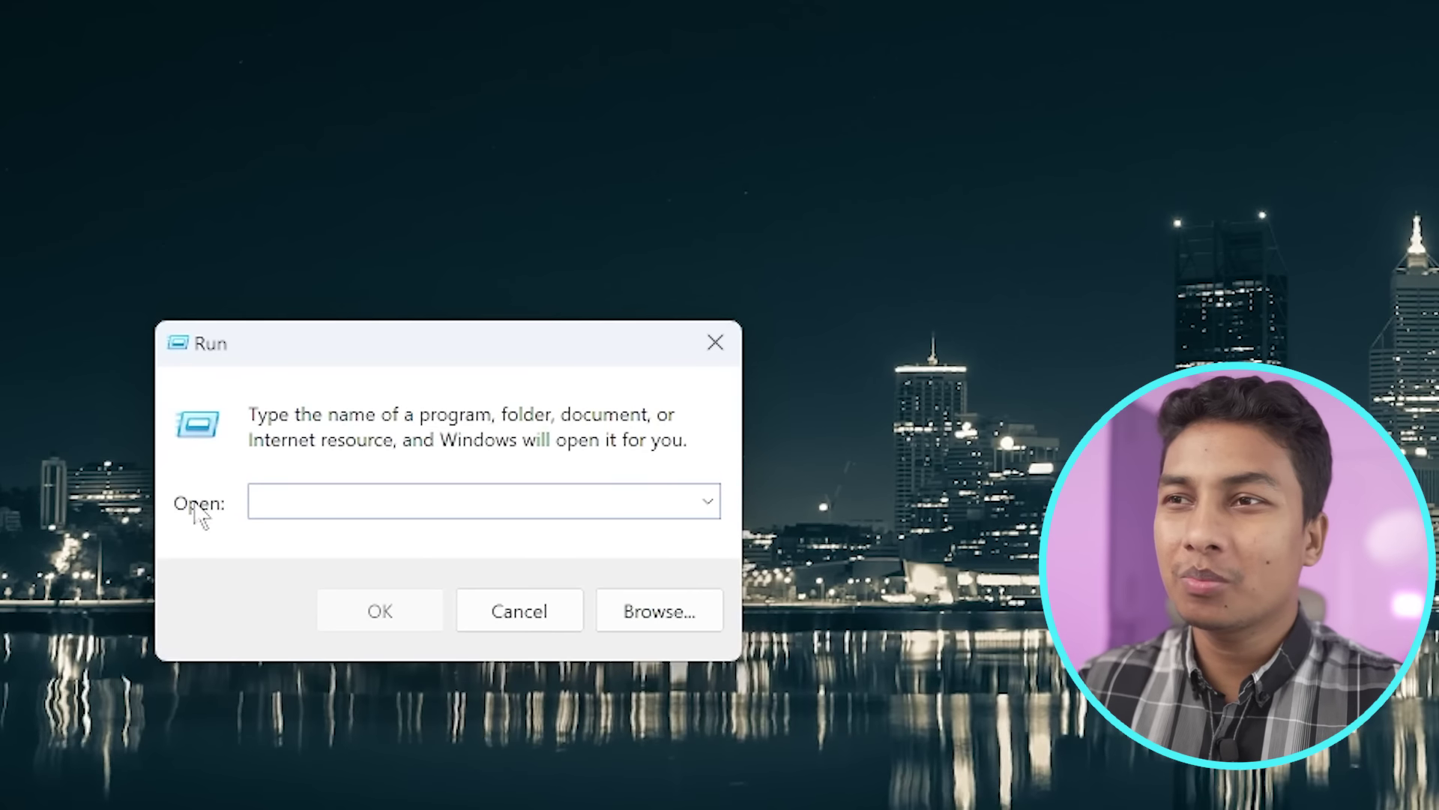
pyautogui.write('temp')
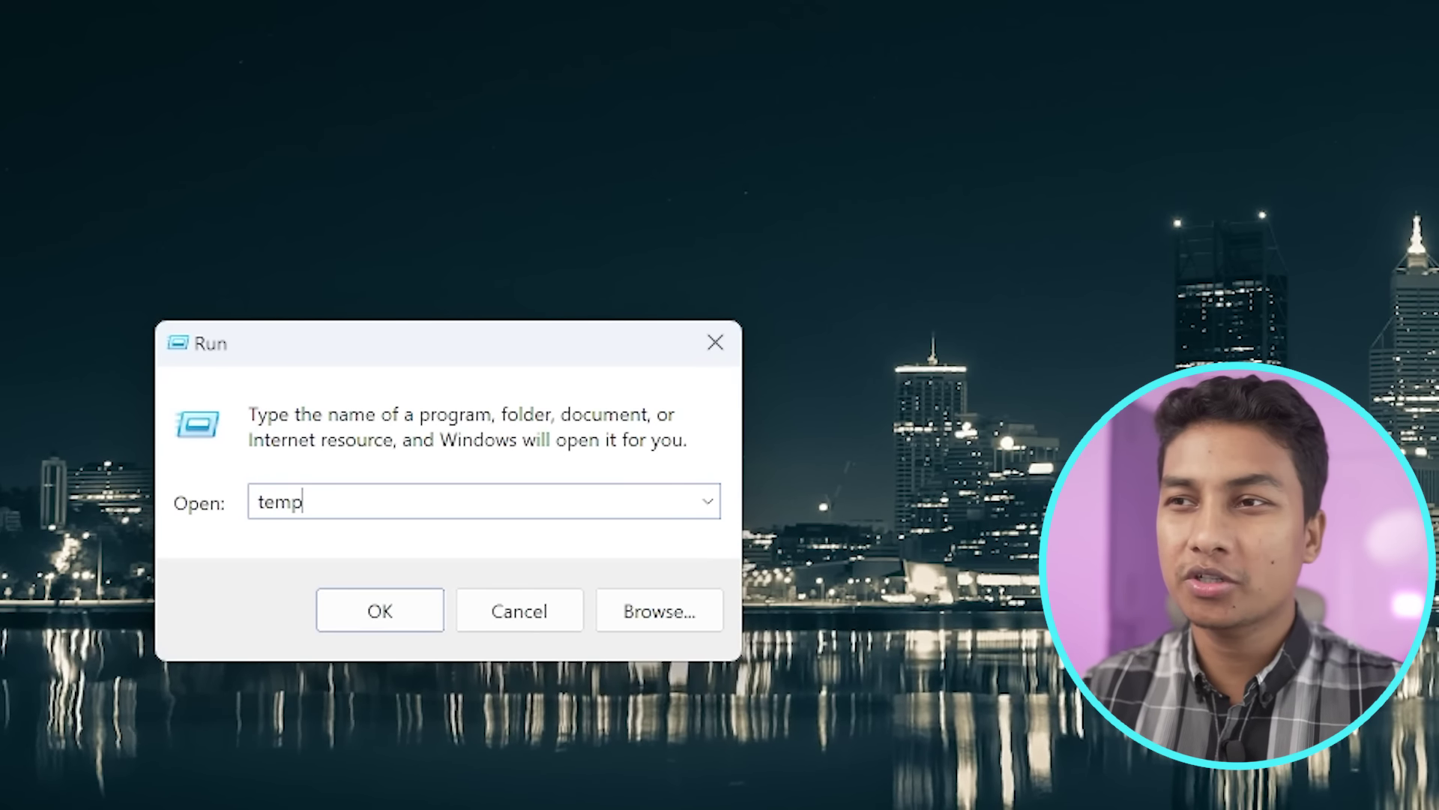
pyautogui.press('Return')
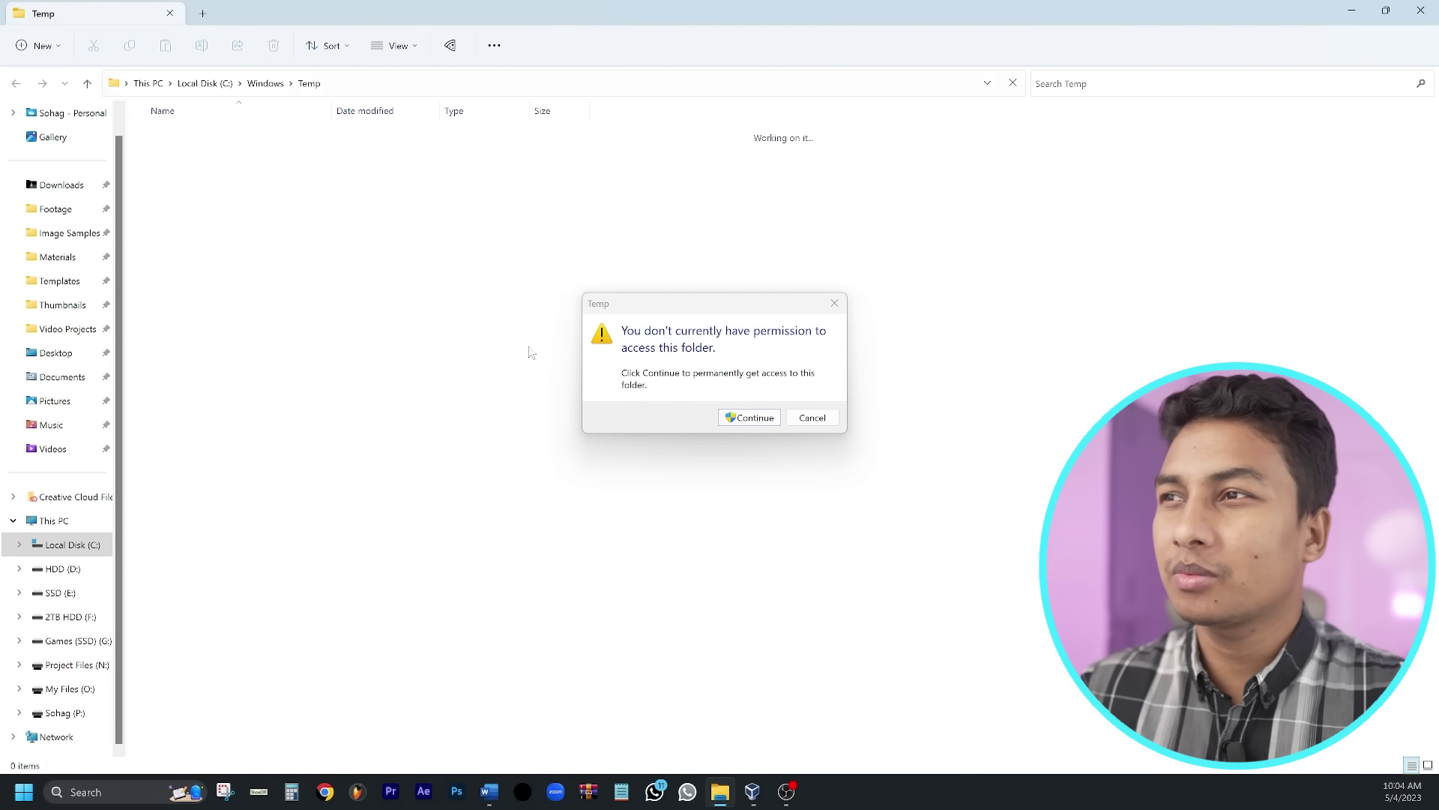
pyautogui.click(767, 423)
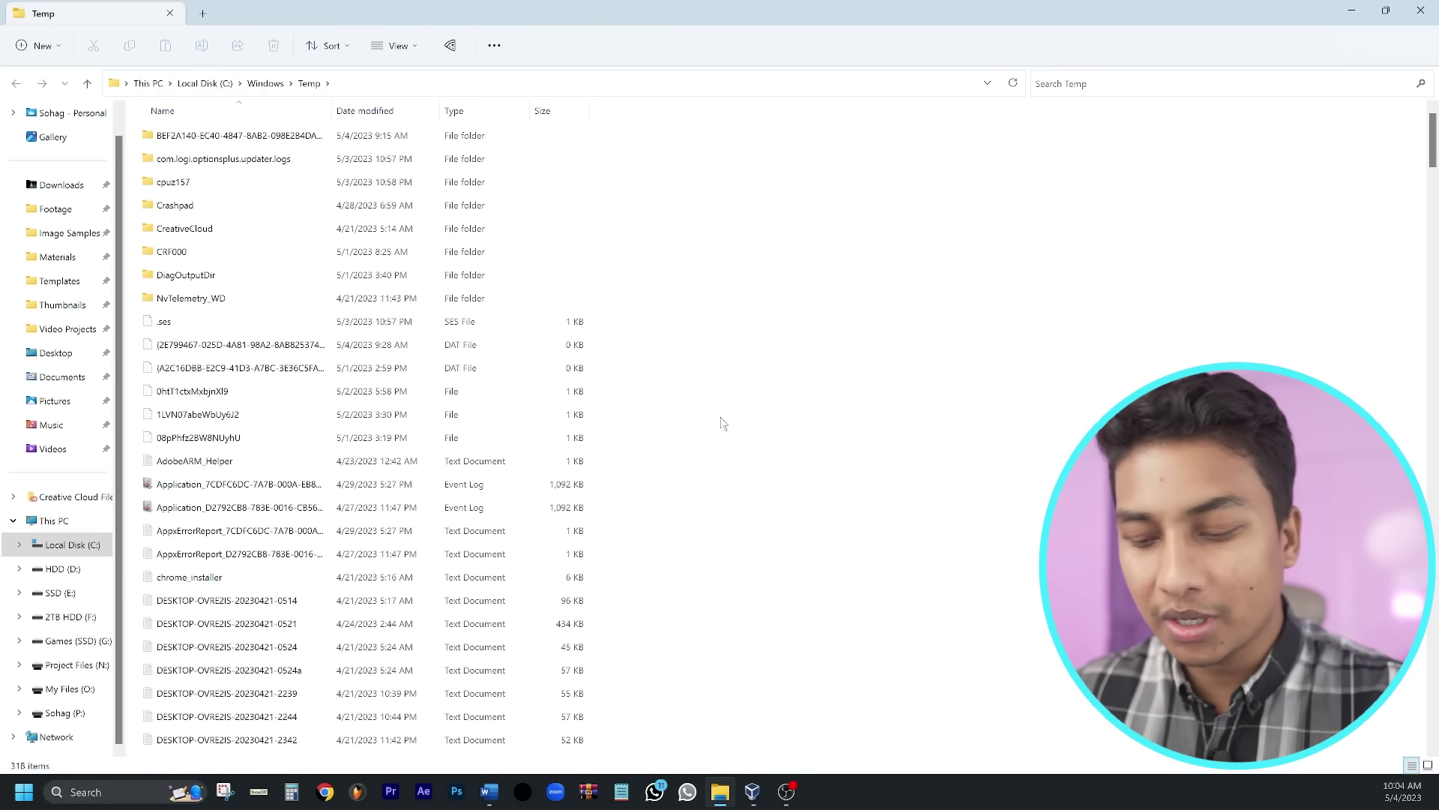
# Step: Delete all items in the Windows Temp folder, skipping the files and folders that are in use
pyautogui.hotkey('ctrl', 'a')
pyautogui.rightClick(498, 381)
pyautogui.click(637, 400)
pyautogui.click(765, 410)
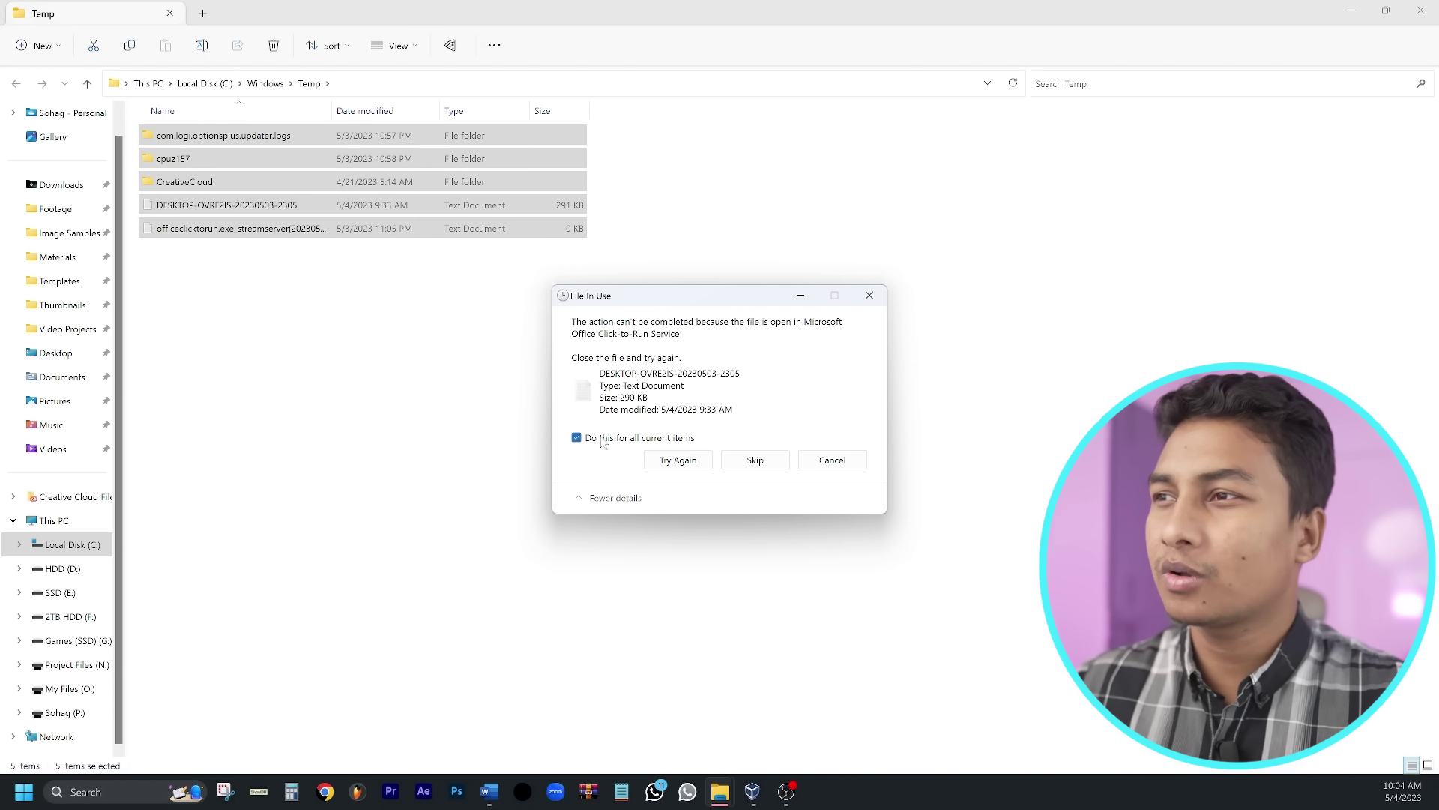
pyautogui.click(771, 463)
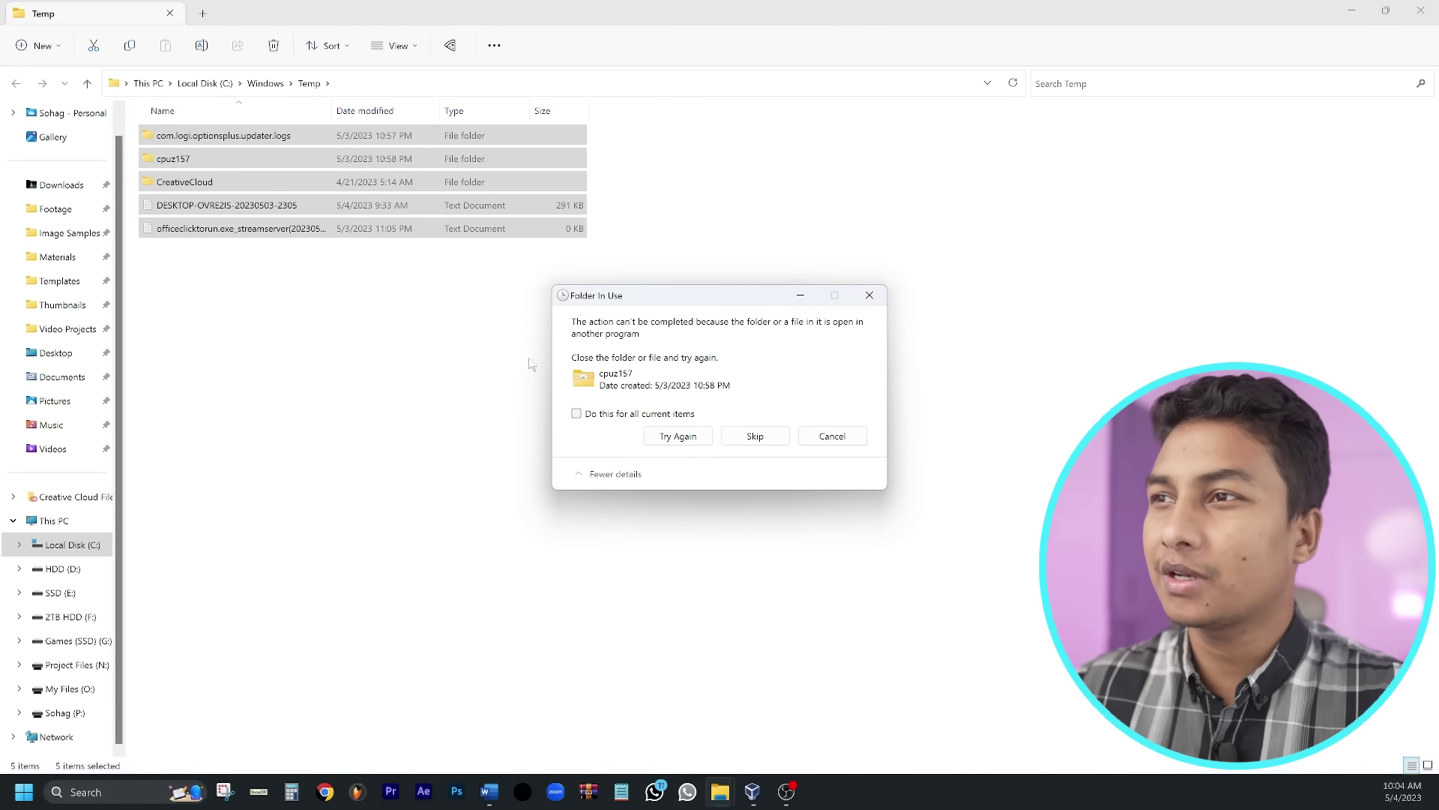
pyautogui.click(754, 435)
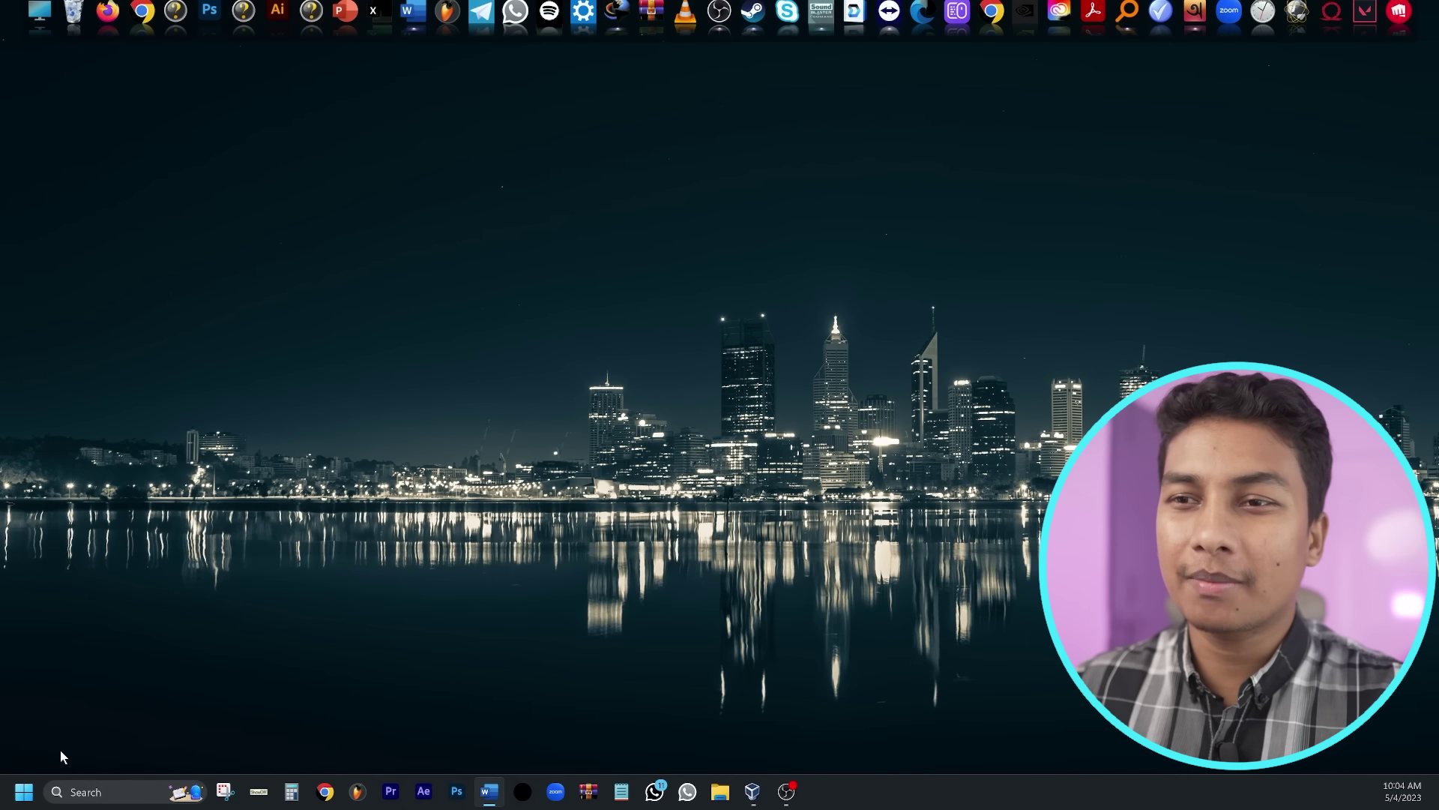
# Step: Open the user's local Temp folder with the Run command %temp%
pyautogui.rightClick(24, 791)
pyautogui.click(225, 682)
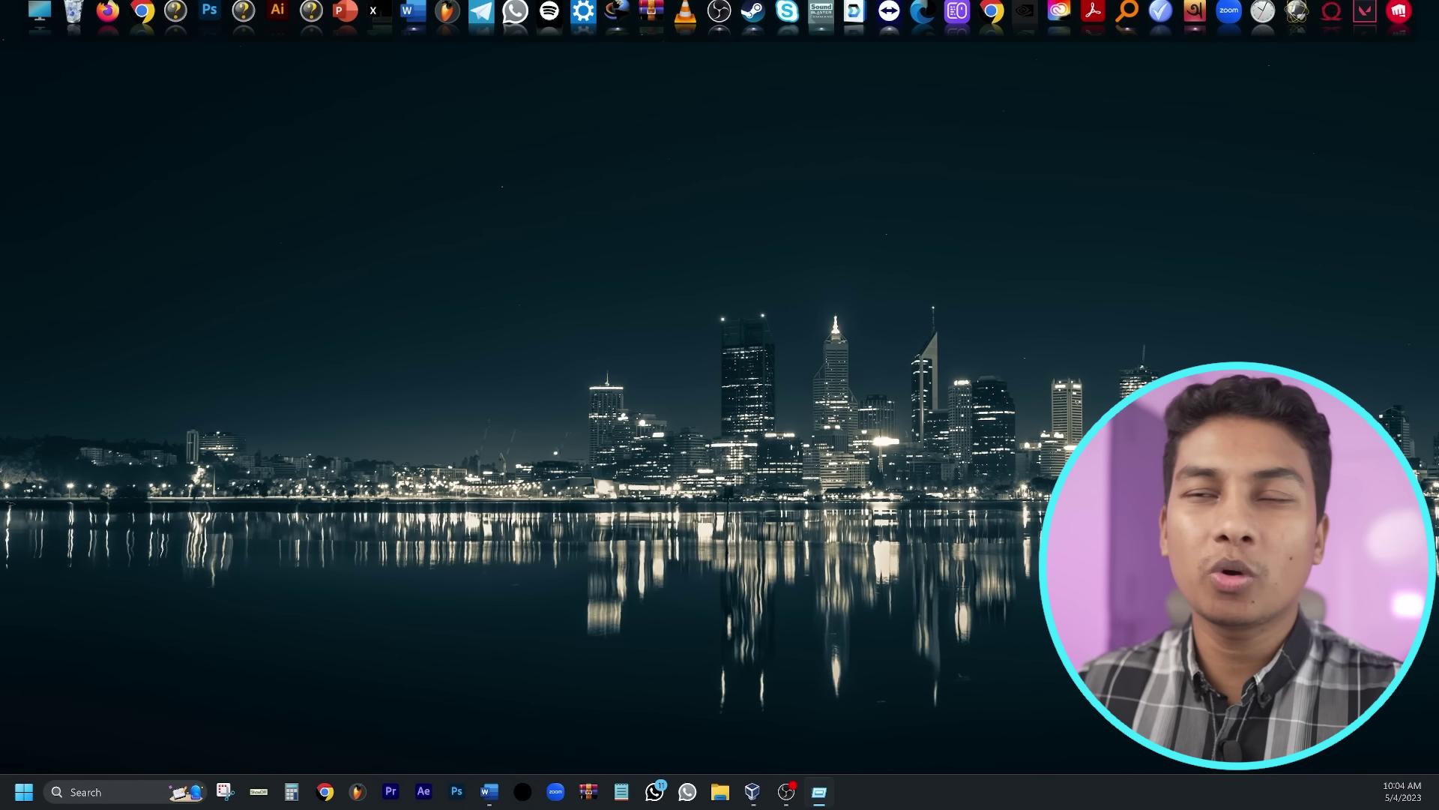
pyautogui.press('super+r')
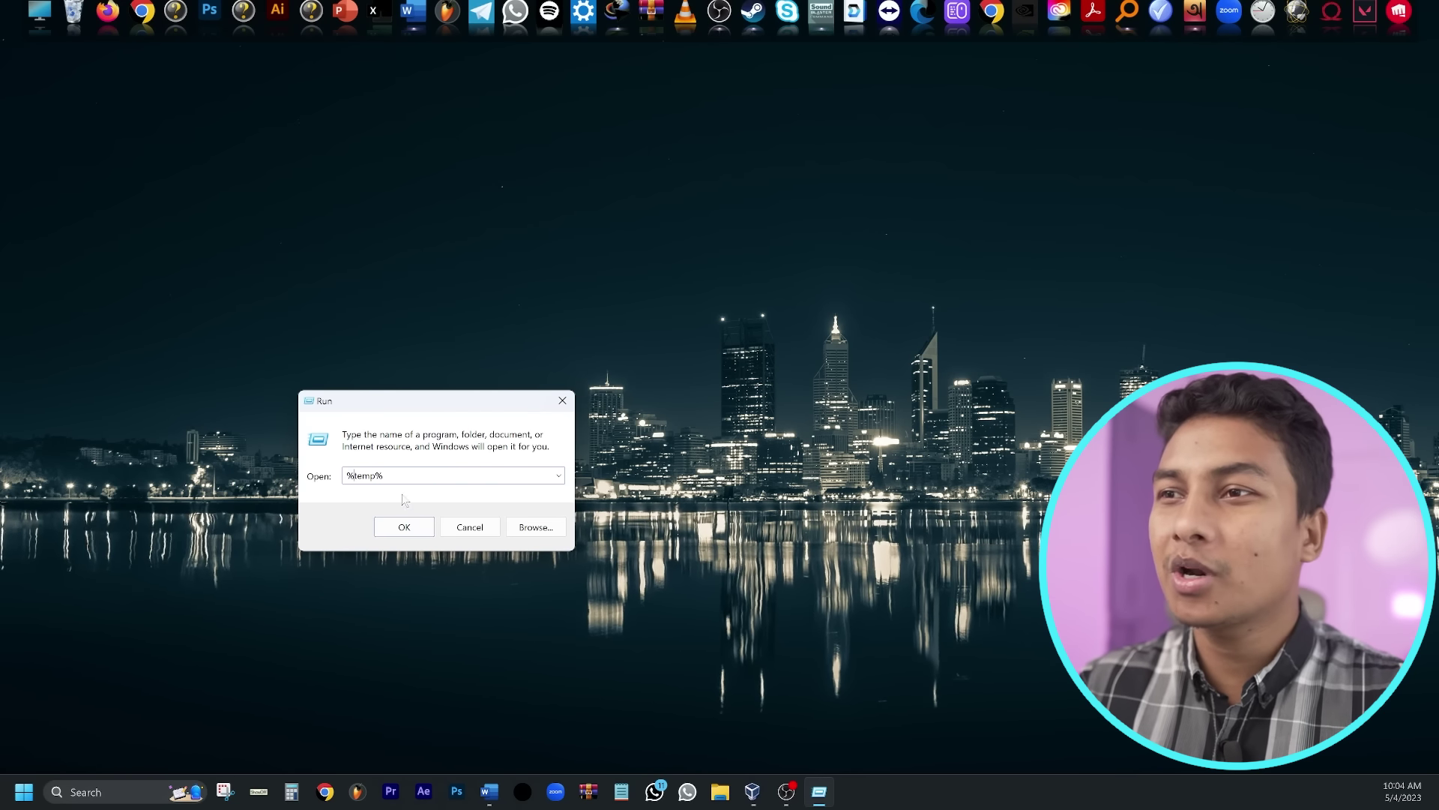
pyautogui.click(405, 527)
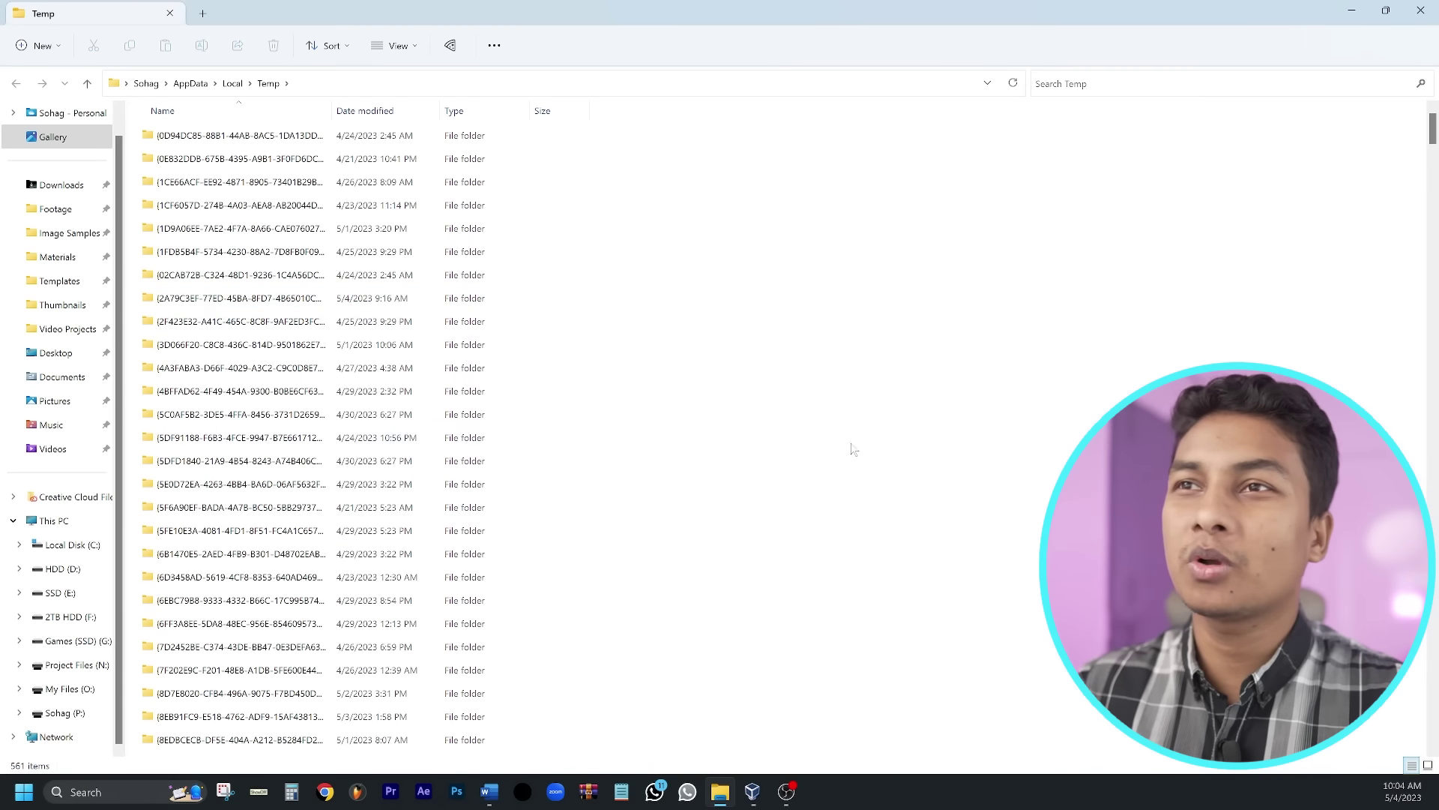
# Step: Move all items in the user's Temp folder to the Recycle Bin, skipping every item in use or needing administrator permission
pyautogui.hotkey('ctrl', 'a')
pyautogui.rightClick(317, 292)
pyautogui.press('Escape')
pyautogui.press('Delete')
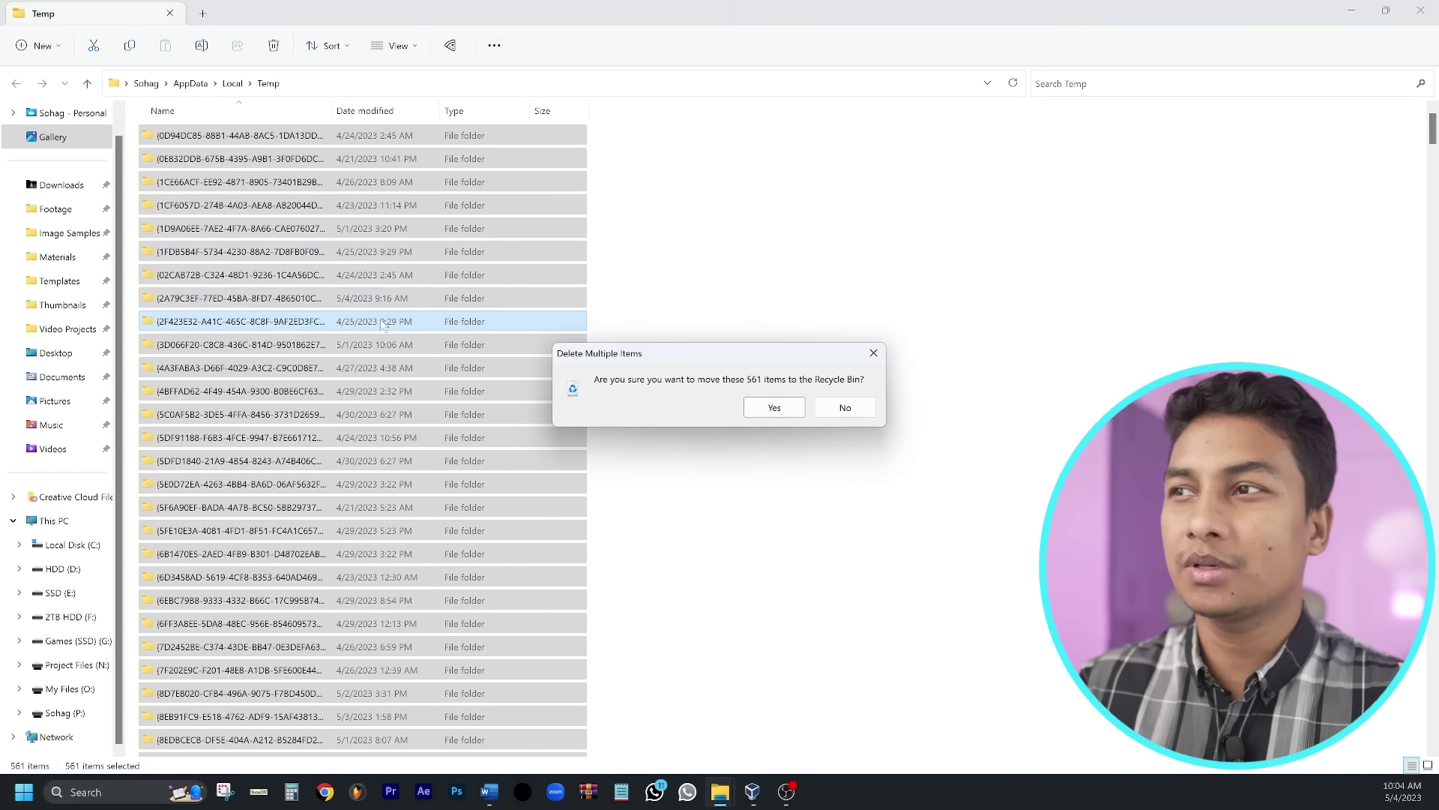
pyautogui.click(774, 410)
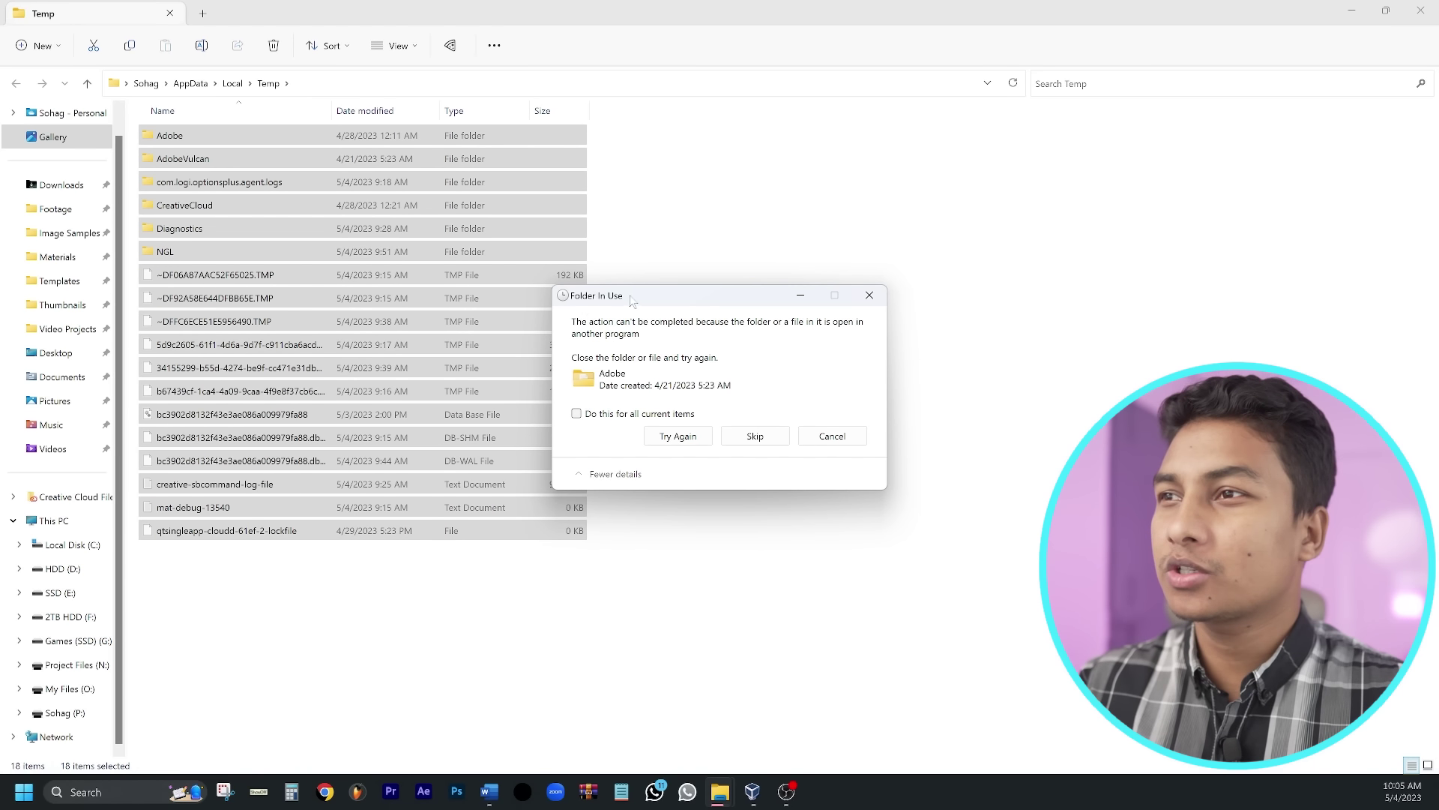
pyautogui.moveTo(626, 295); pyautogui.dragTo(610, 302)
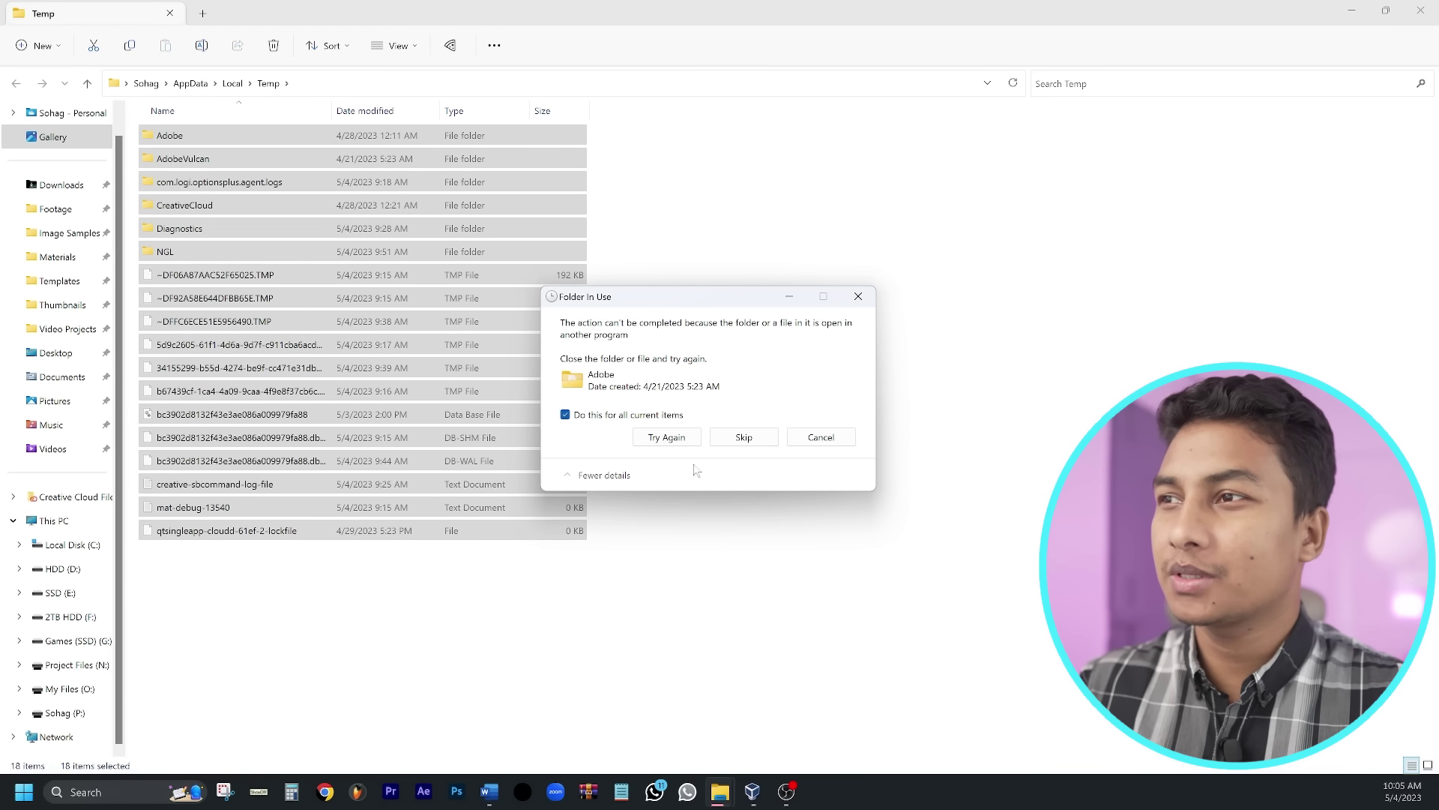
pyautogui.click(744, 438)
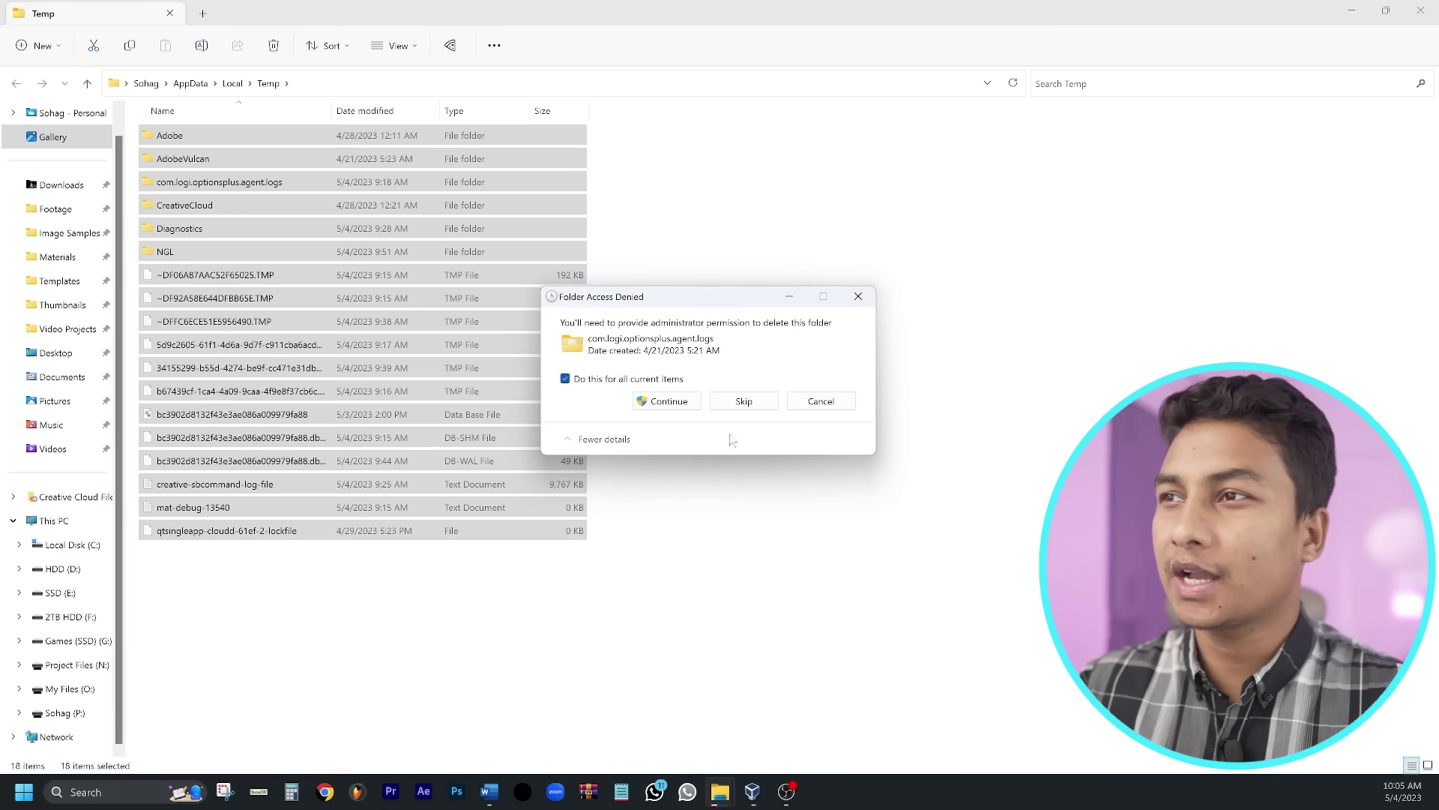
pyautogui.click(742, 403)
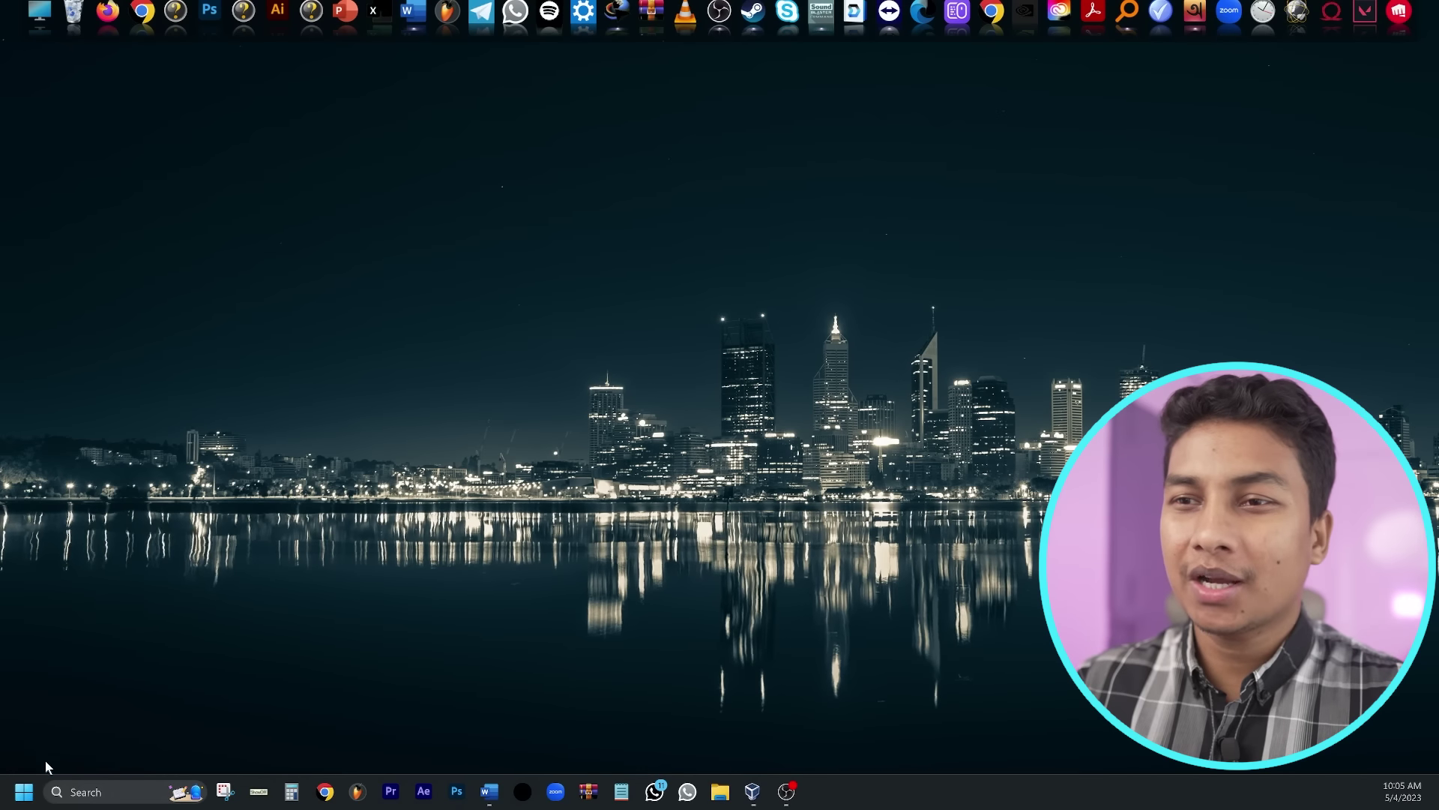
# Step: Open the Windows Prefetch folder with the Run command prefetch and grant permanent access to it
pyautogui.rightClick(24, 792)
pyautogui.click(45, 706)
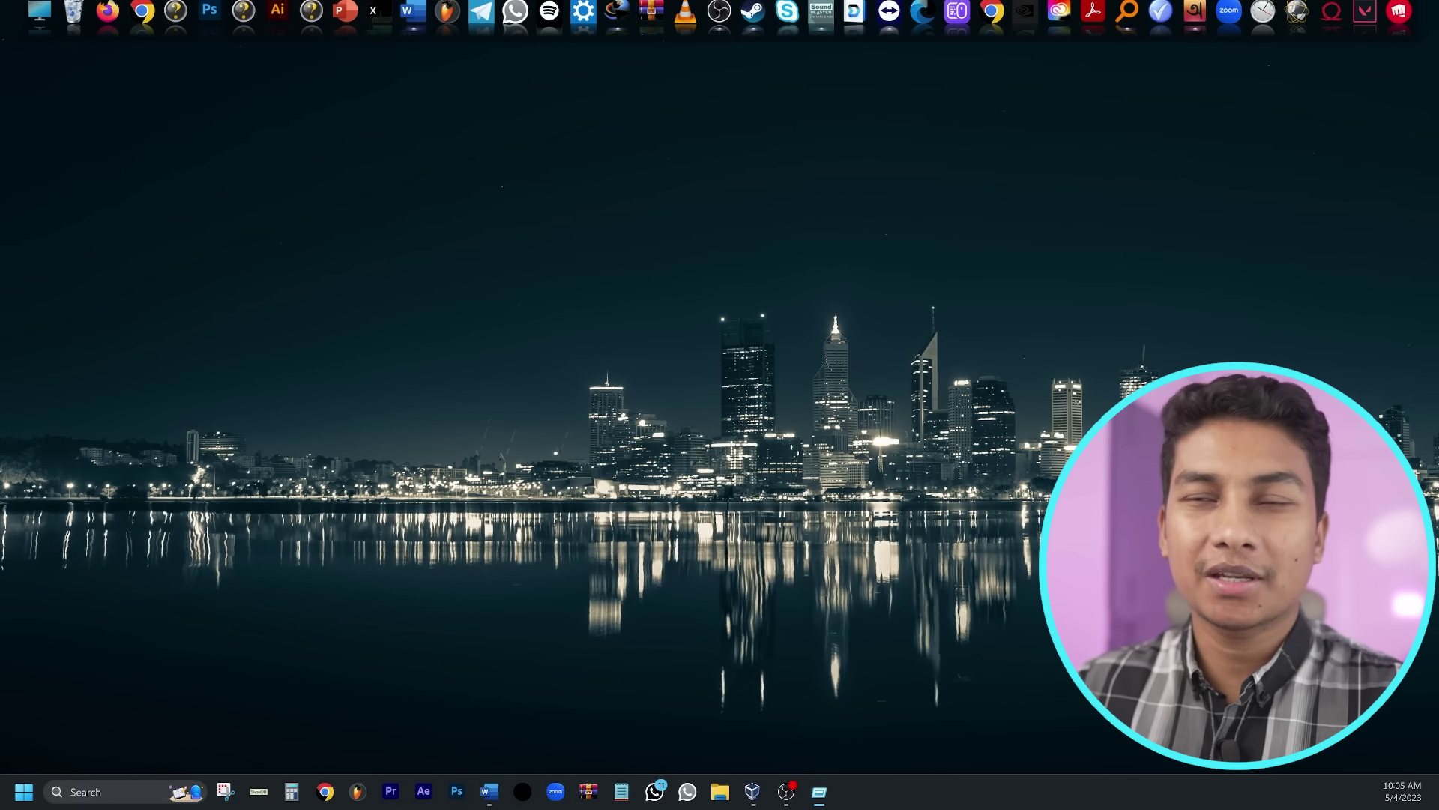
pyautogui.moveTo(0, 373); pyautogui.dragTo(430, 357)
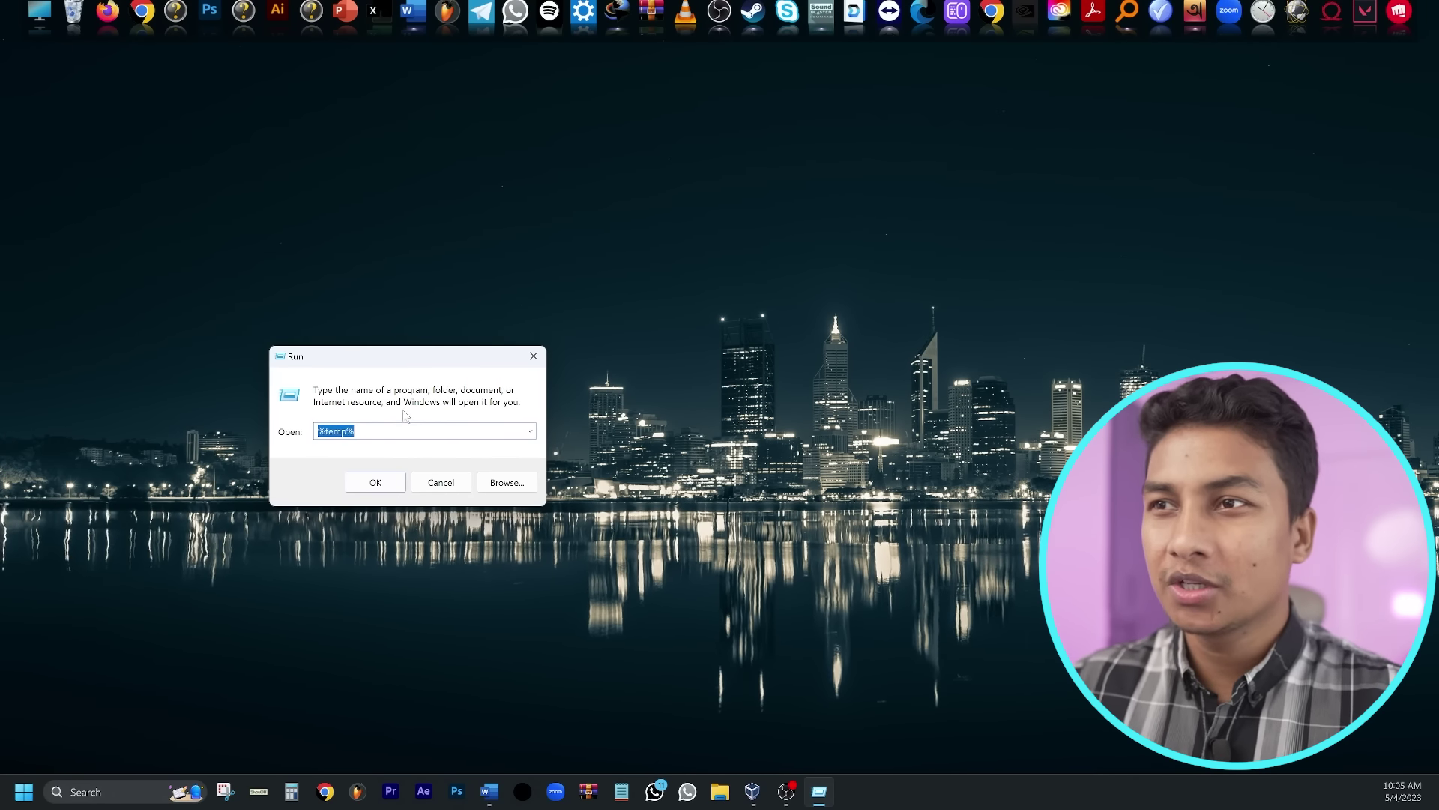
pyautogui.write('prefetch')
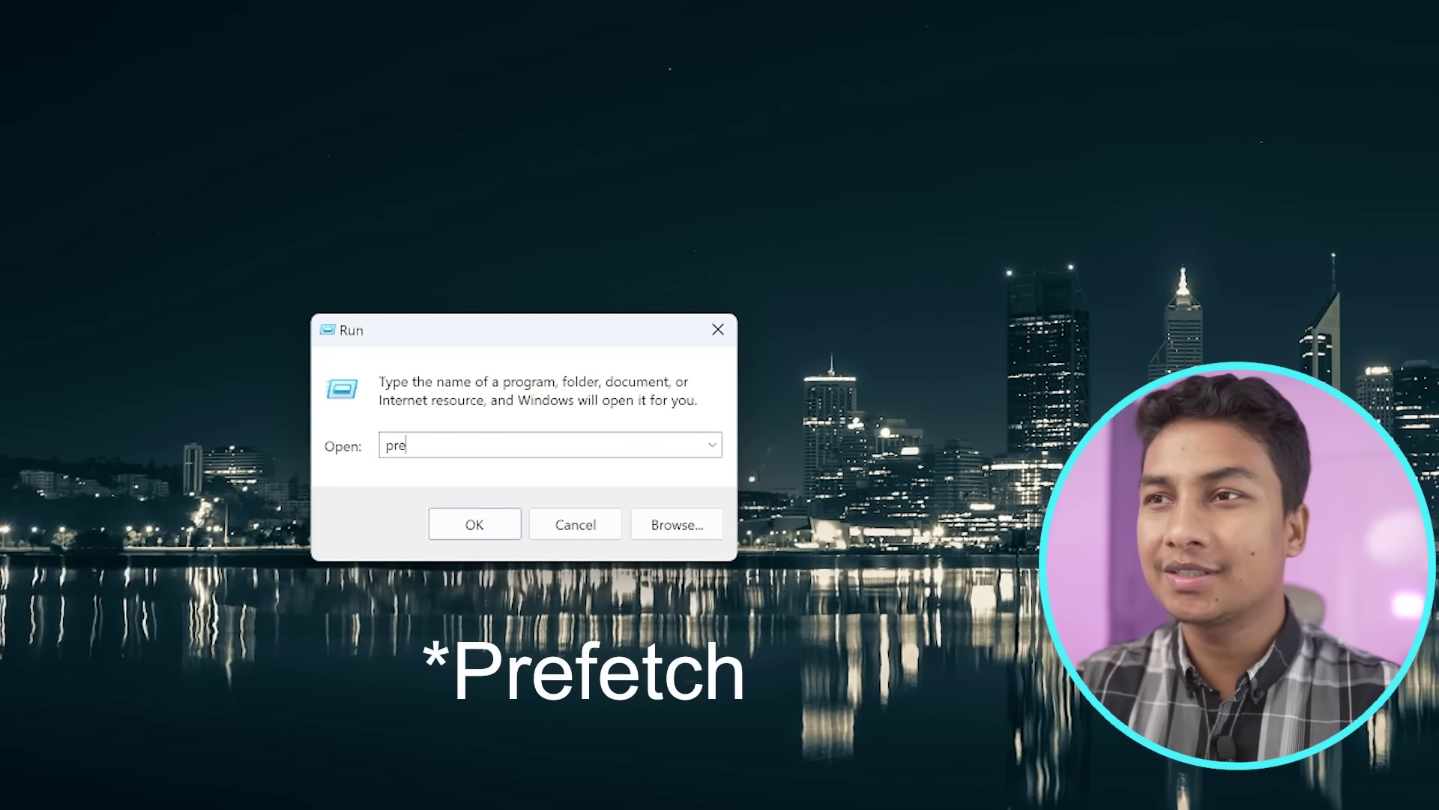
pyautogui.click(480, 525)
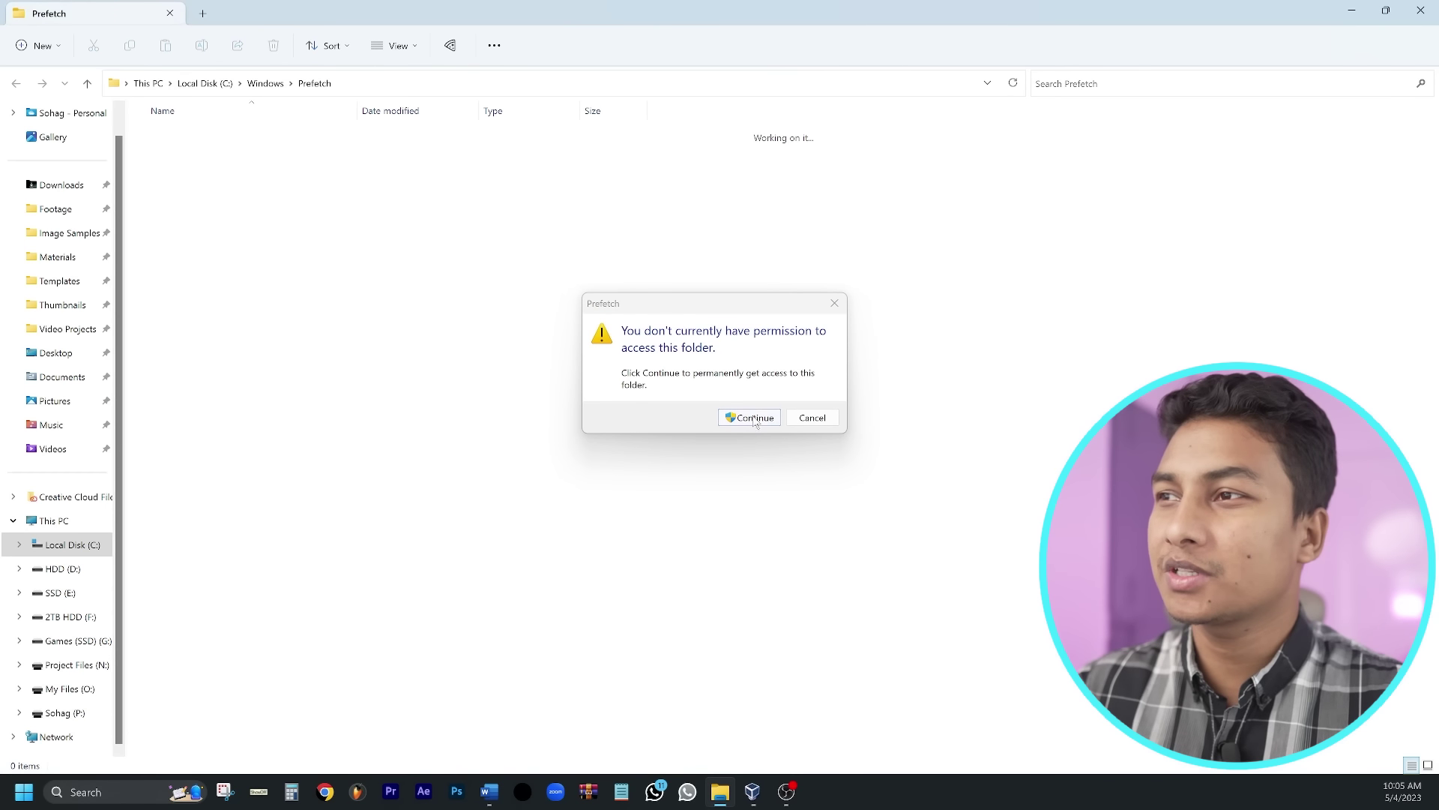
pyautogui.click(747, 419)
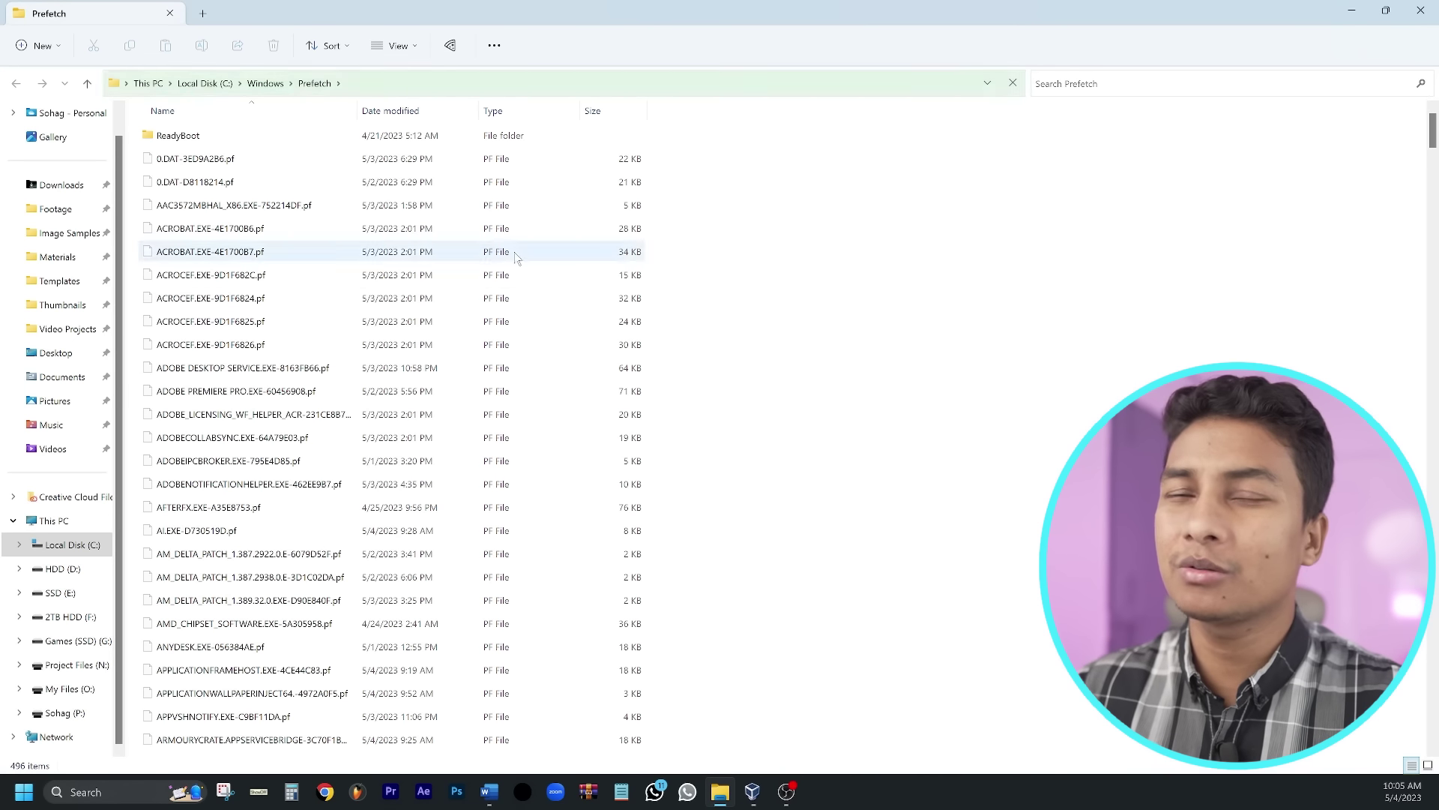
# Step: Move all items in the Prefetch folder to the Recycle Bin, skipping the file that is in use
pyautogui.rightClick(326, 275)
pyautogui.click(462, 287)
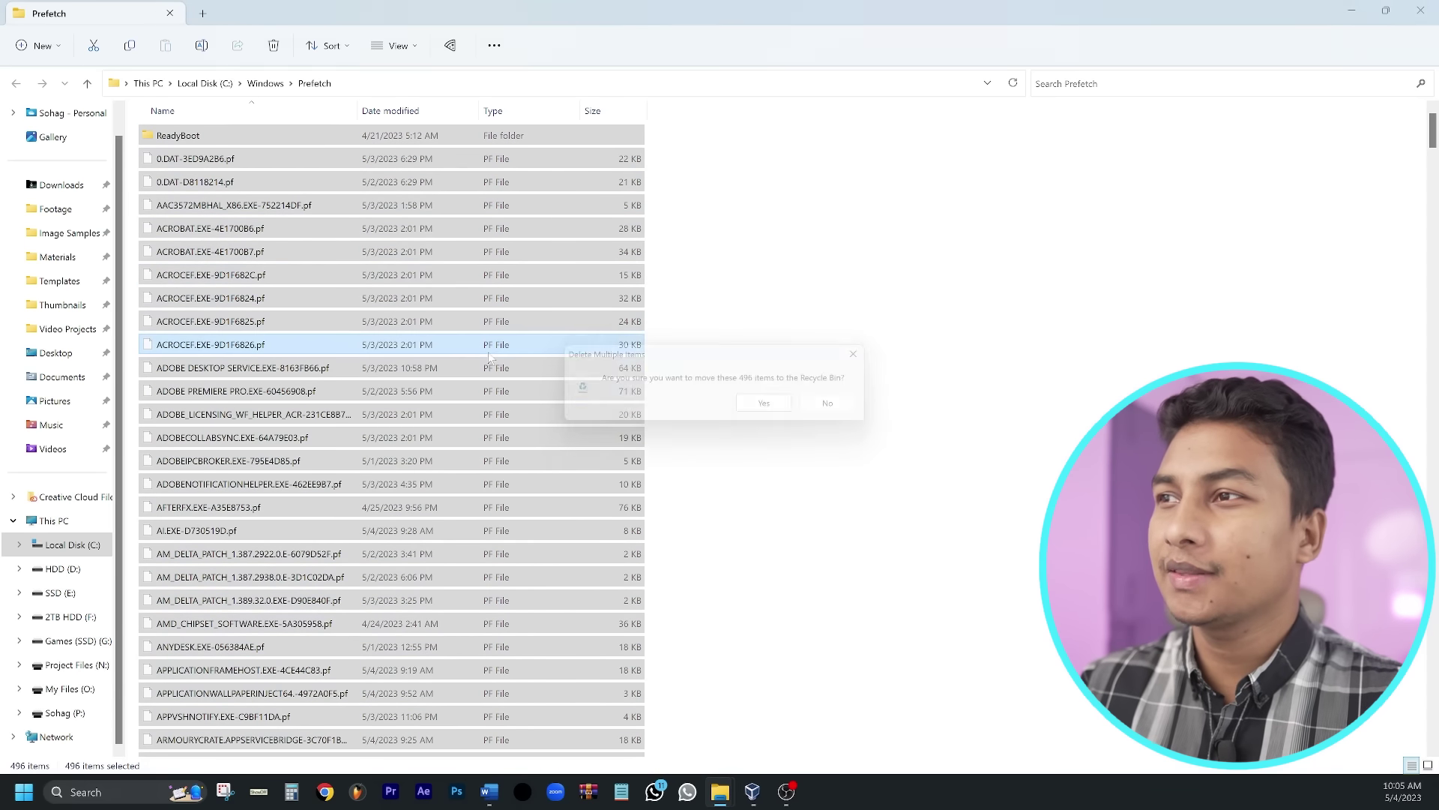
pyautogui.click(749, 407)
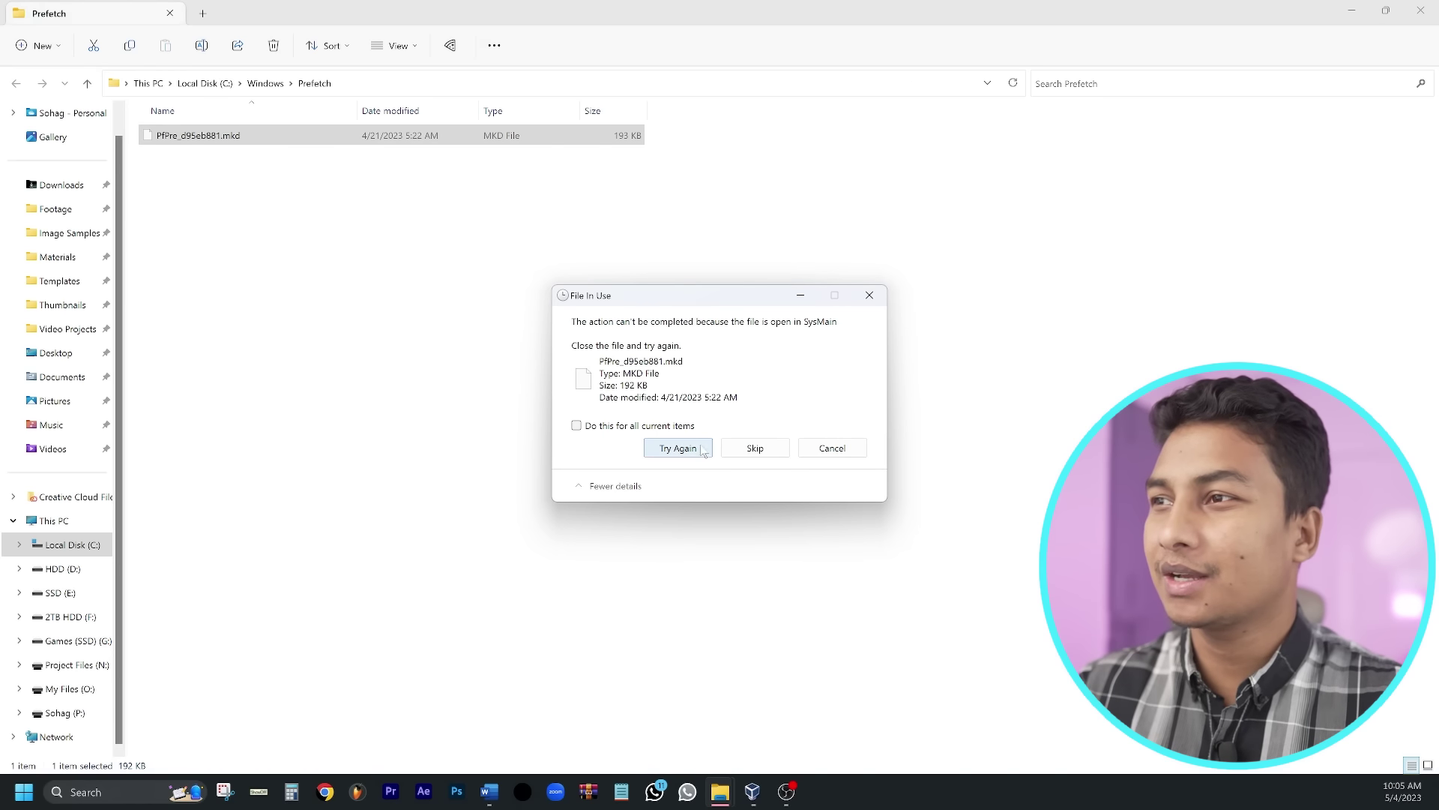
pyautogui.click(773, 451)
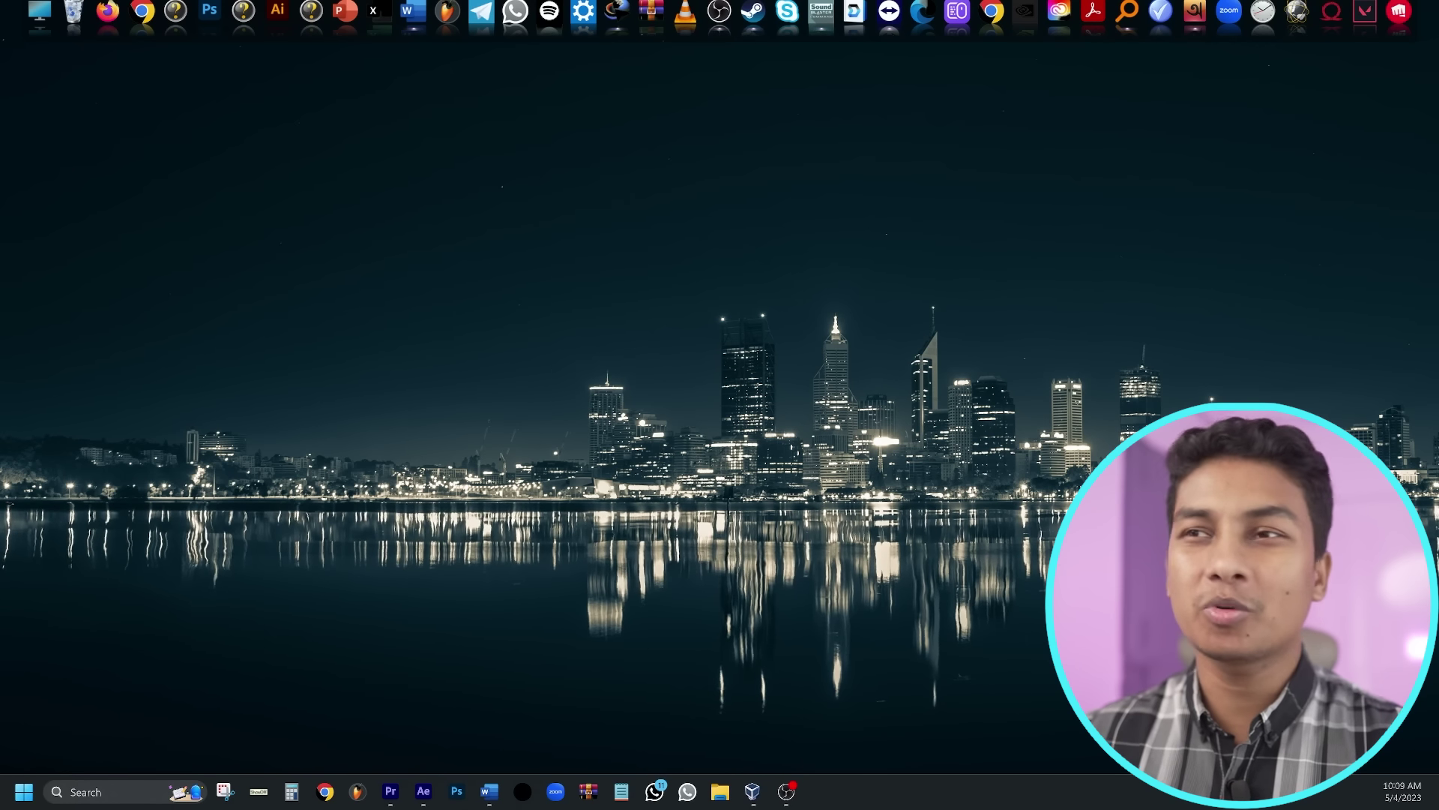
# Step: Switch to Premiere Pro and delete all media cache files through the Media Cache preferences
pyautogui.click(390, 792)
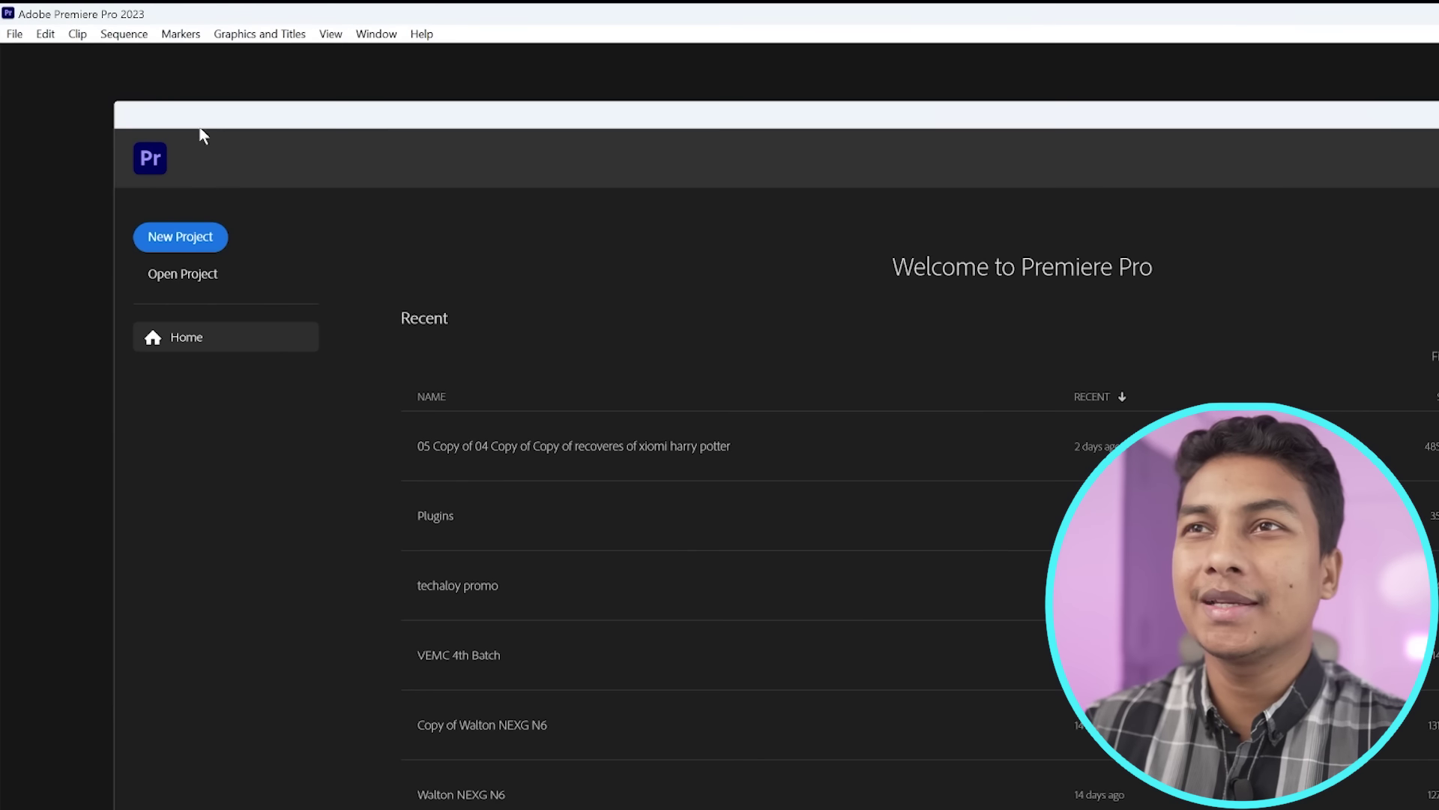
pyautogui.click(37, 25)
pyautogui.moveTo(245, 664)
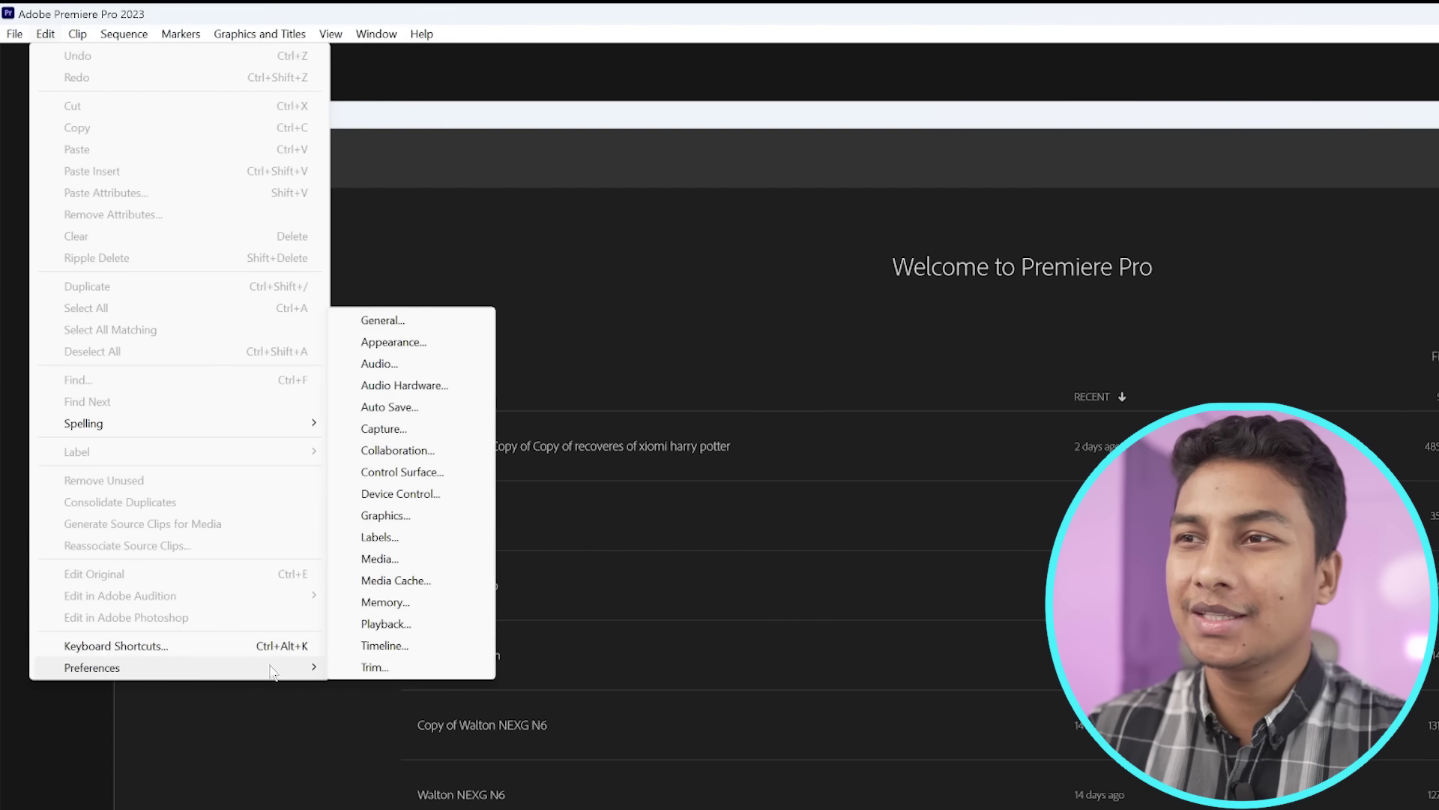
pyautogui.click(442, 582)
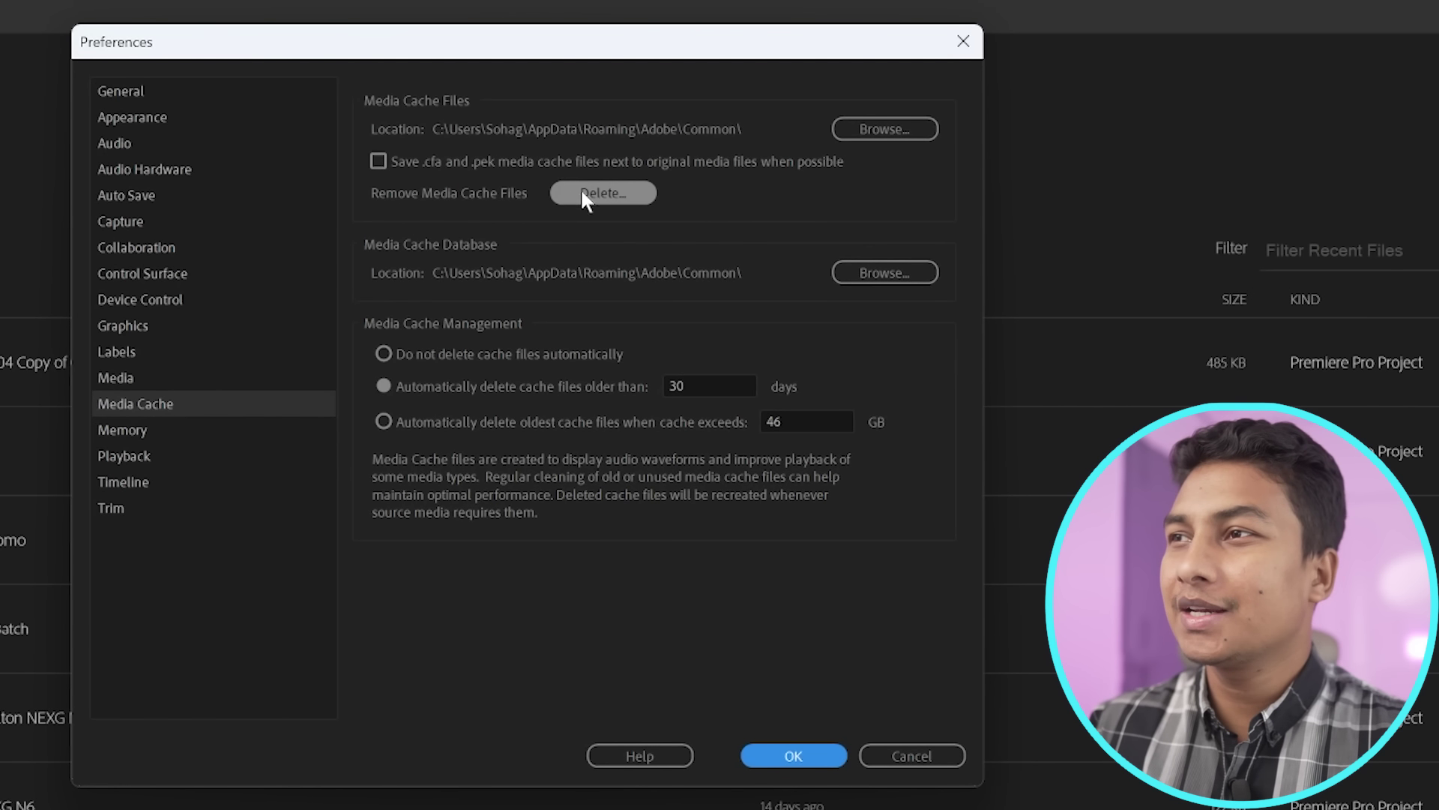
pyautogui.click(579, 194)
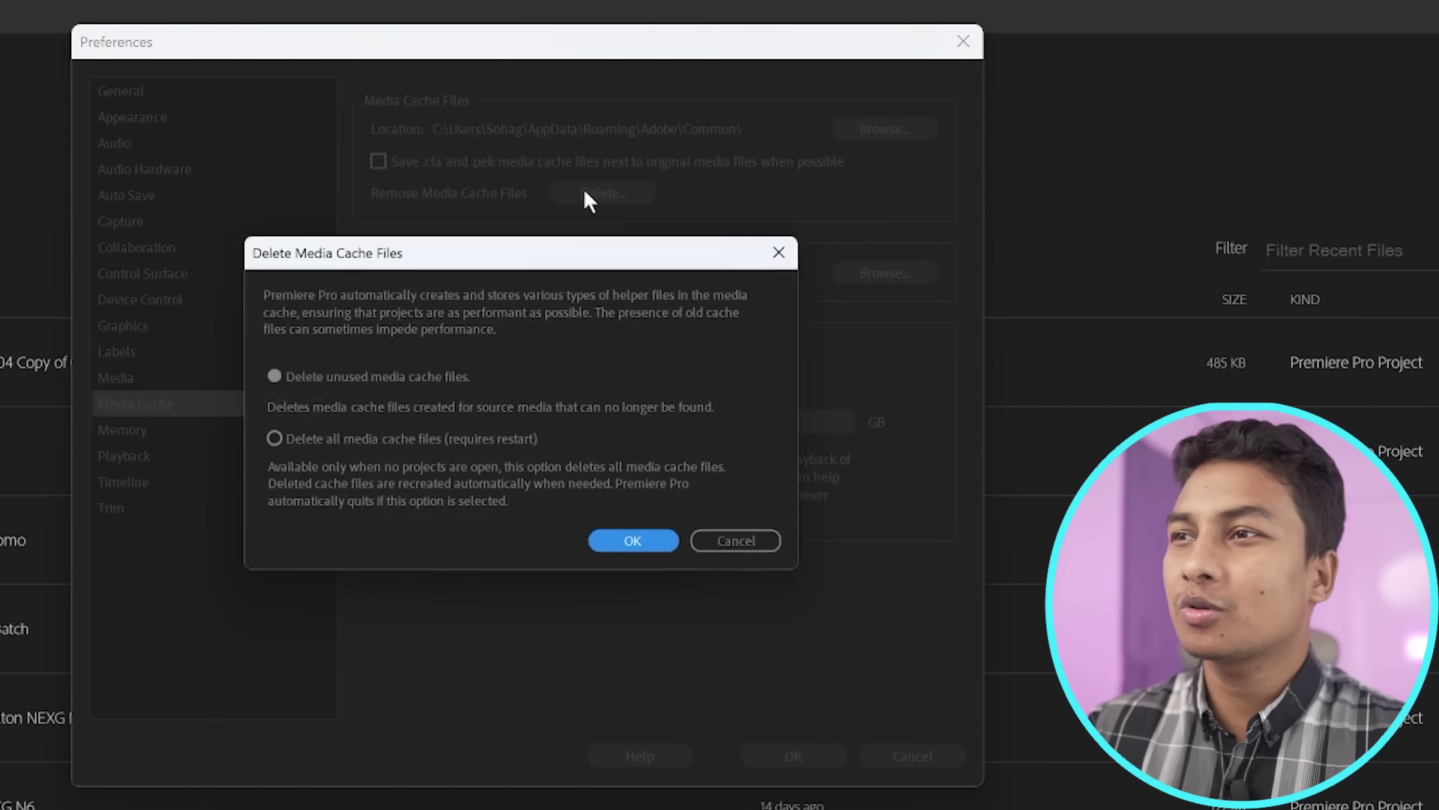
pyautogui.click(316, 443)
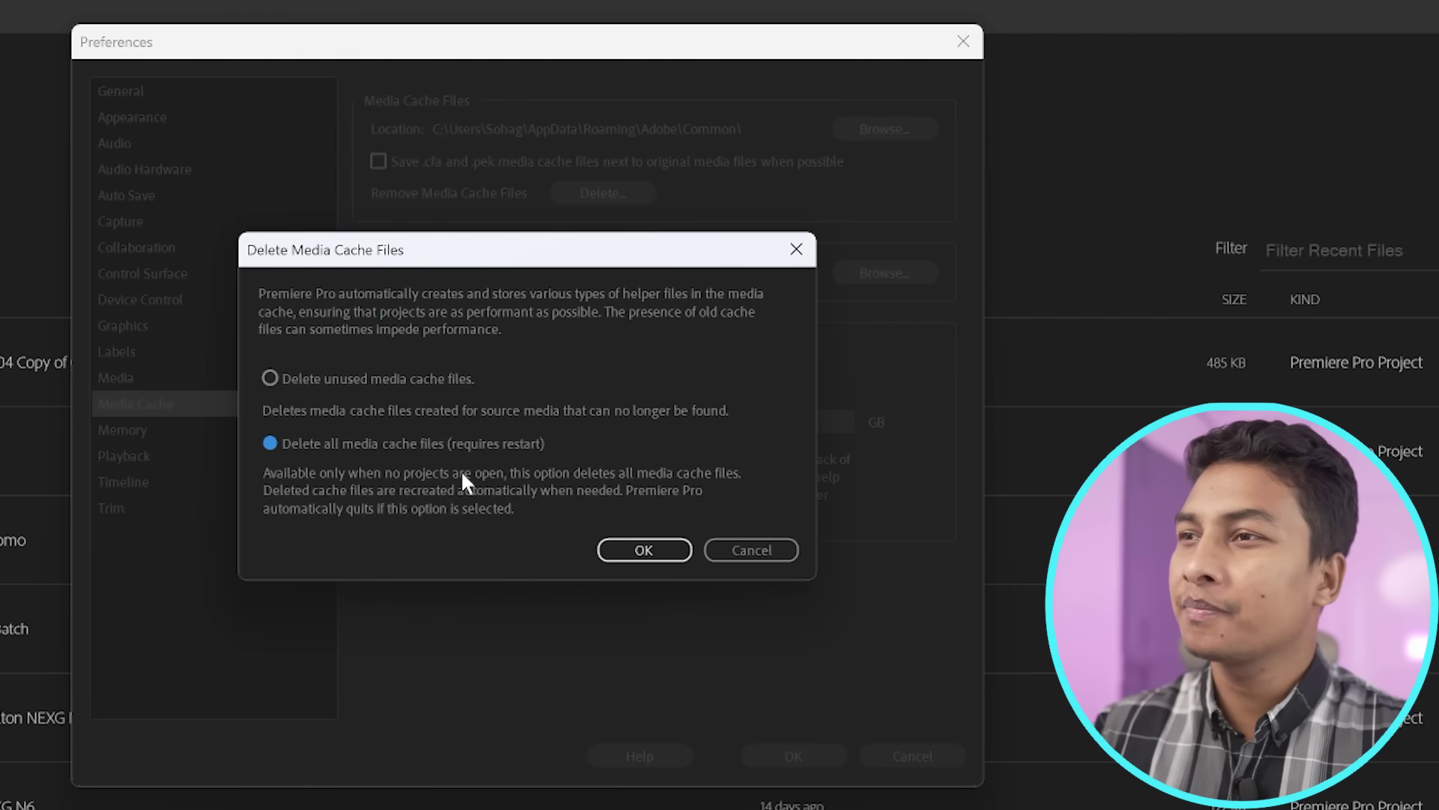
pyautogui.click(644, 550)
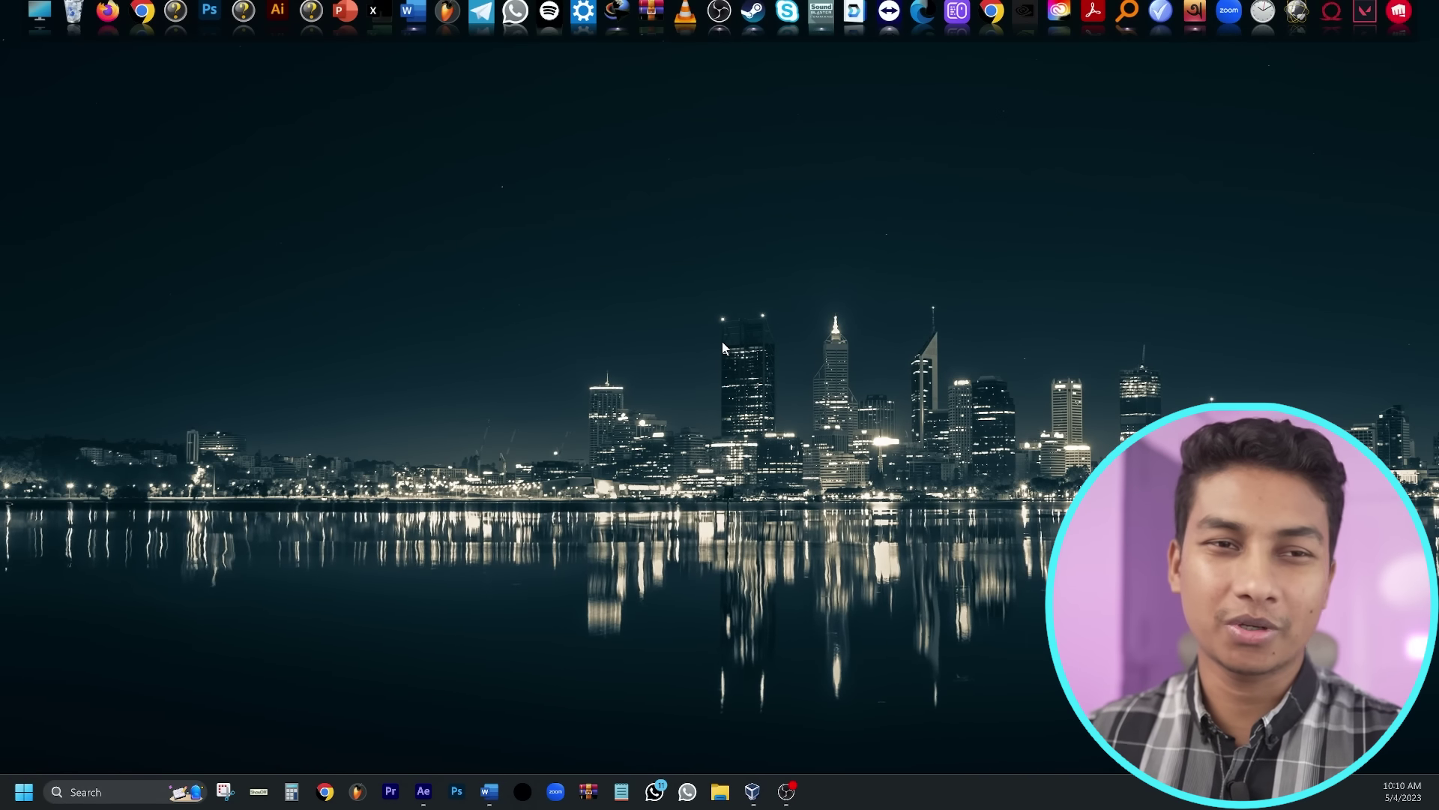
# Step: Switch to After Effects and clean the conformed media database and cache in the Media & Disk Cache preferences
pyautogui.click(424, 792)
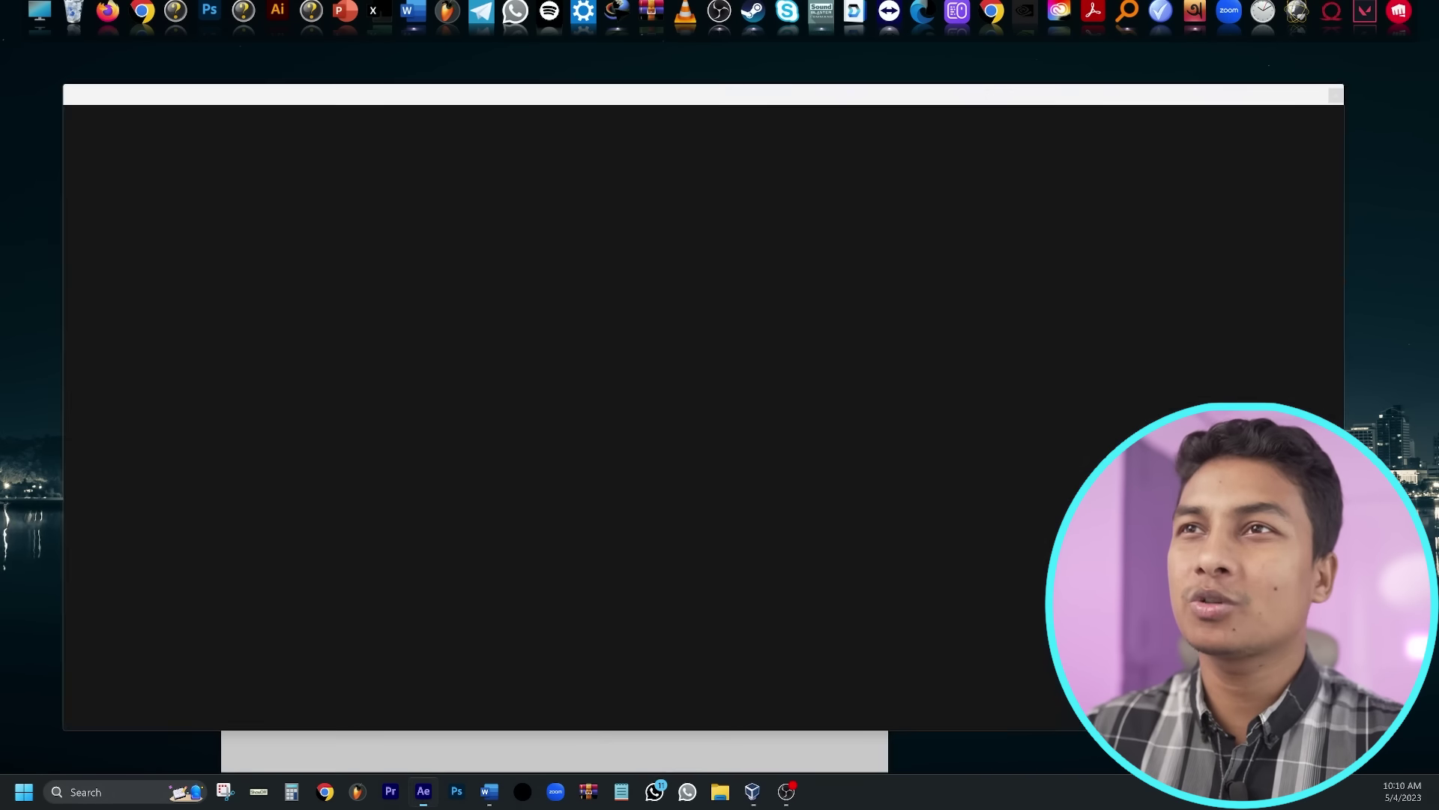
pyautogui.click(48, 39)
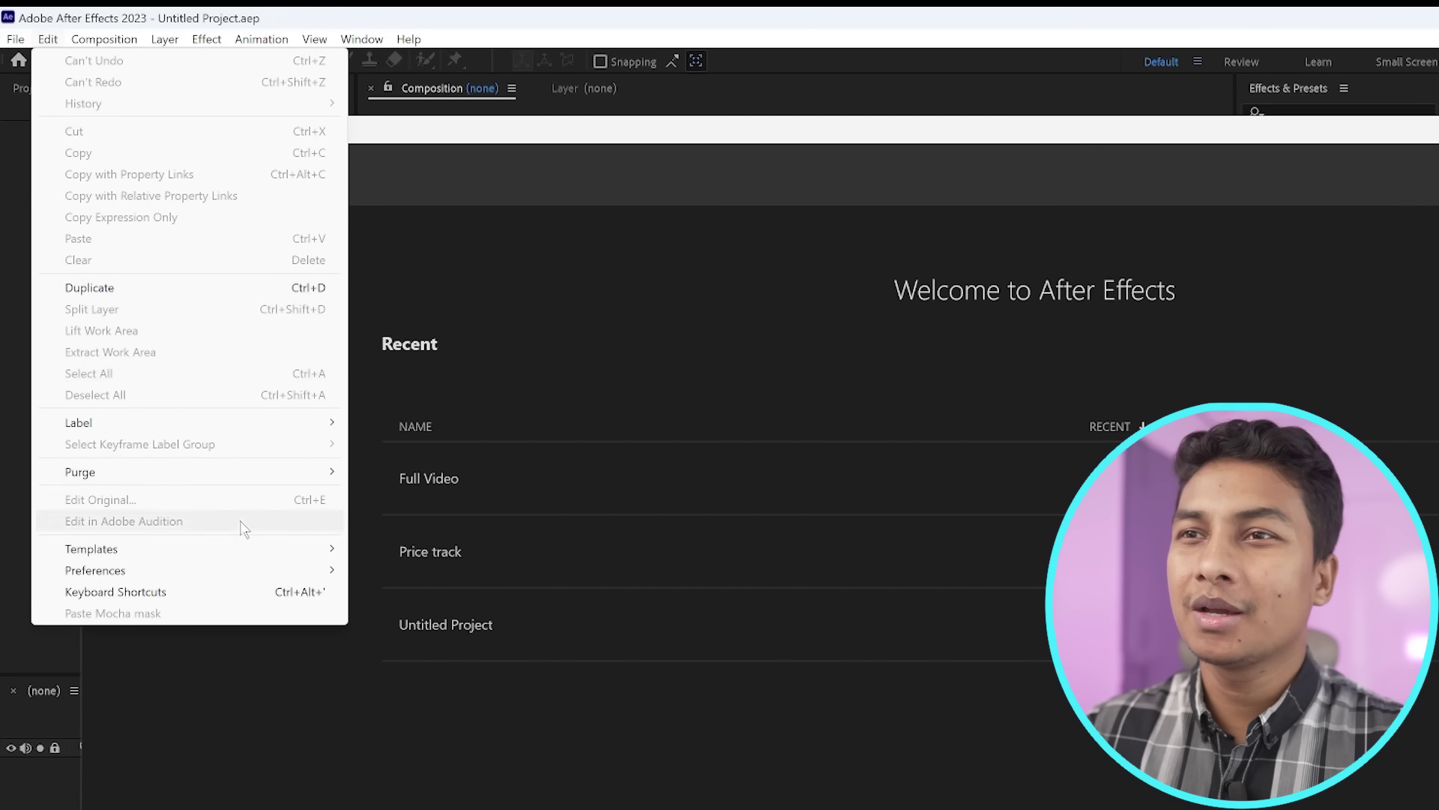
pyautogui.moveTo(265, 574)
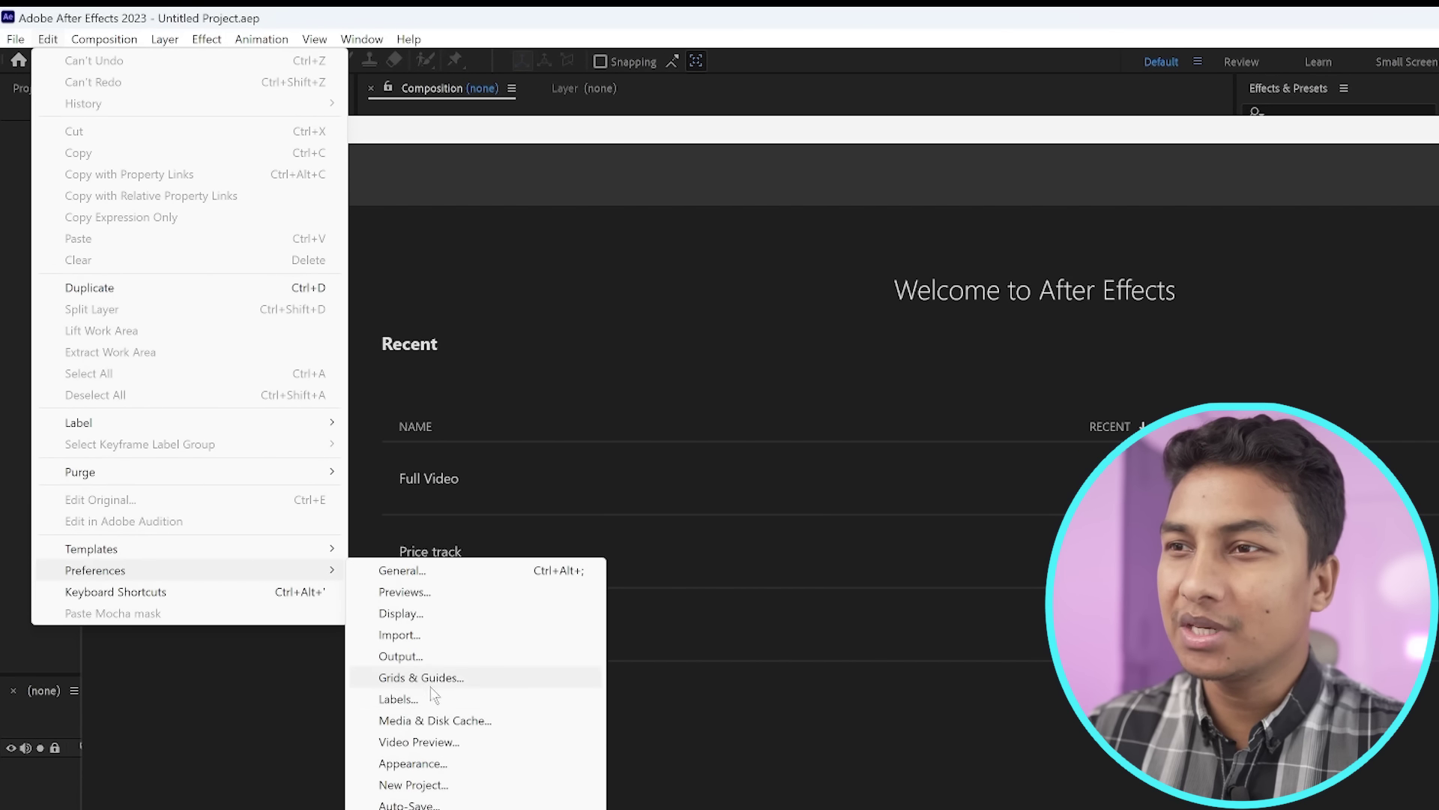
pyautogui.click(434, 720)
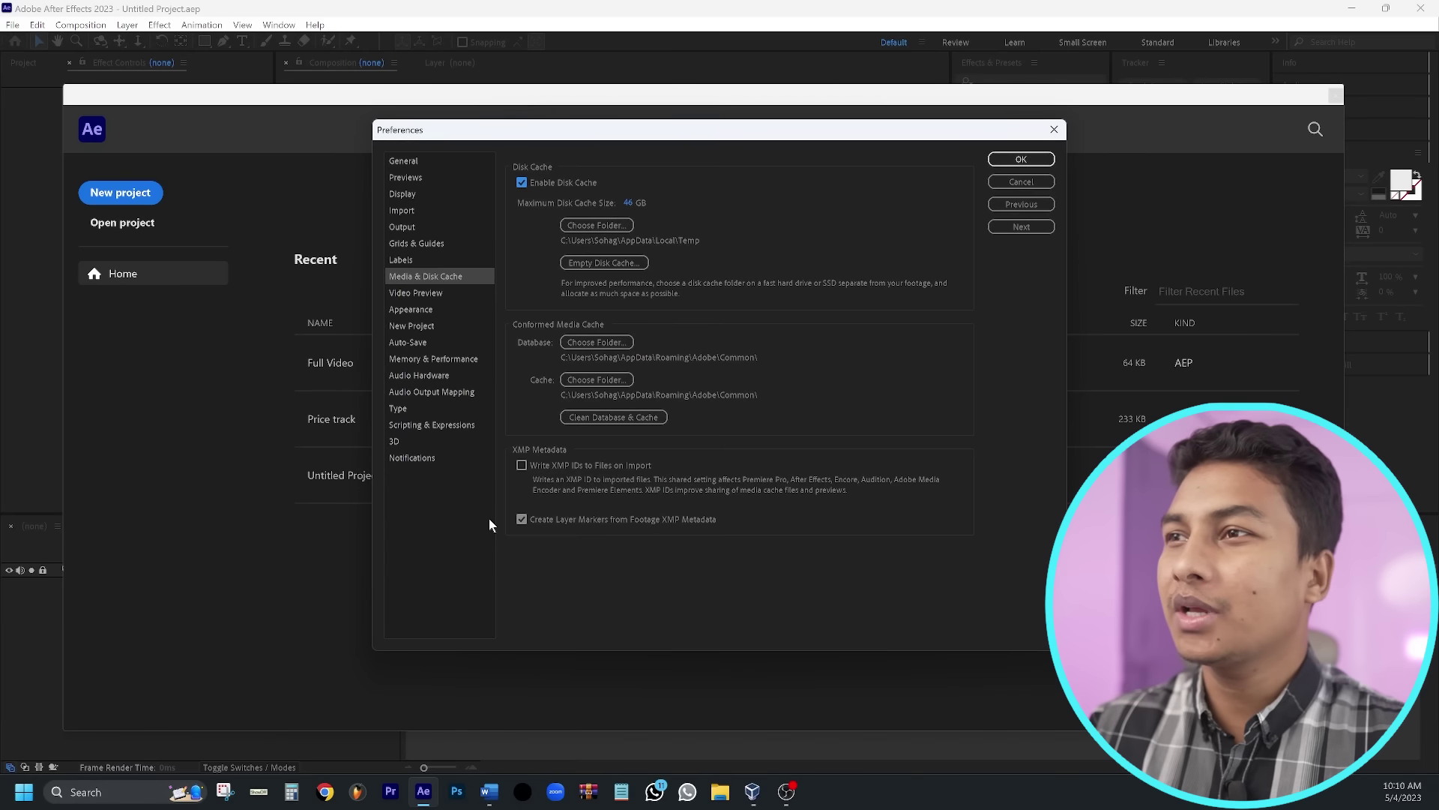
pyautogui.click(604, 418)
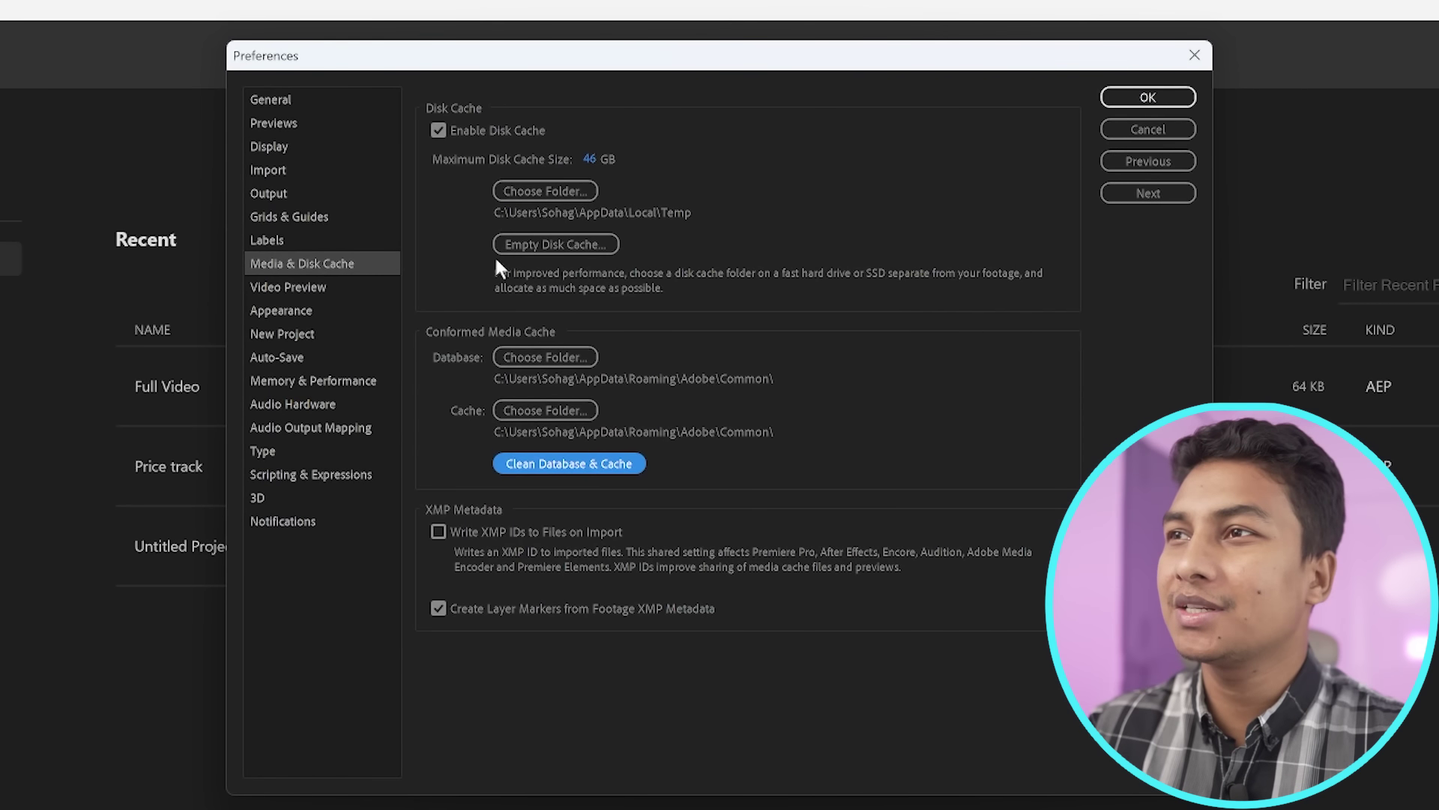
# Step: Empty the After Effects disk cache for all versions and accept the preferences
pyautogui.click(560, 245)
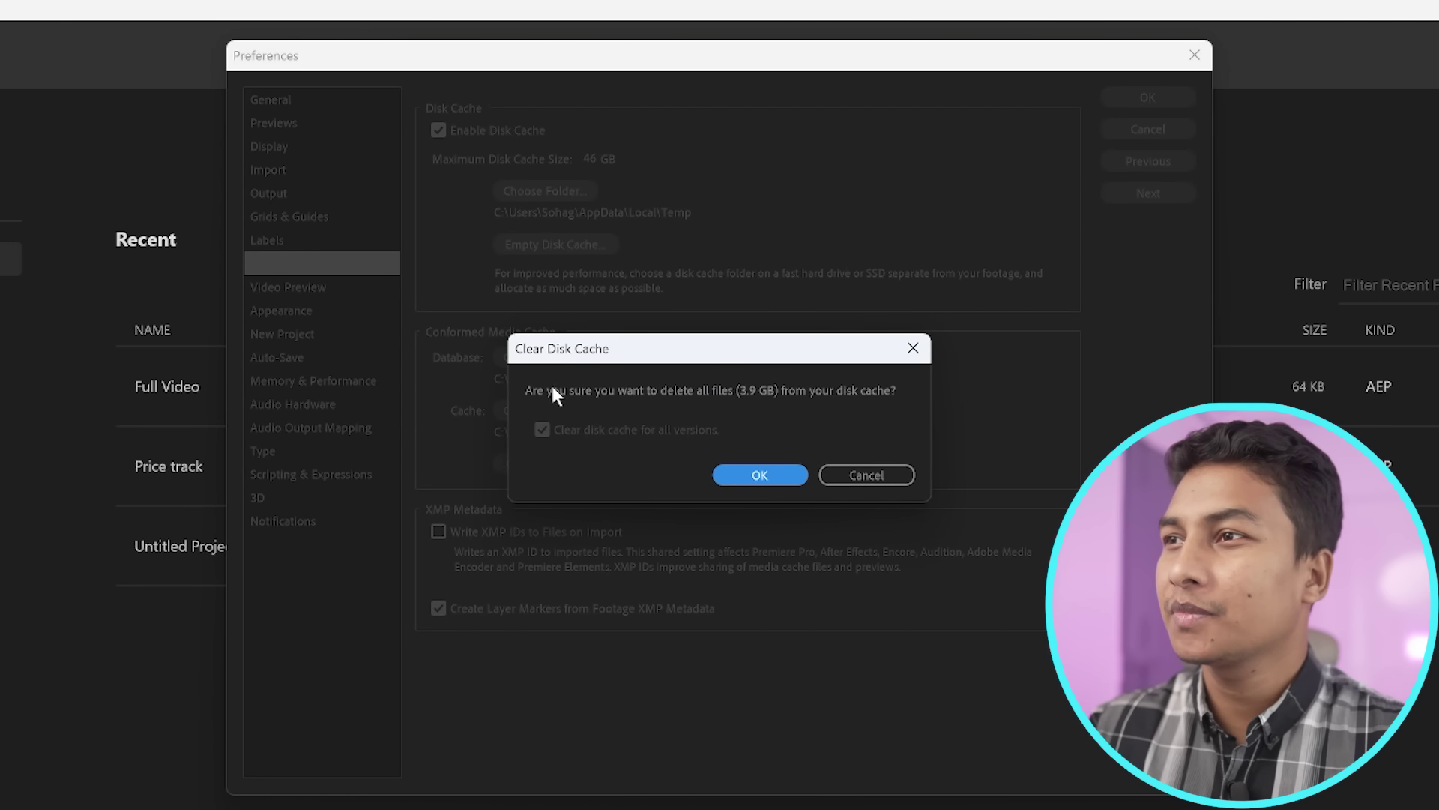
pyautogui.click(759, 473)
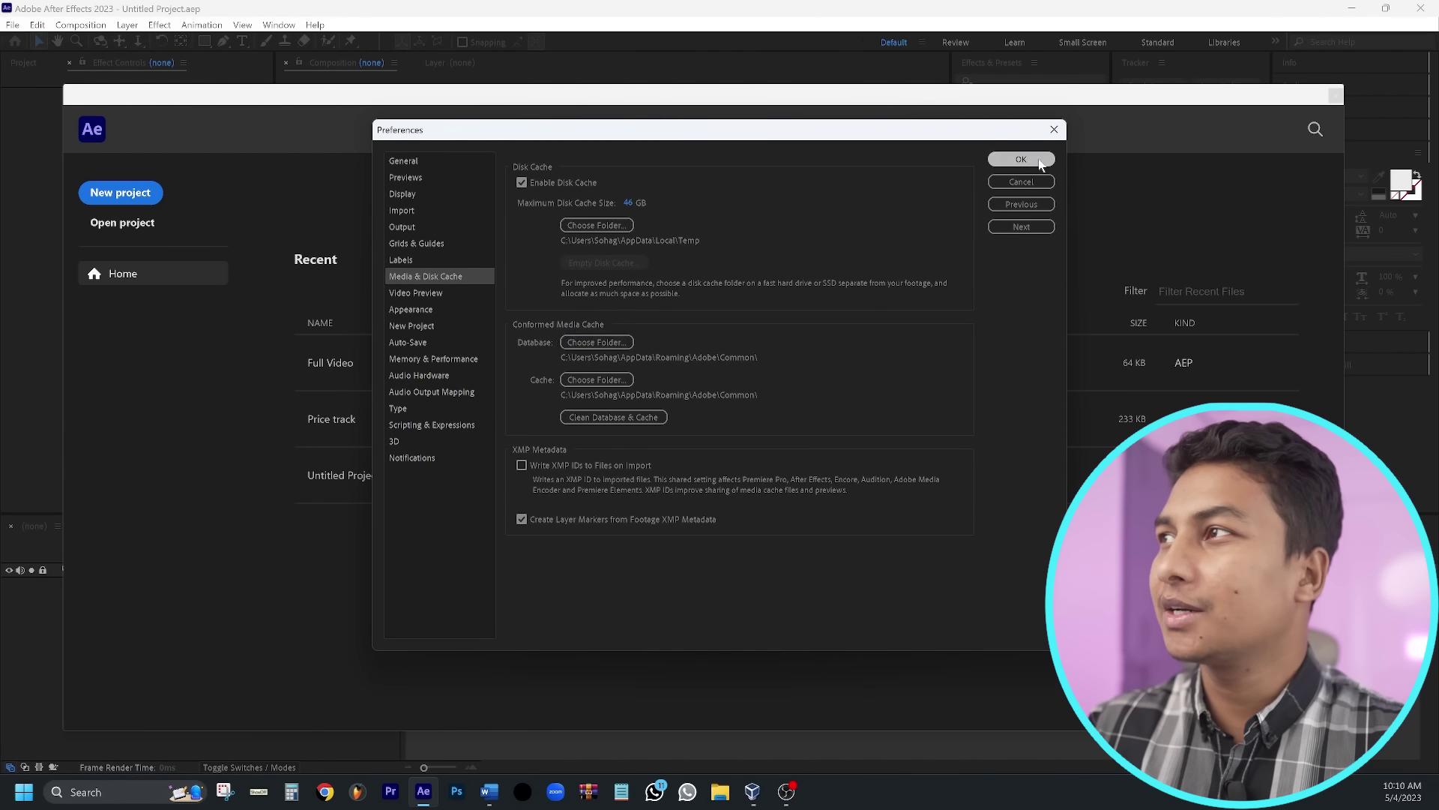
pyautogui.click(1039, 161)
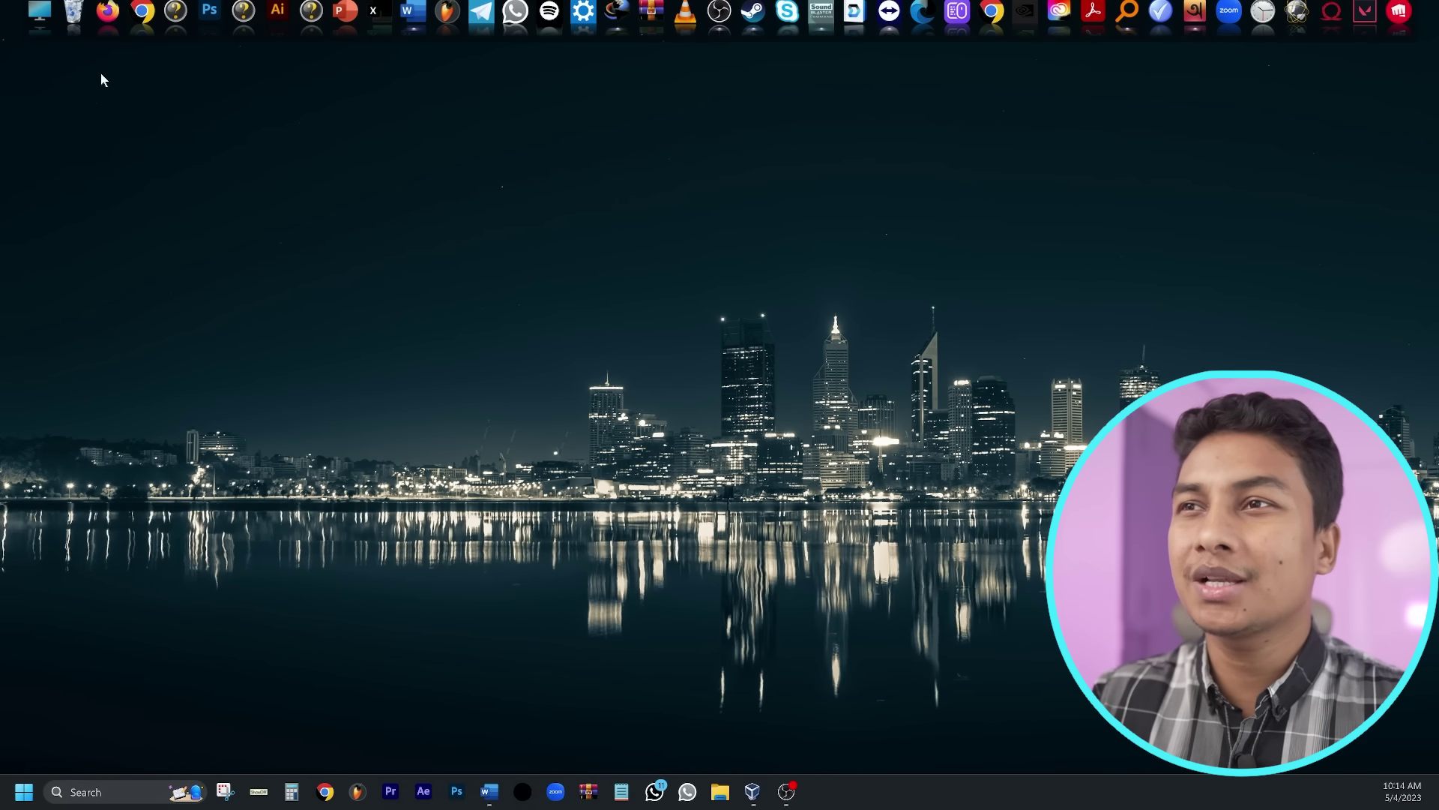
# Step: Open the Recycle Bin and look through the deleted temporary files
pyautogui.click(73, 11)
pyautogui.moveTo(502, 183); pyautogui.dragTo(459, 168)
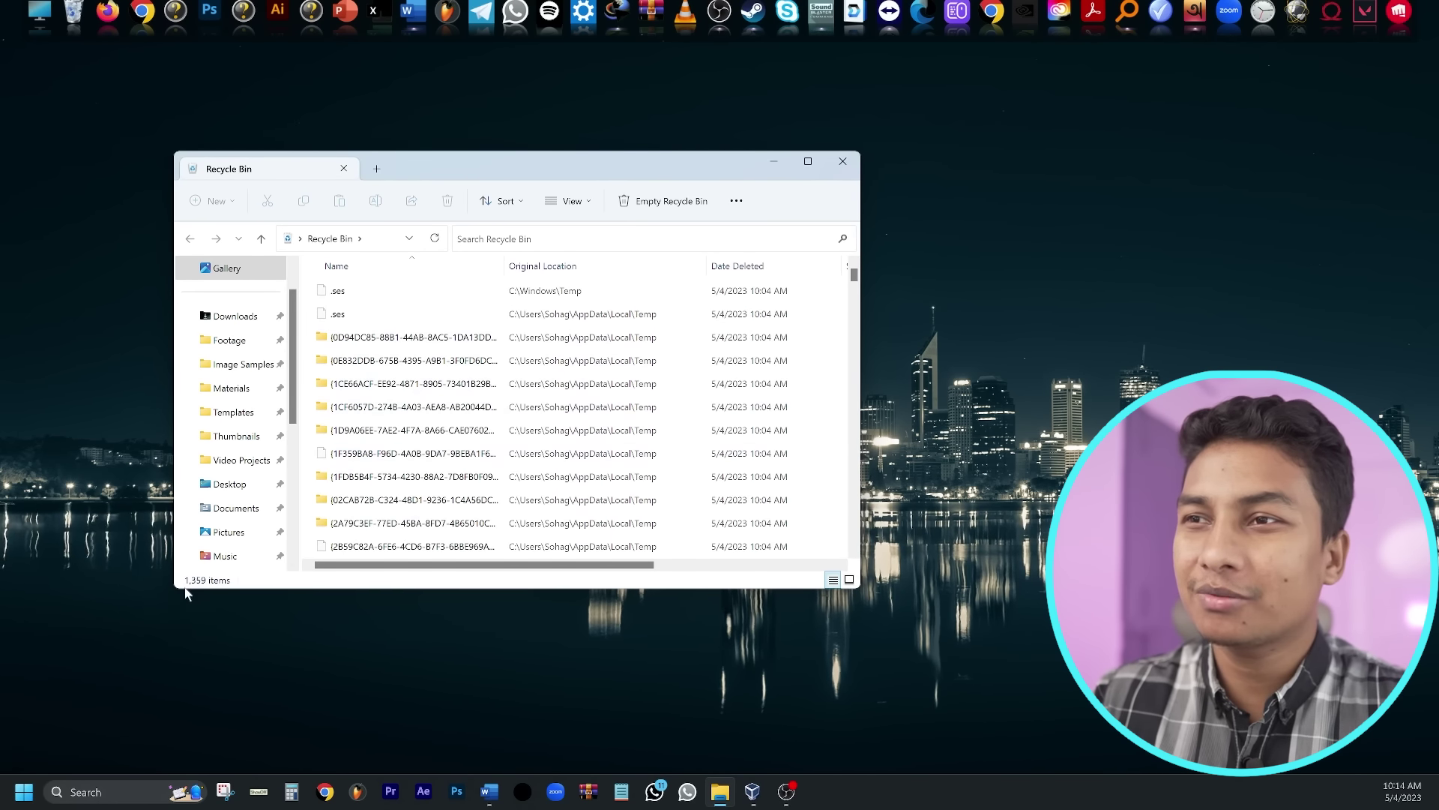
pyautogui.scroll(-1, 537, 408)
pyautogui.scroll(1, 536, 405)
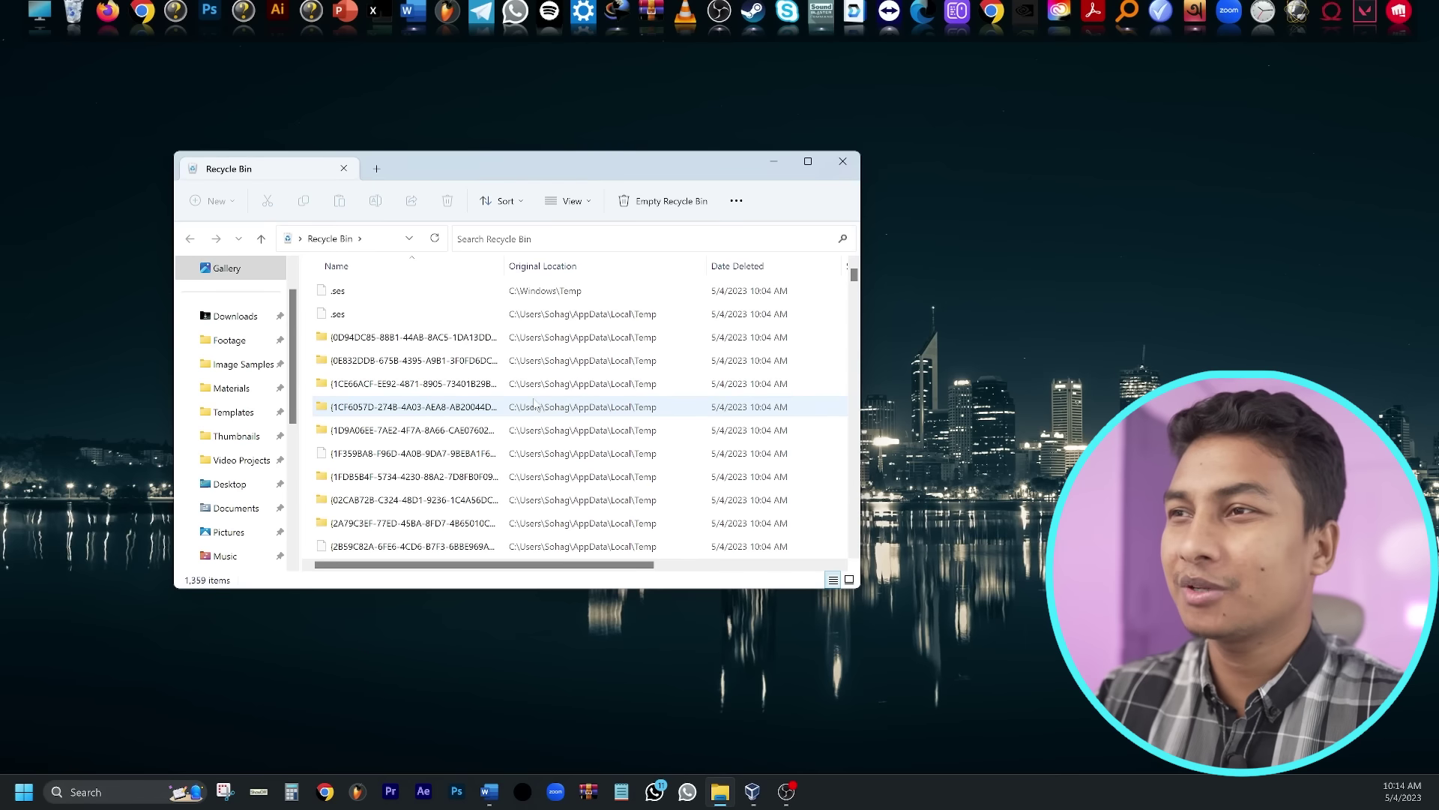
pyautogui.scroll(-15, 686, 394)
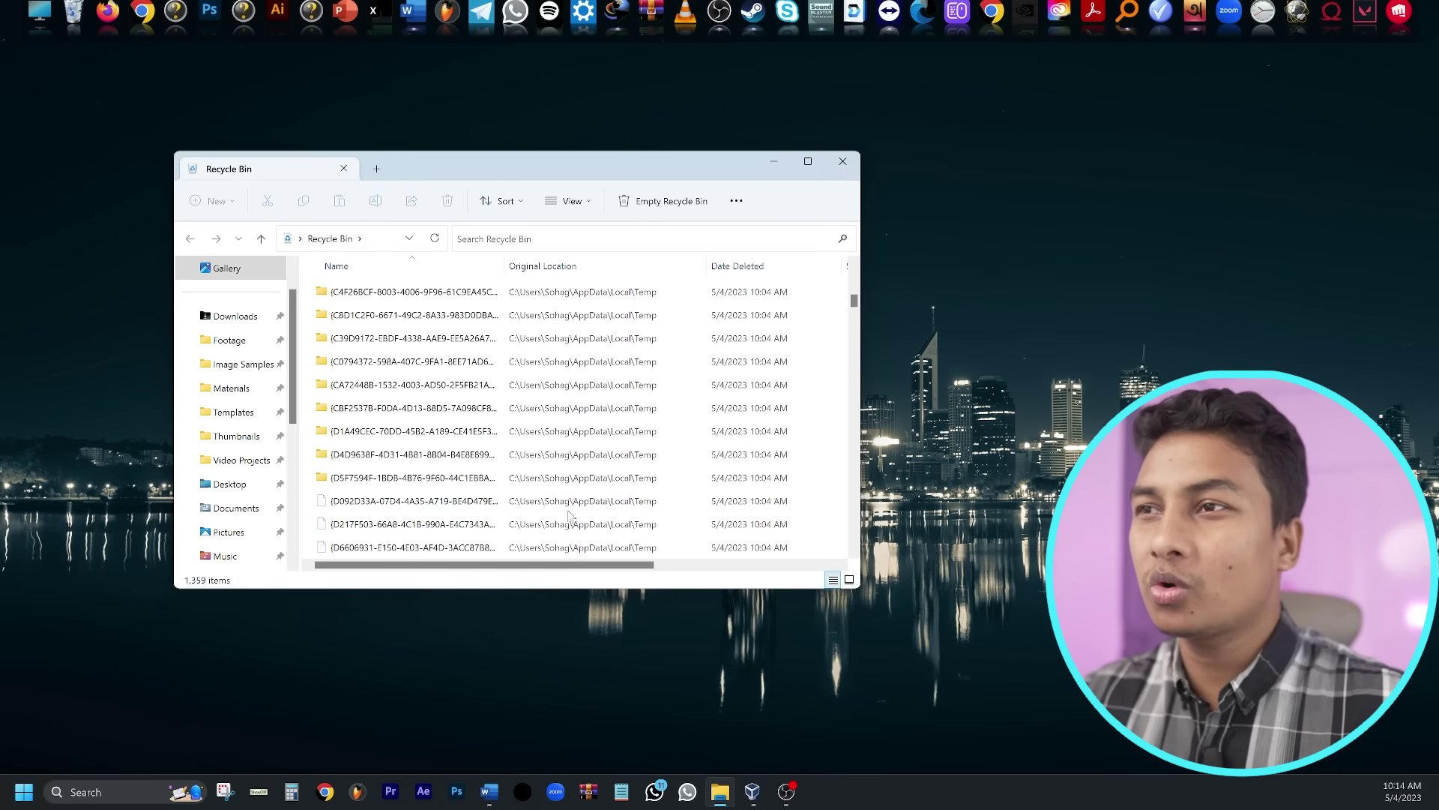
pyautogui.hotkey('ctrl', 'a')
pyautogui.click(448, 367)
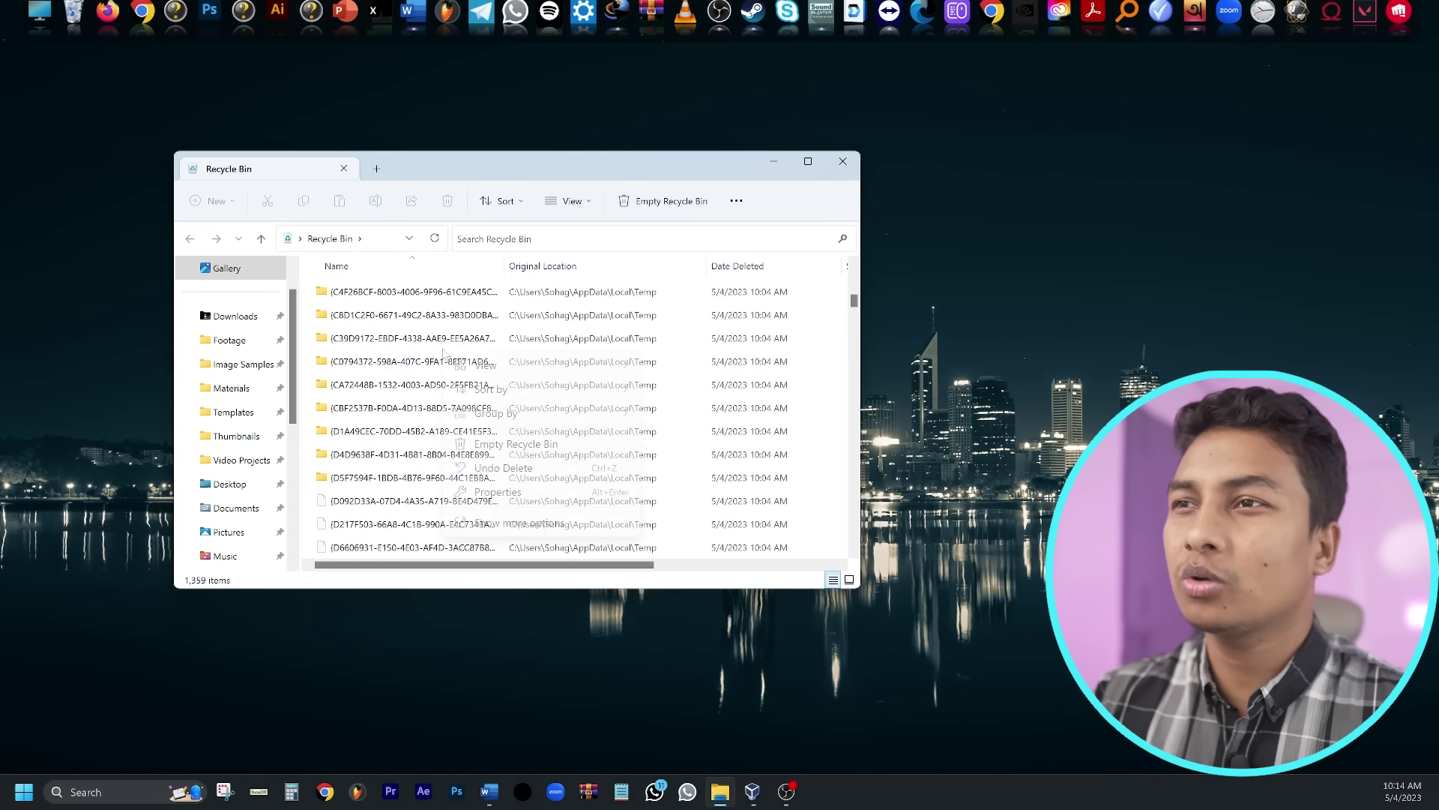
pyautogui.rightClick(447, 363)
pyautogui.press('Escape')
pyautogui.rightClick(74, 15)
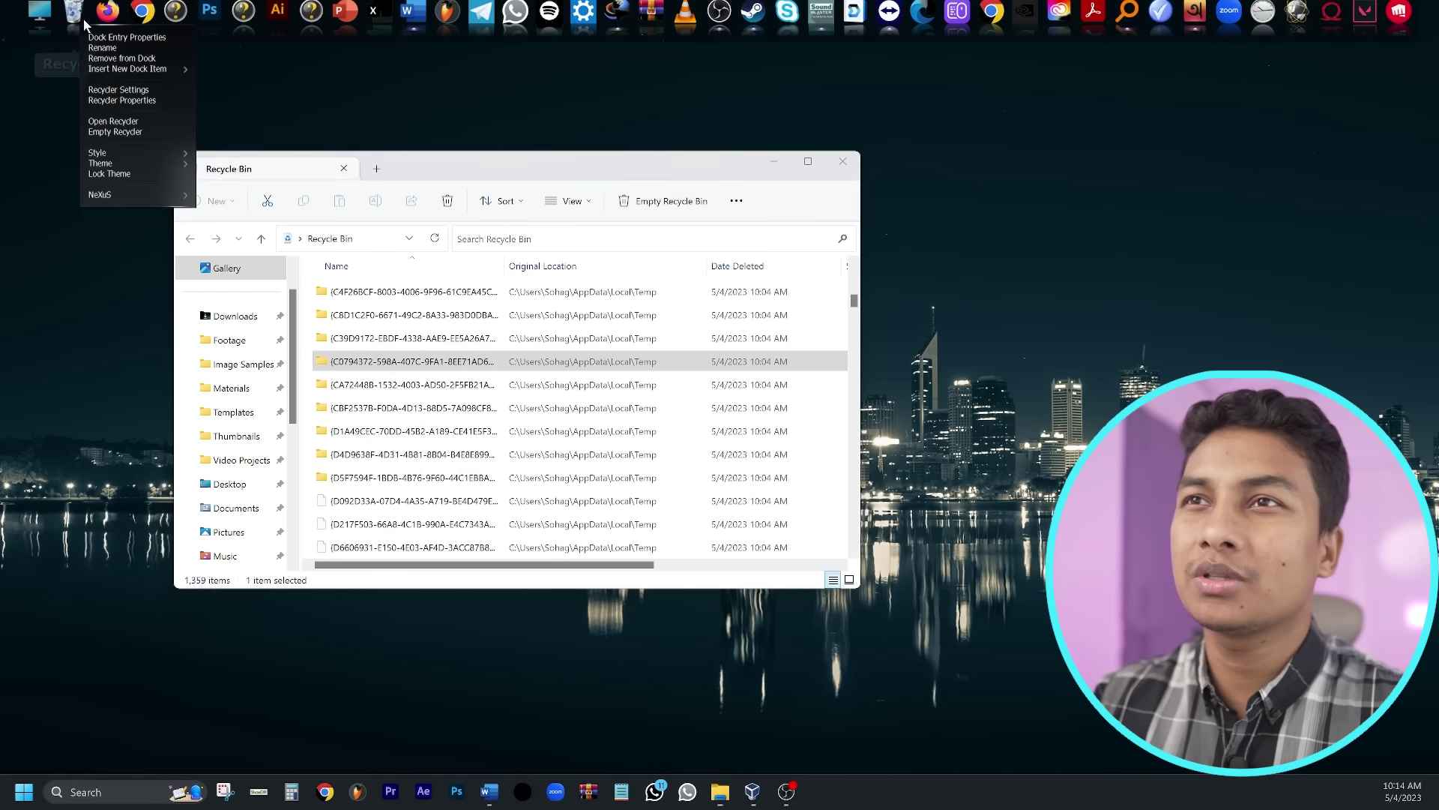
pyautogui.click(116, 132)
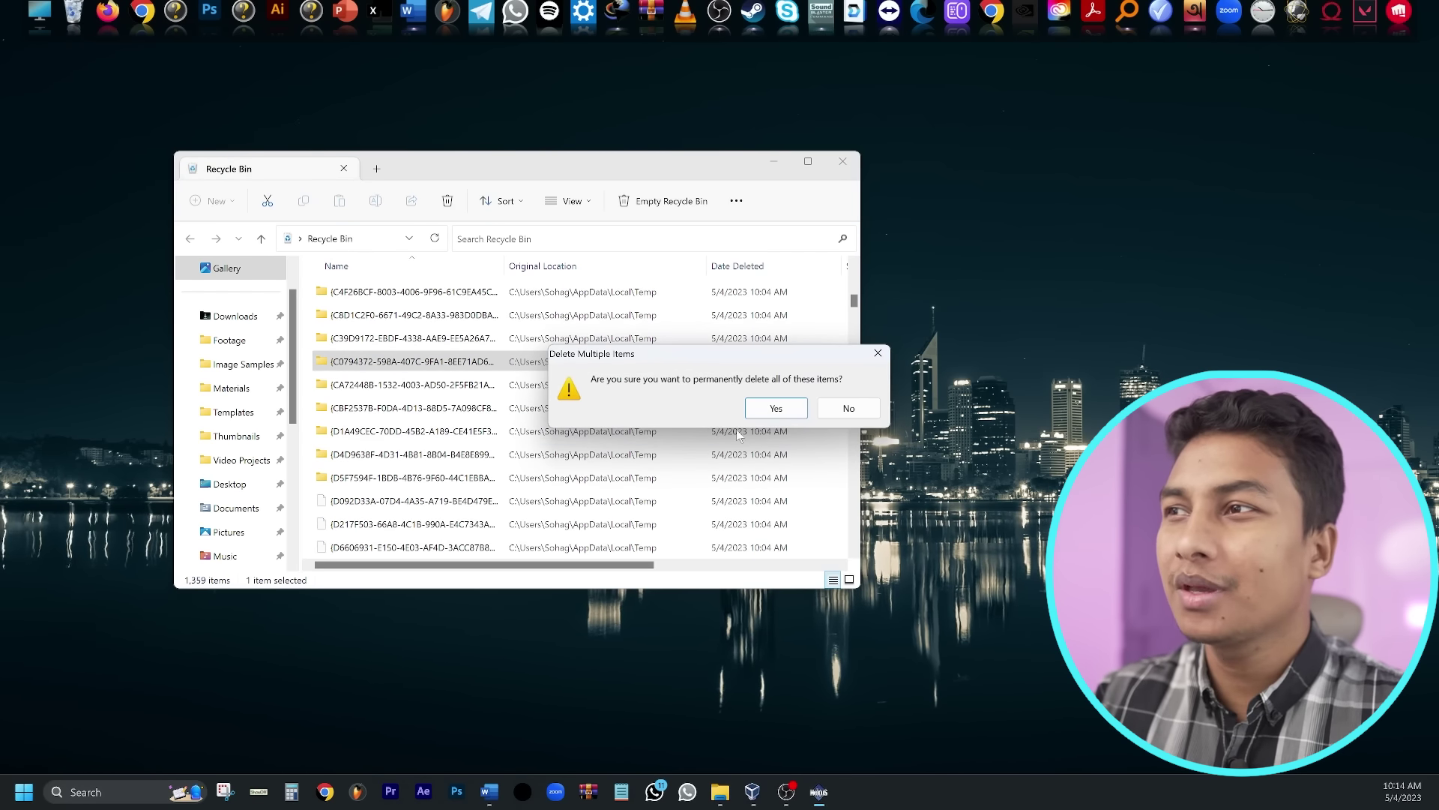
pyautogui.click(848, 408)
# Step: Select all items in the Recycle Bin and delete them permanently
pyautogui.click(799, 404)
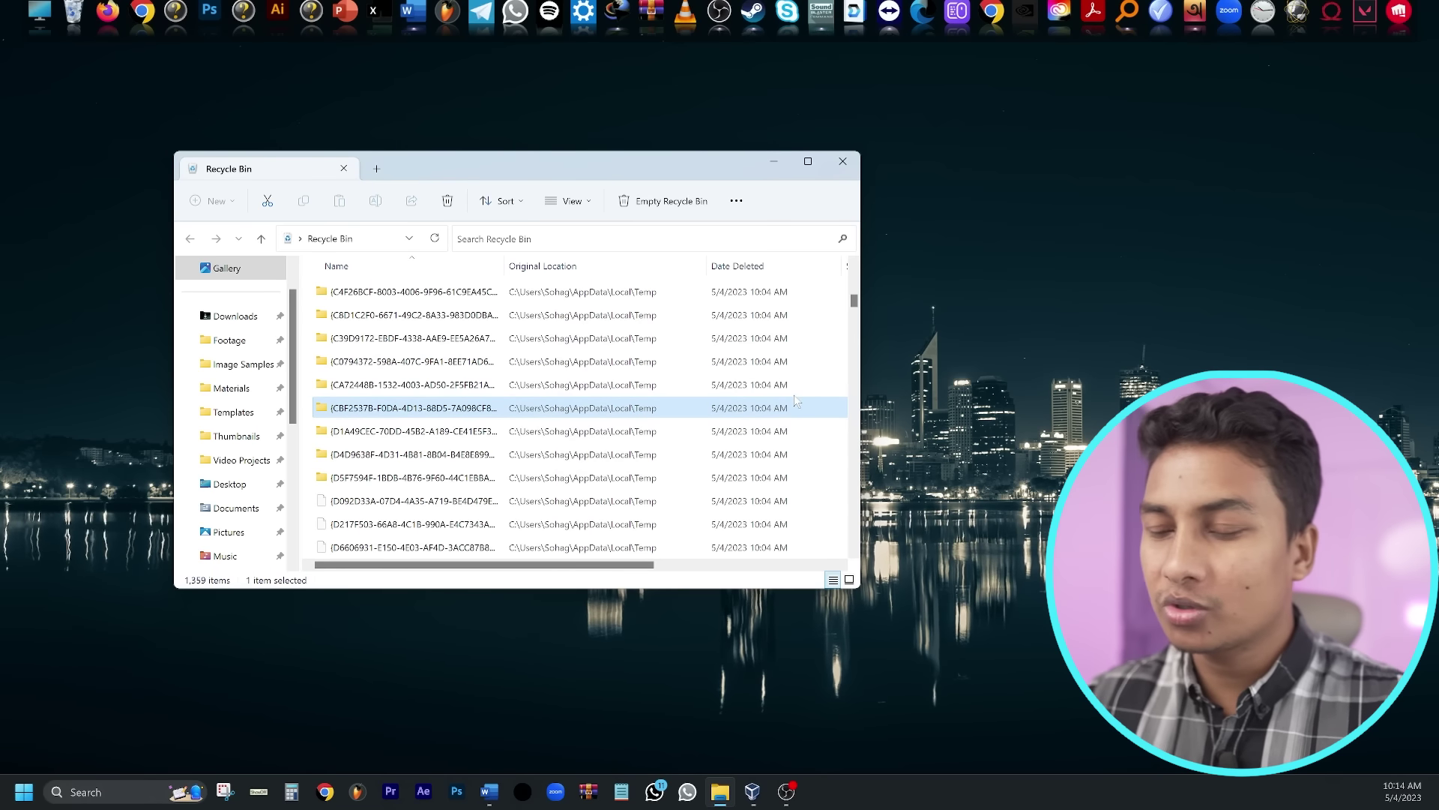
pyautogui.hotkey('ctrl', 'a')
pyautogui.press('Delete')
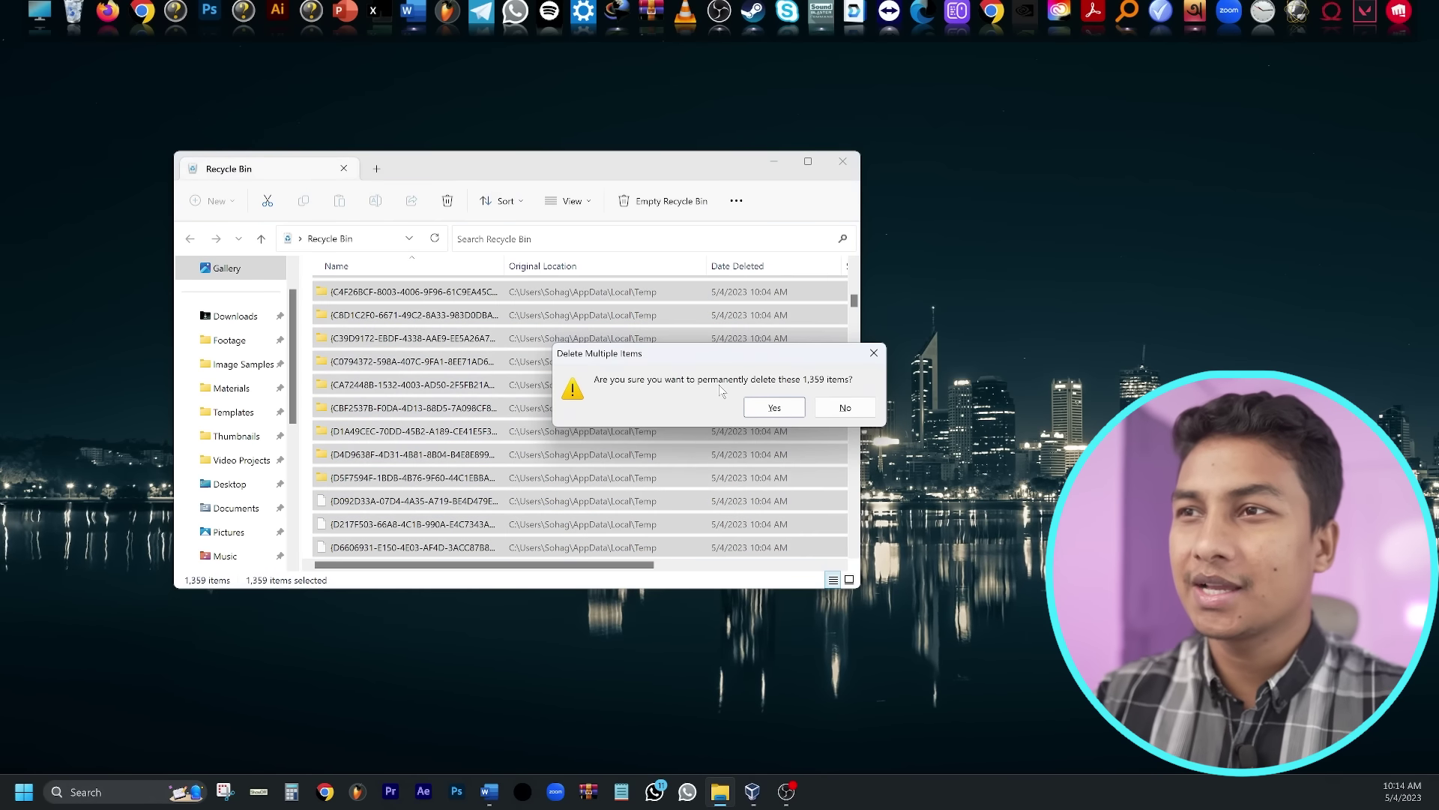
pyautogui.press('Escape')
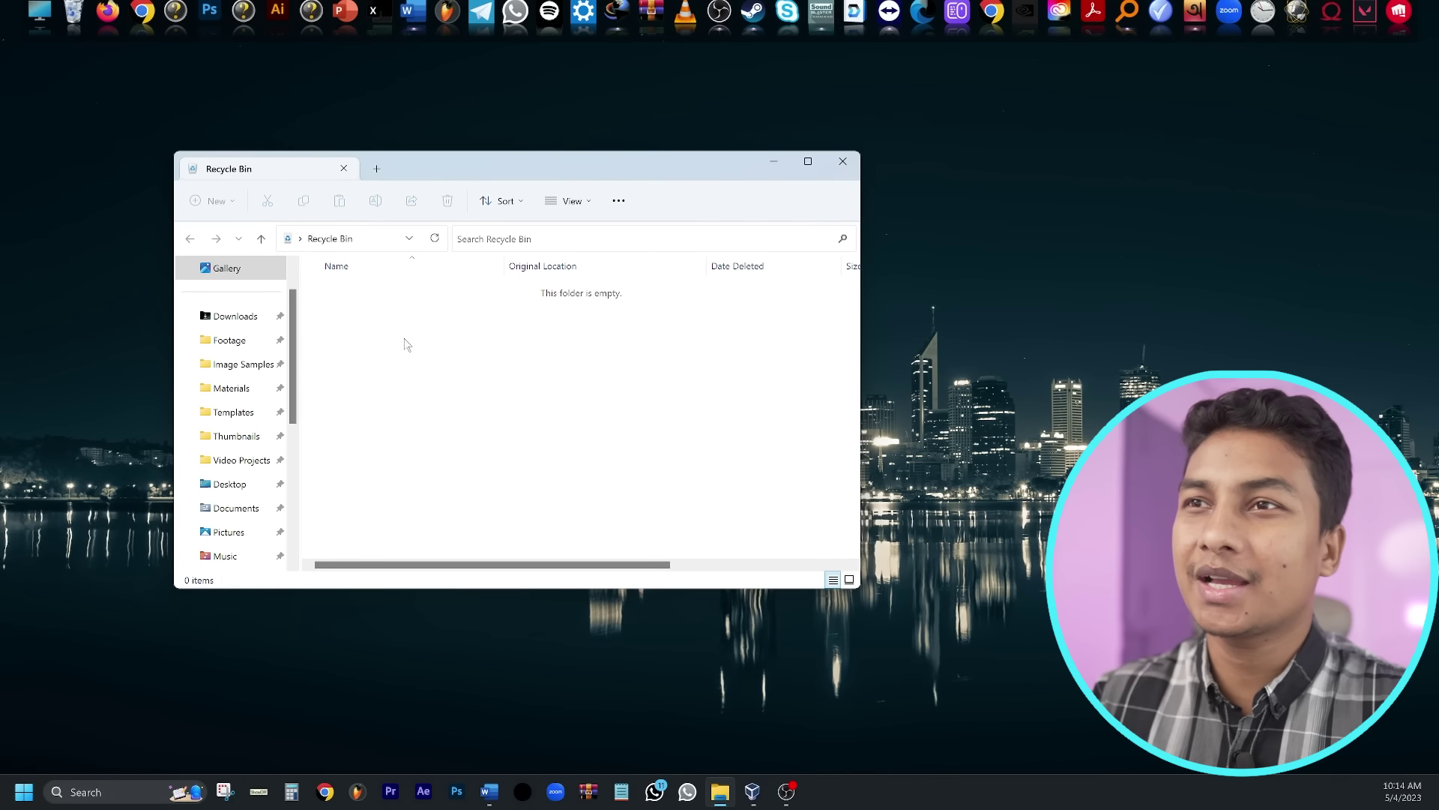
# Step: Check the free space of the Local Disk (C:) drive in This PC, then close the window
pyautogui.scroll(-2, 244, 320)
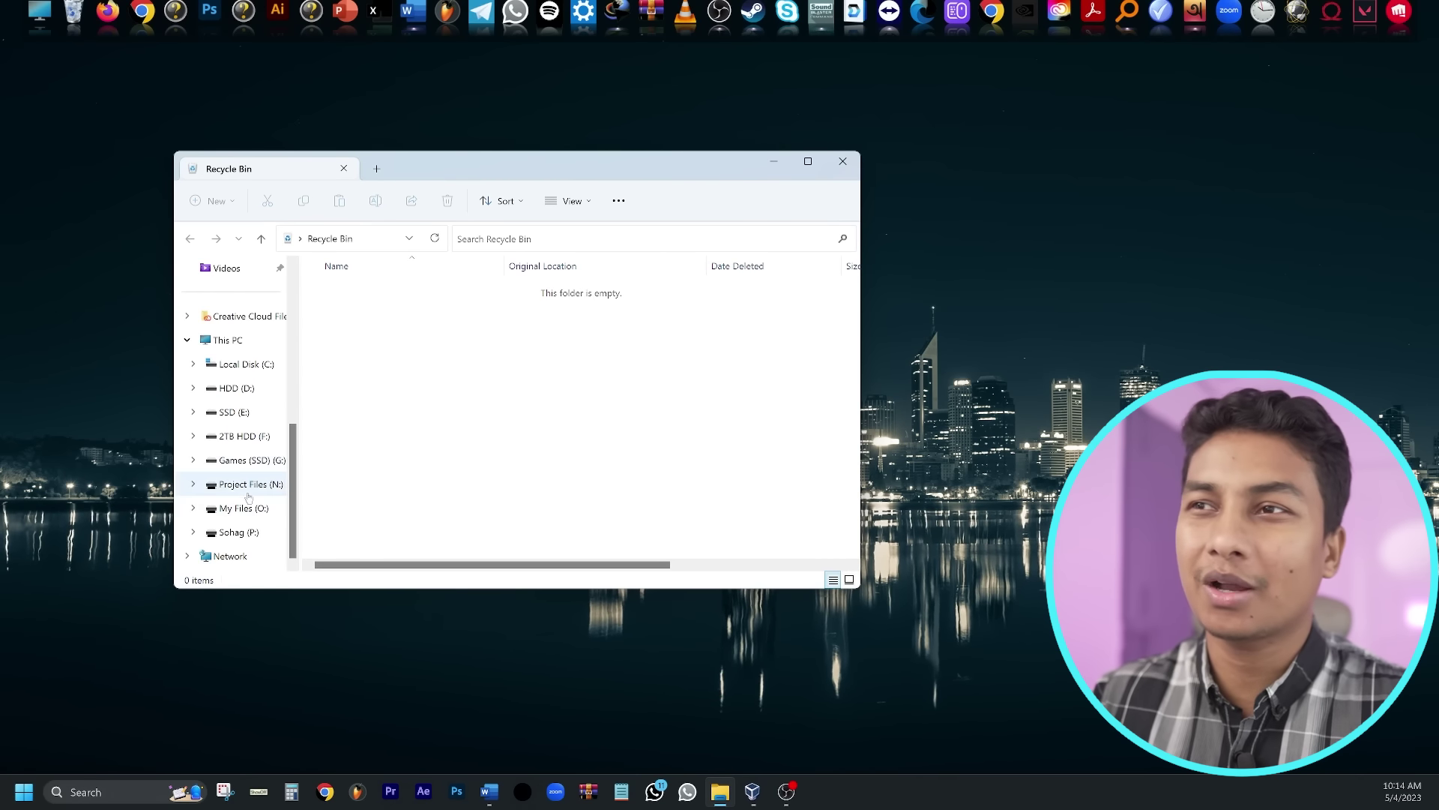
pyautogui.click(256, 343)
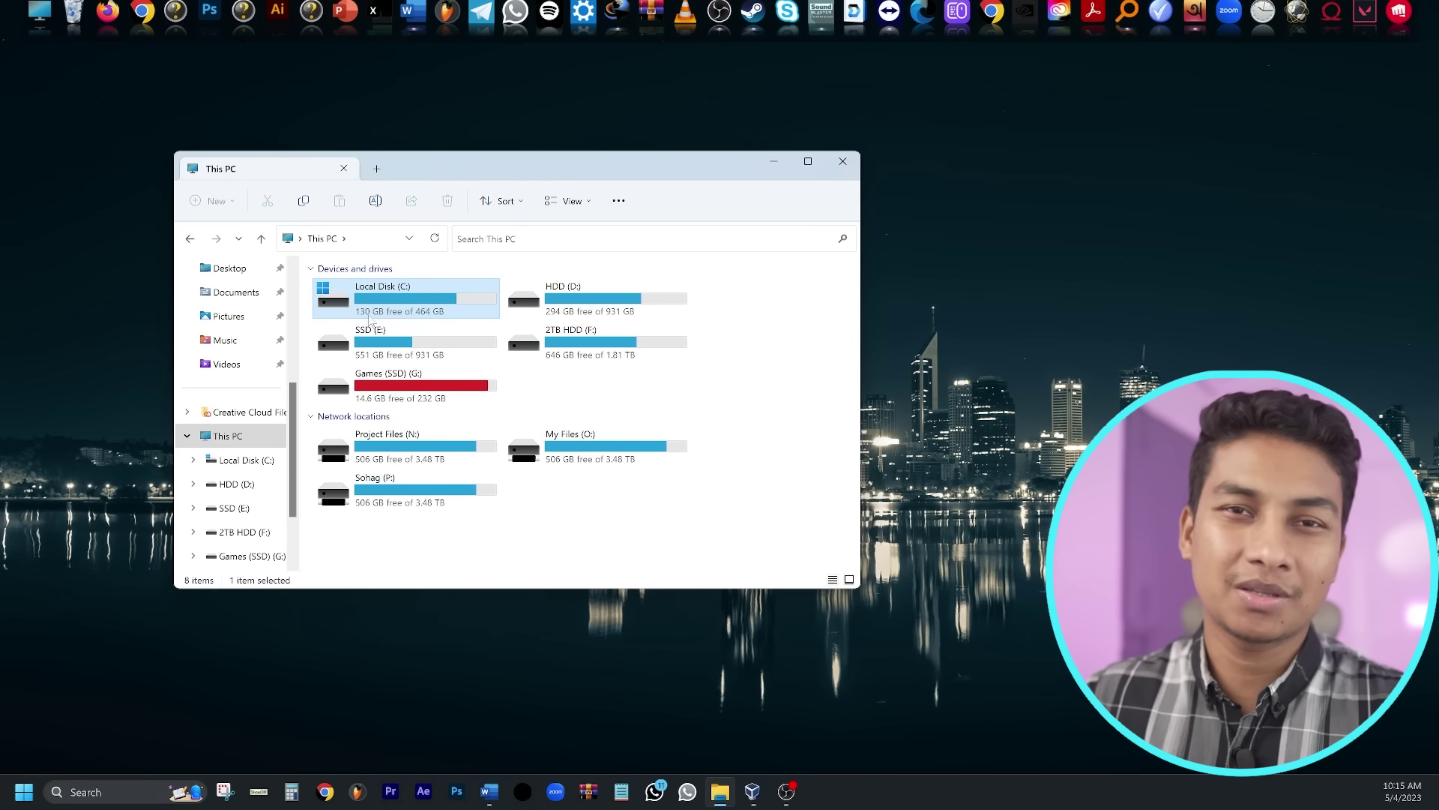
pyautogui.click(843, 163)
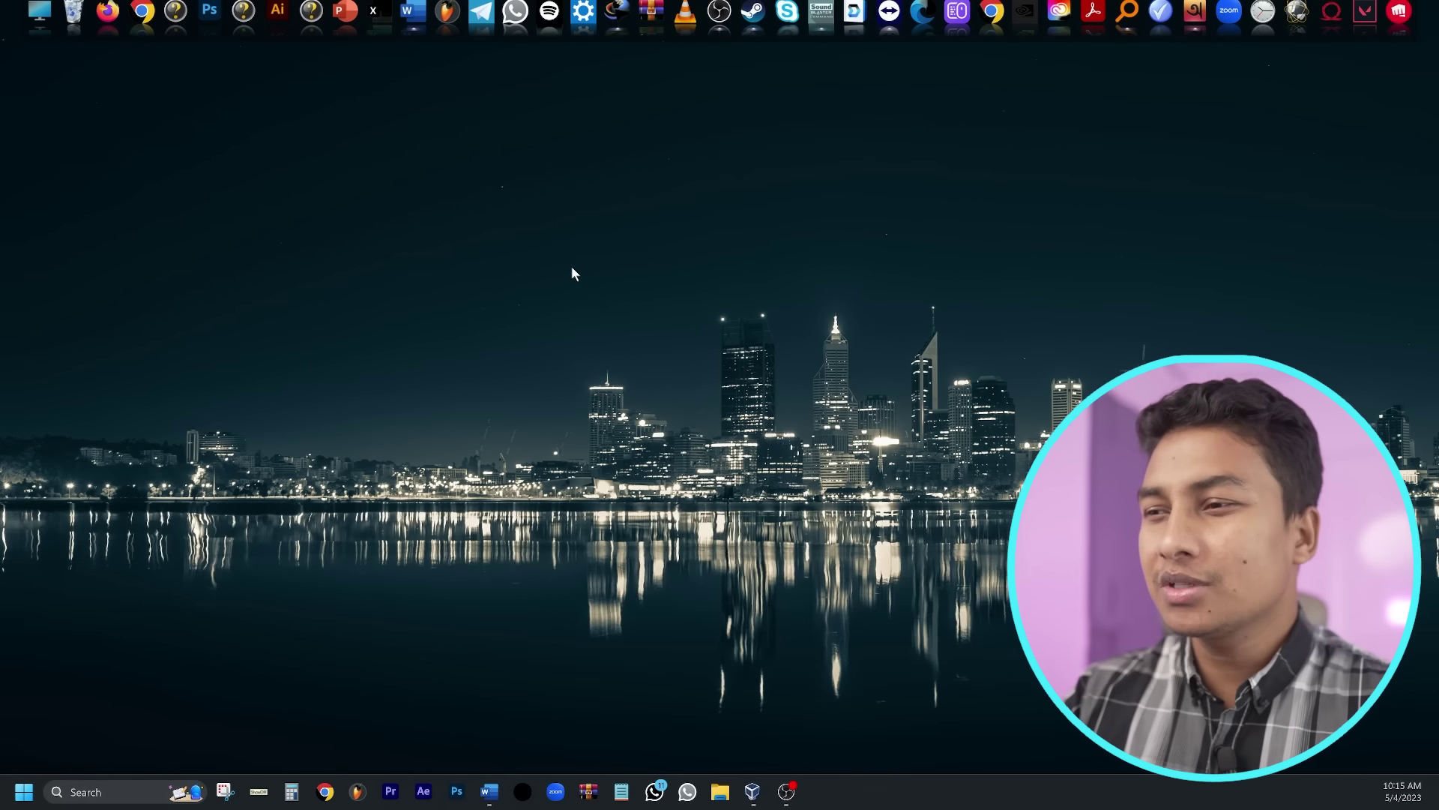
# Step: Open the properties of Local Disk (C:) from This PC and look through its detailed storage usage
pyautogui.click(714, 793)
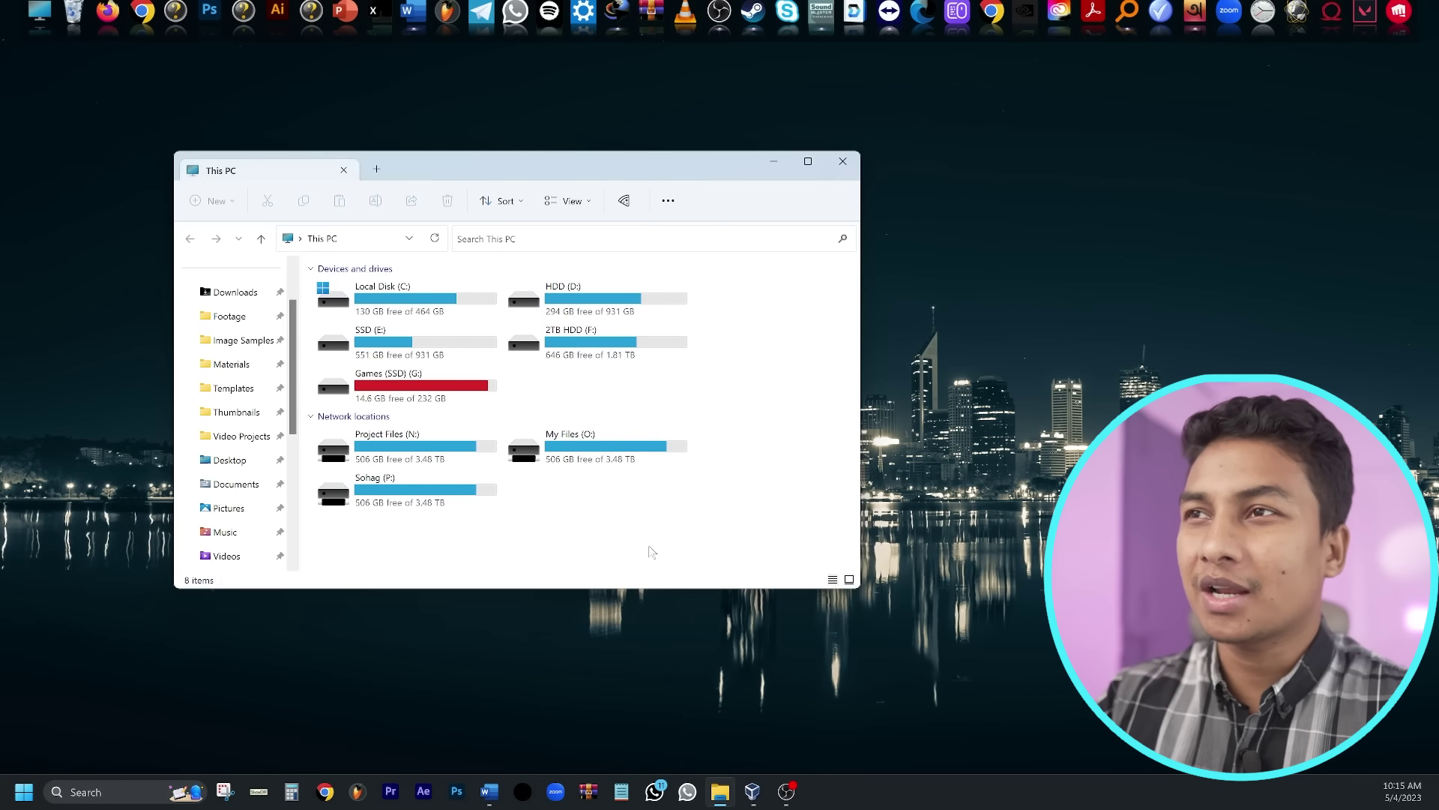
pyautogui.doubleClick(559, 163)
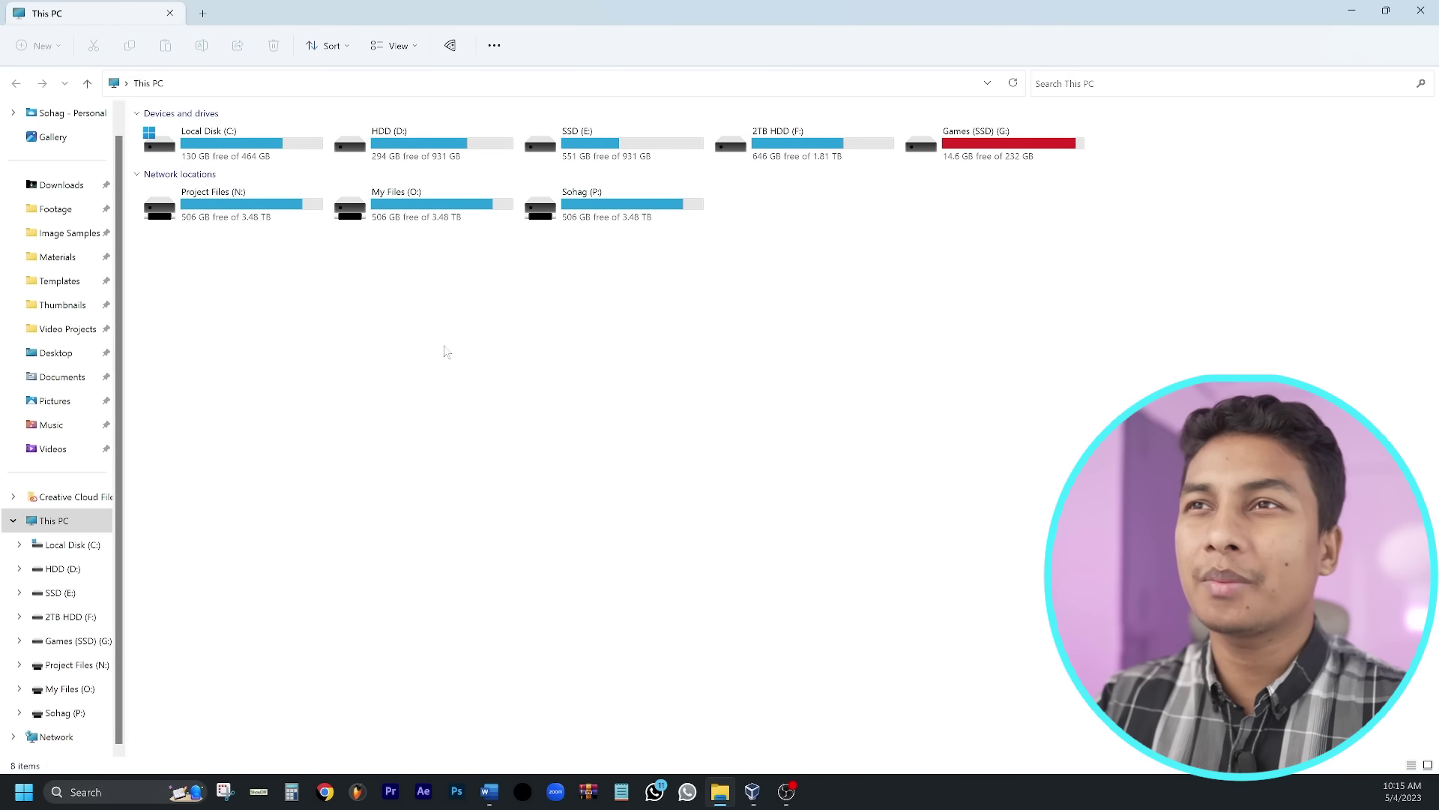
pyautogui.rightClick(226, 149)
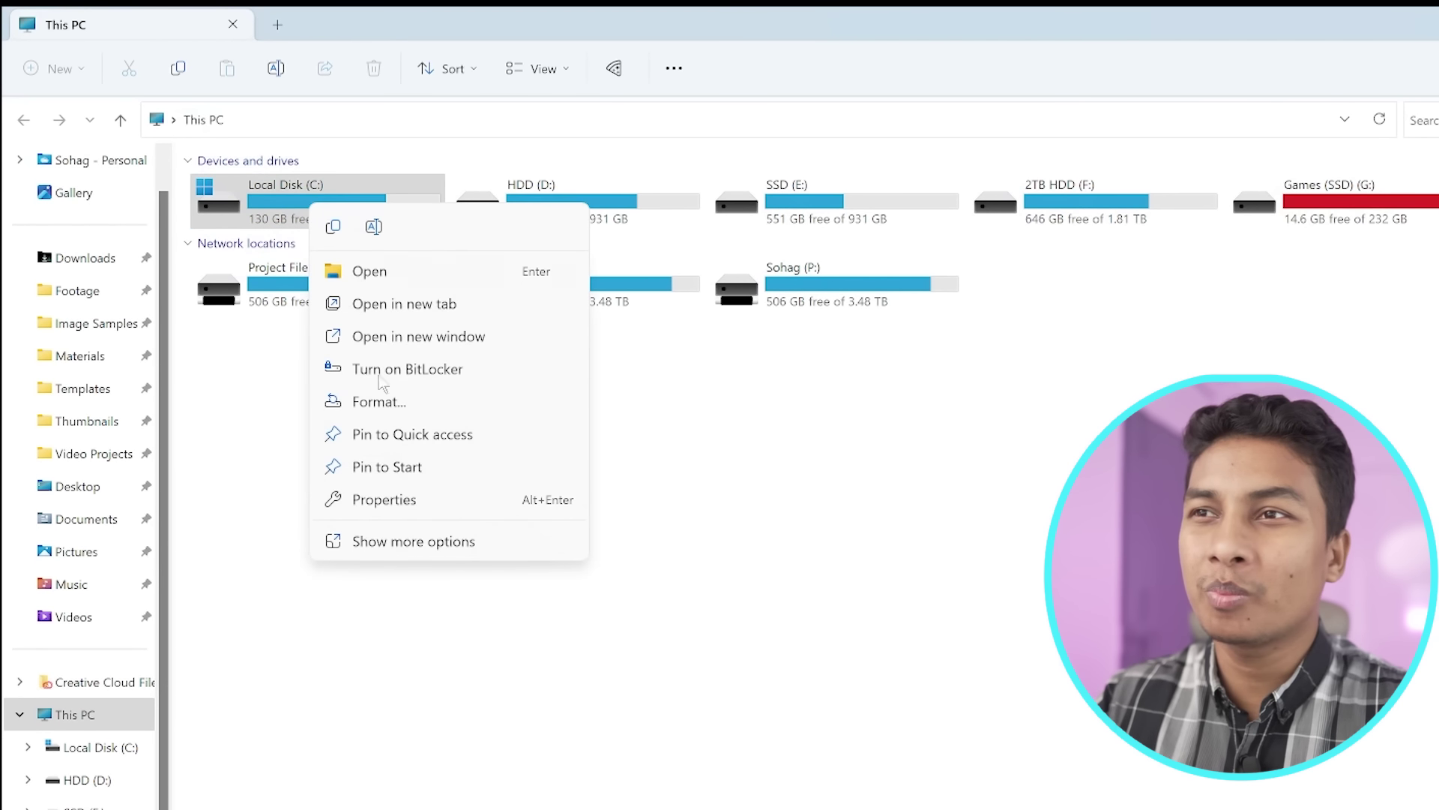
pyautogui.click(411, 500)
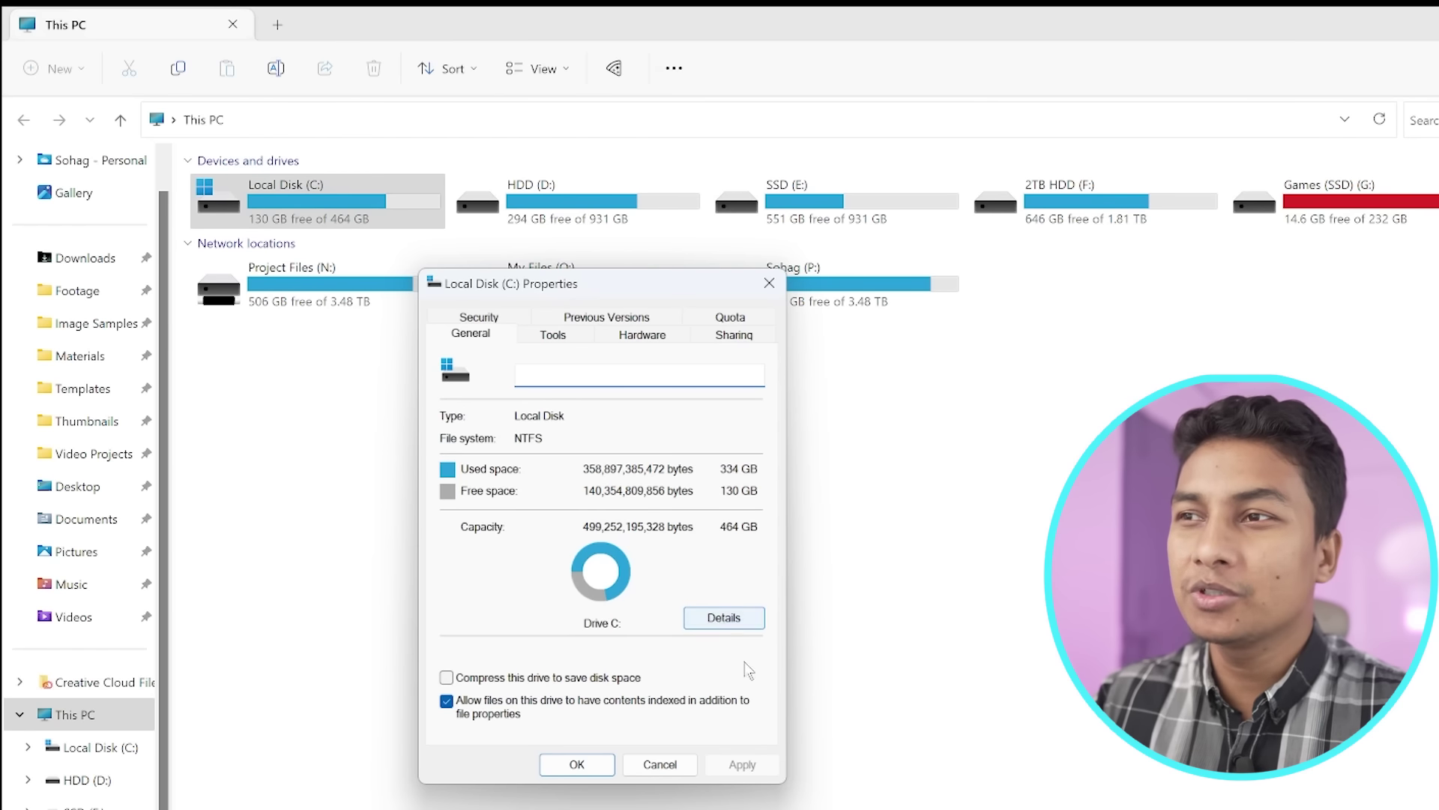
pyautogui.click(725, 619)
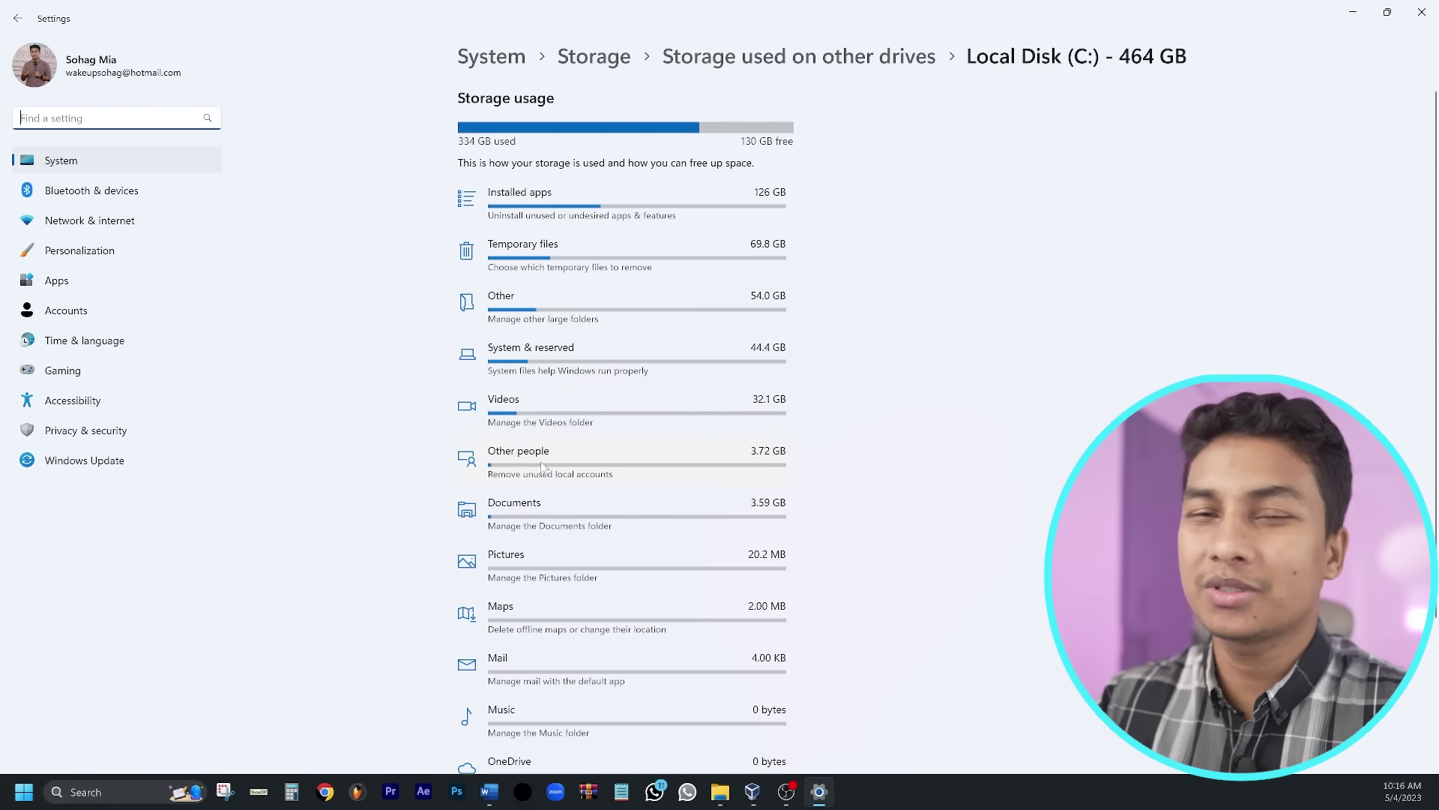
pyautogui.scroll(-3, 710, 372)
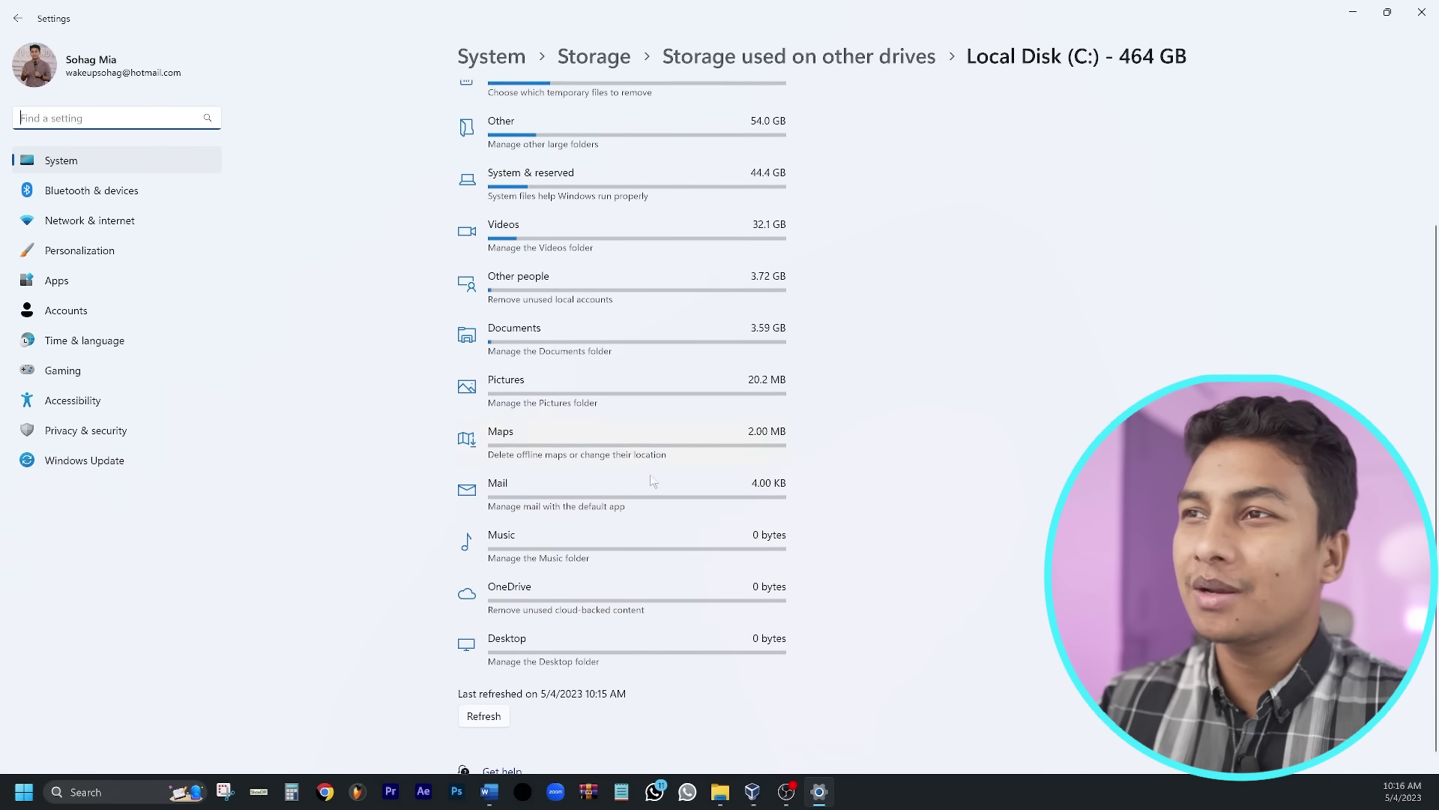
pyautogui.scroll(3, 649, 579)
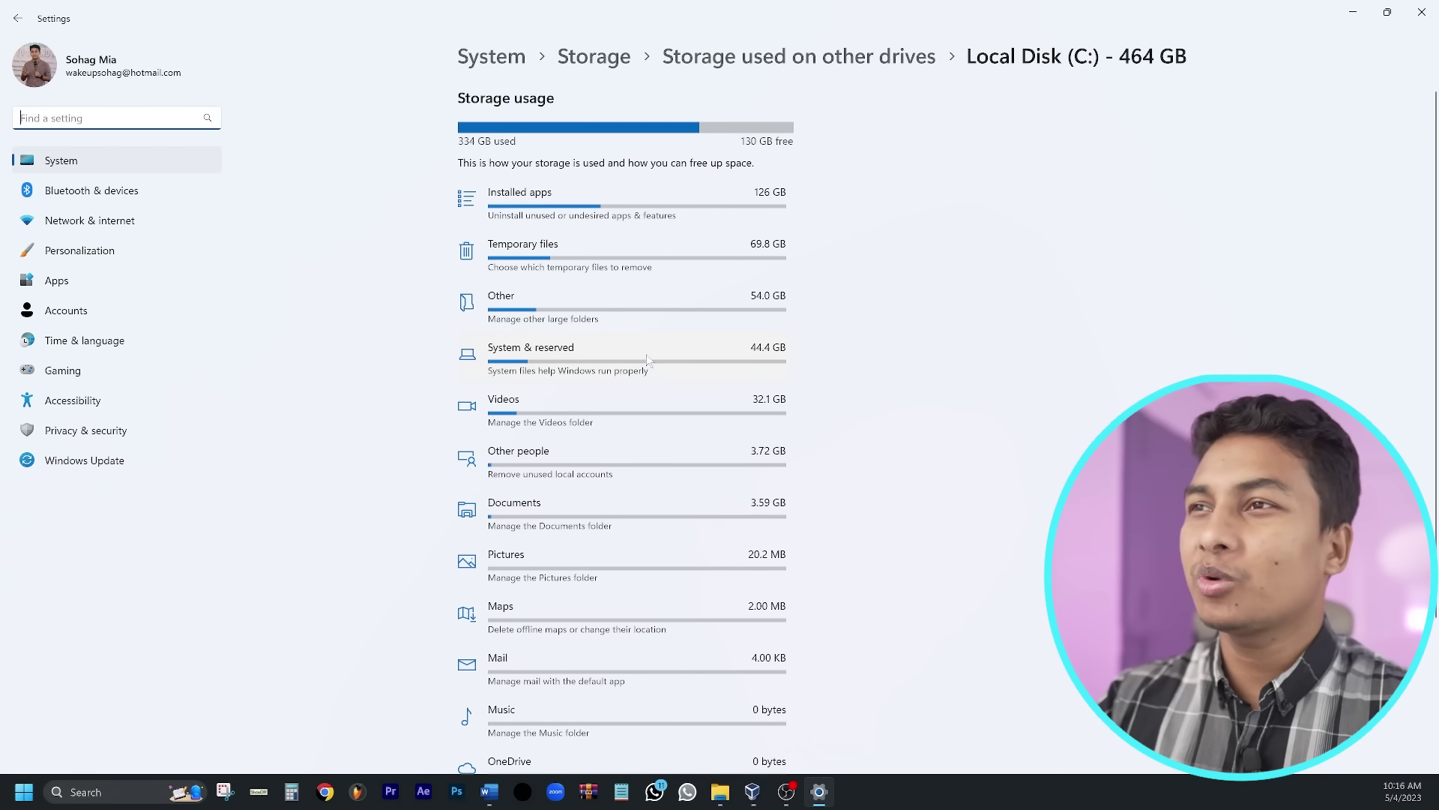
# Step: Open the Temporary files category of Local Disk (C:) and review which file types are selected for removal
pyautogui.click(548, 268)
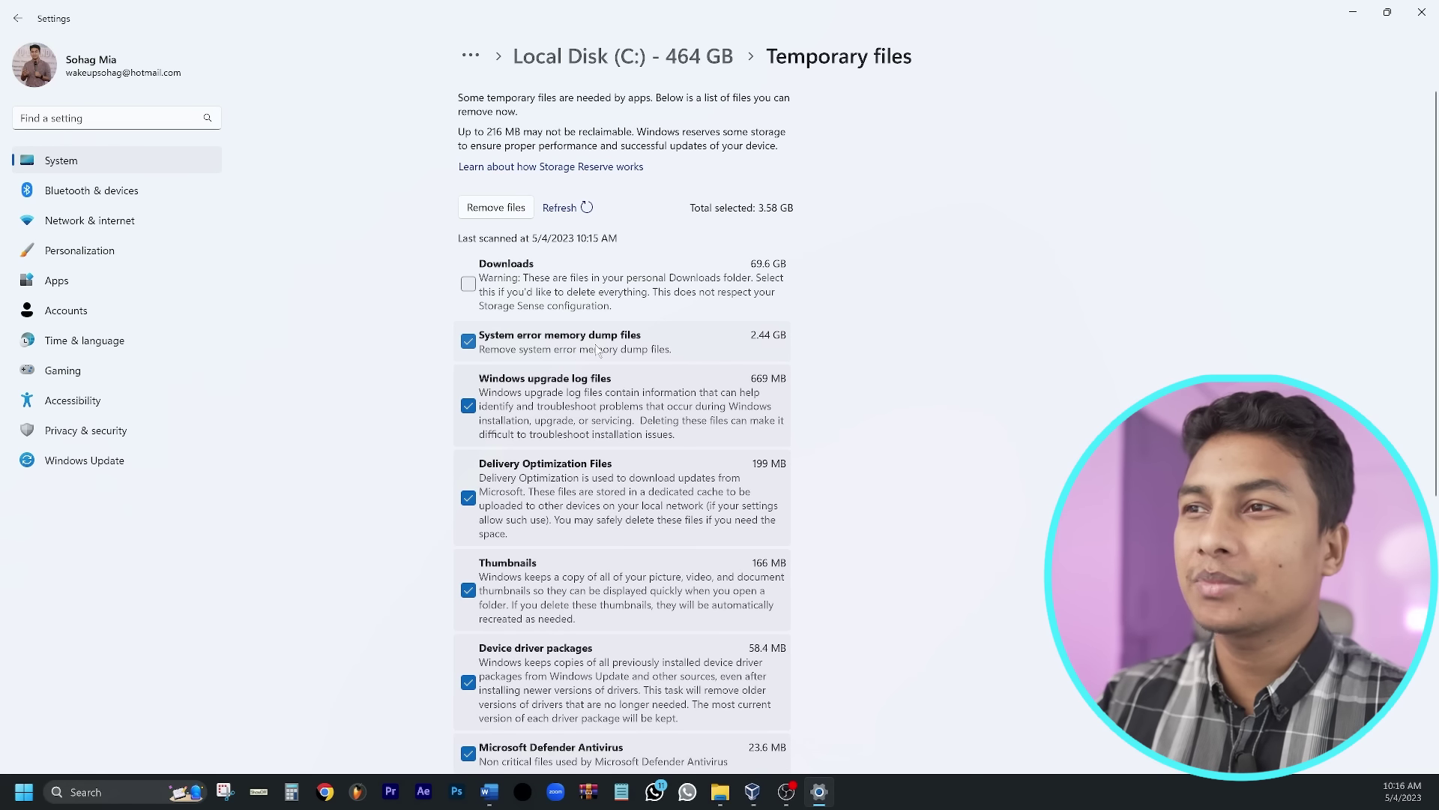
pyautogui.scroll(-5, 592, 393)
pyautogui.scroll(4, 550, 606)
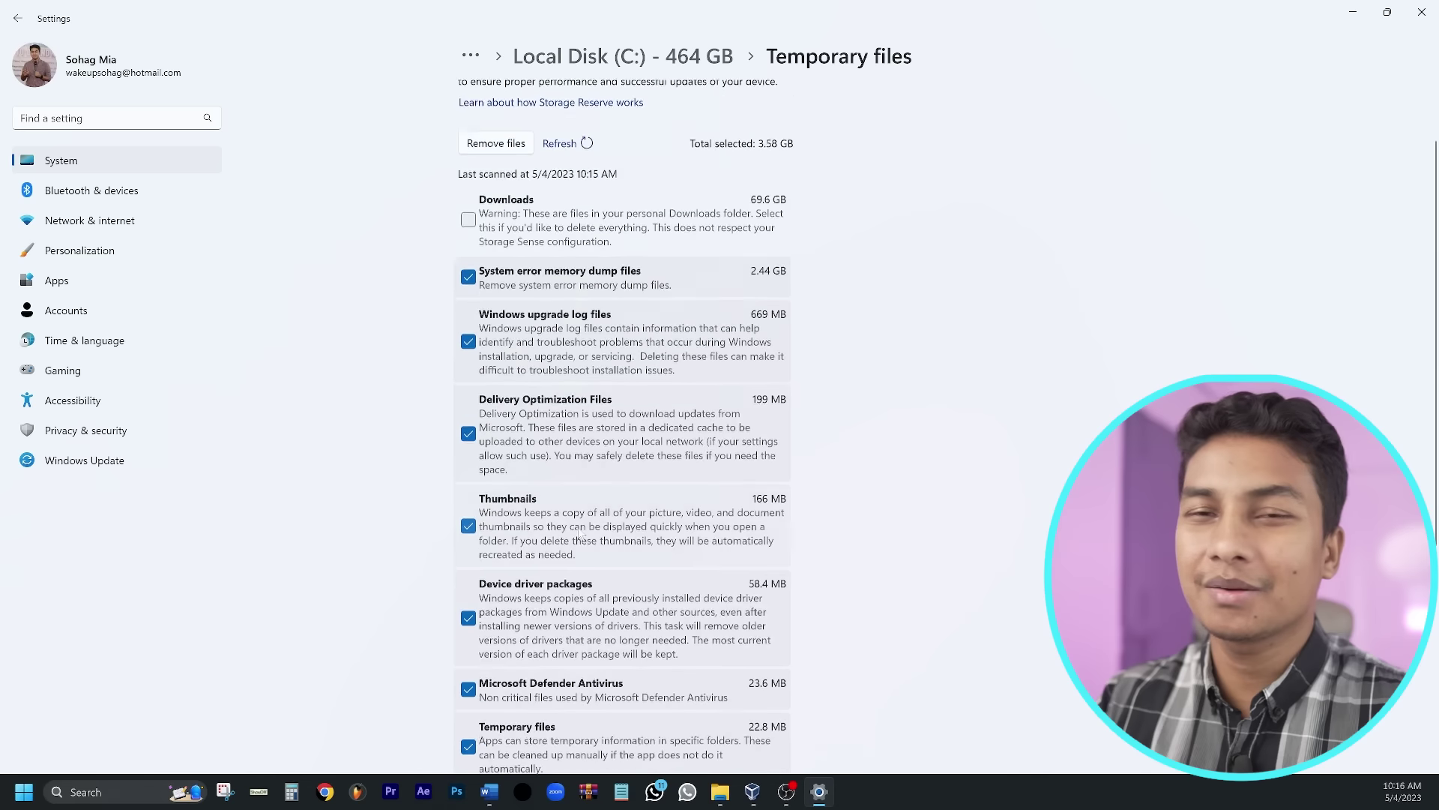
pyautogui.scroll(1, 581, 533)
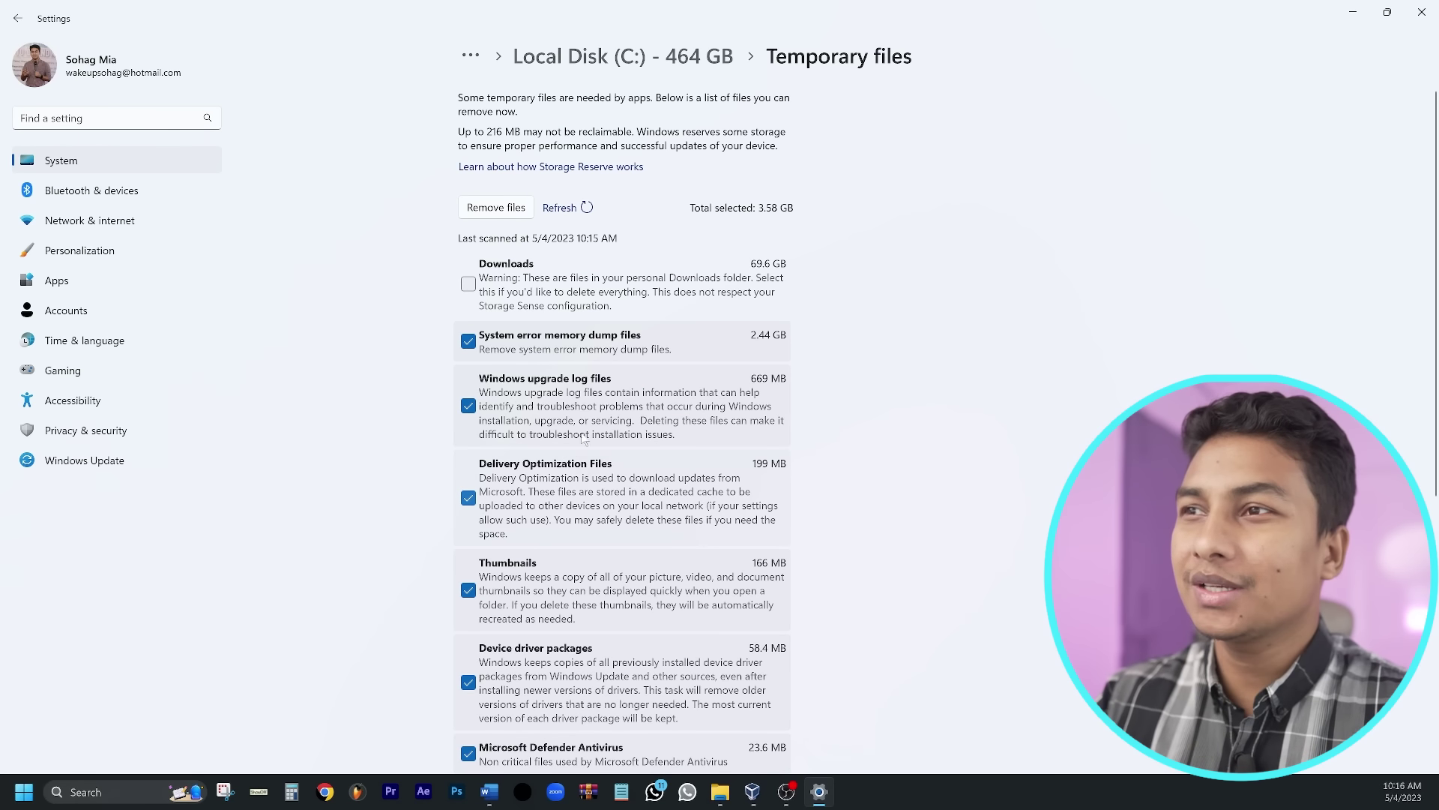
pyautogui.scroll(-6, 598, 573)
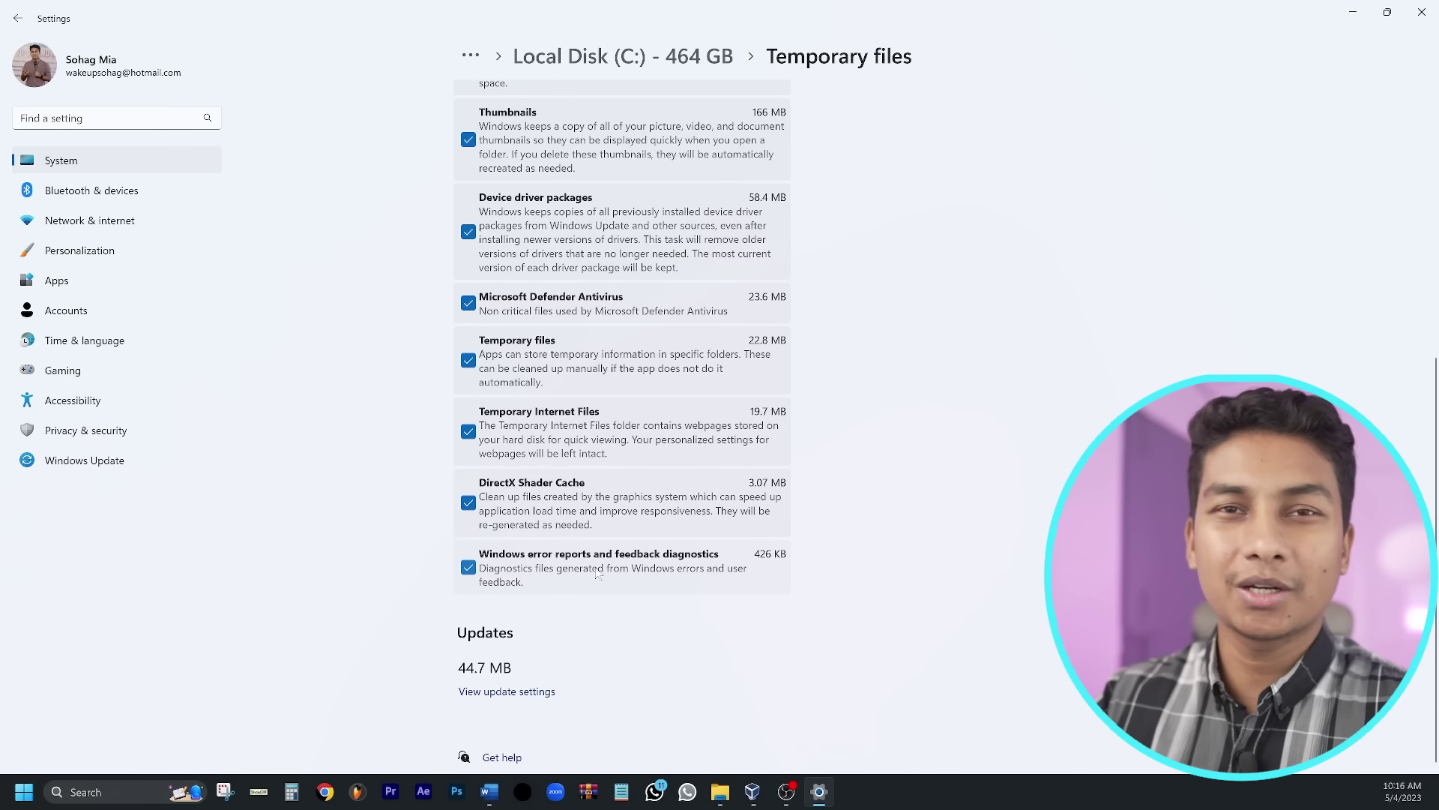
pyautogui.scroll(6, 578, 572)
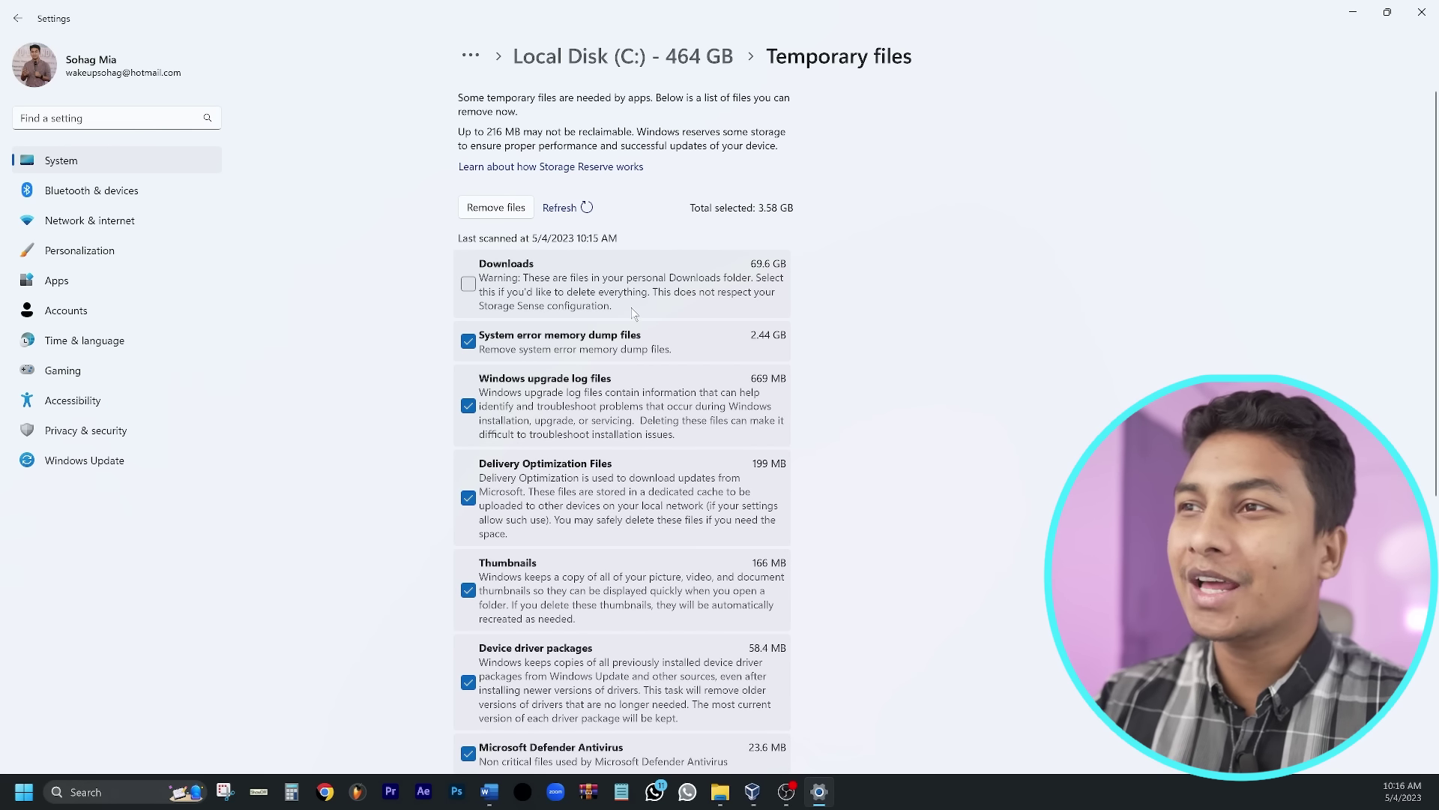
pyautogui.scroll(-3, 543, 454)
pyautogui.scroll(-3, 545, 455)
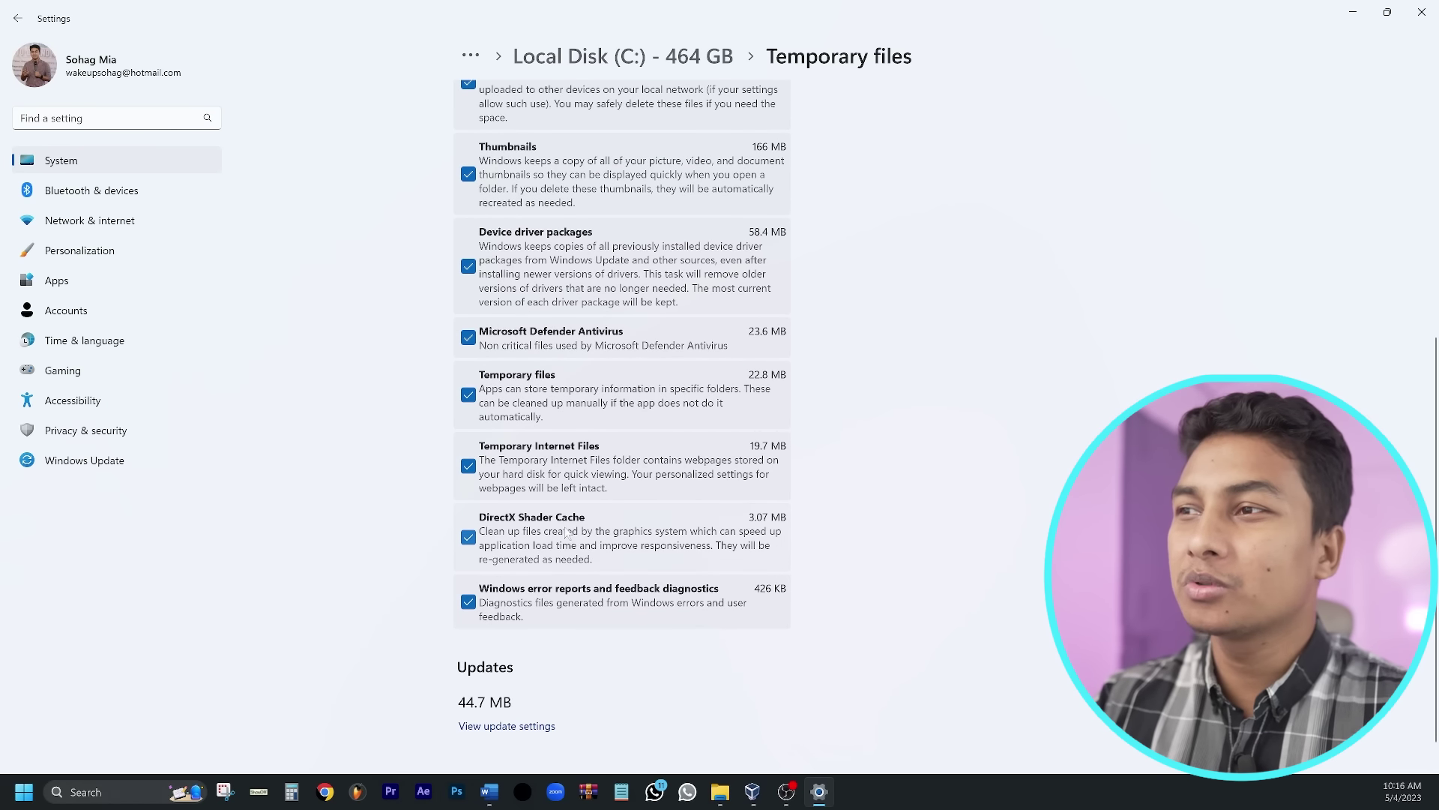
pyautogui.scroll(6, 622, 450)
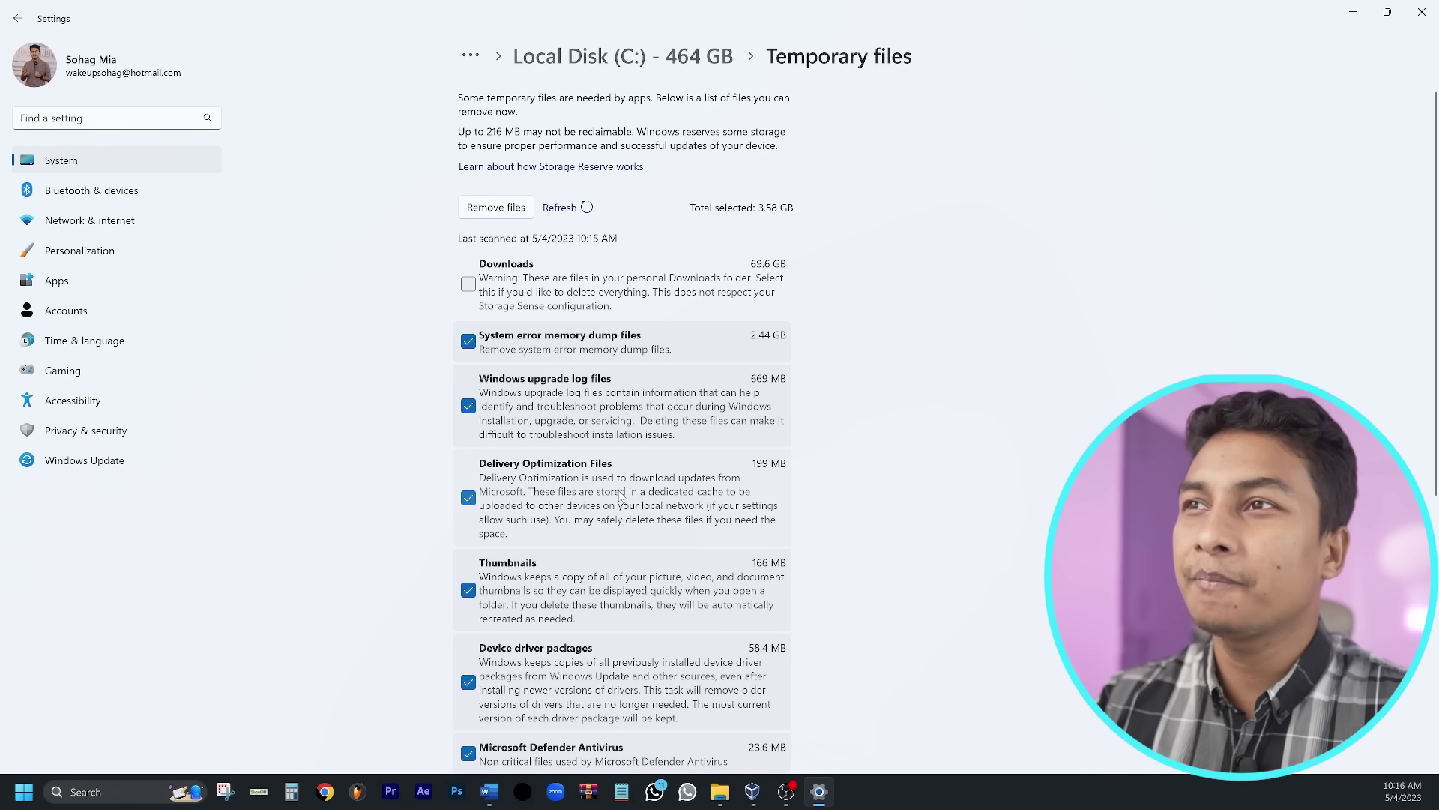
# Step: Remove the selected temporary files permanently, leaving the Downloads category out of the removal
pyautogui.click(483, 214)
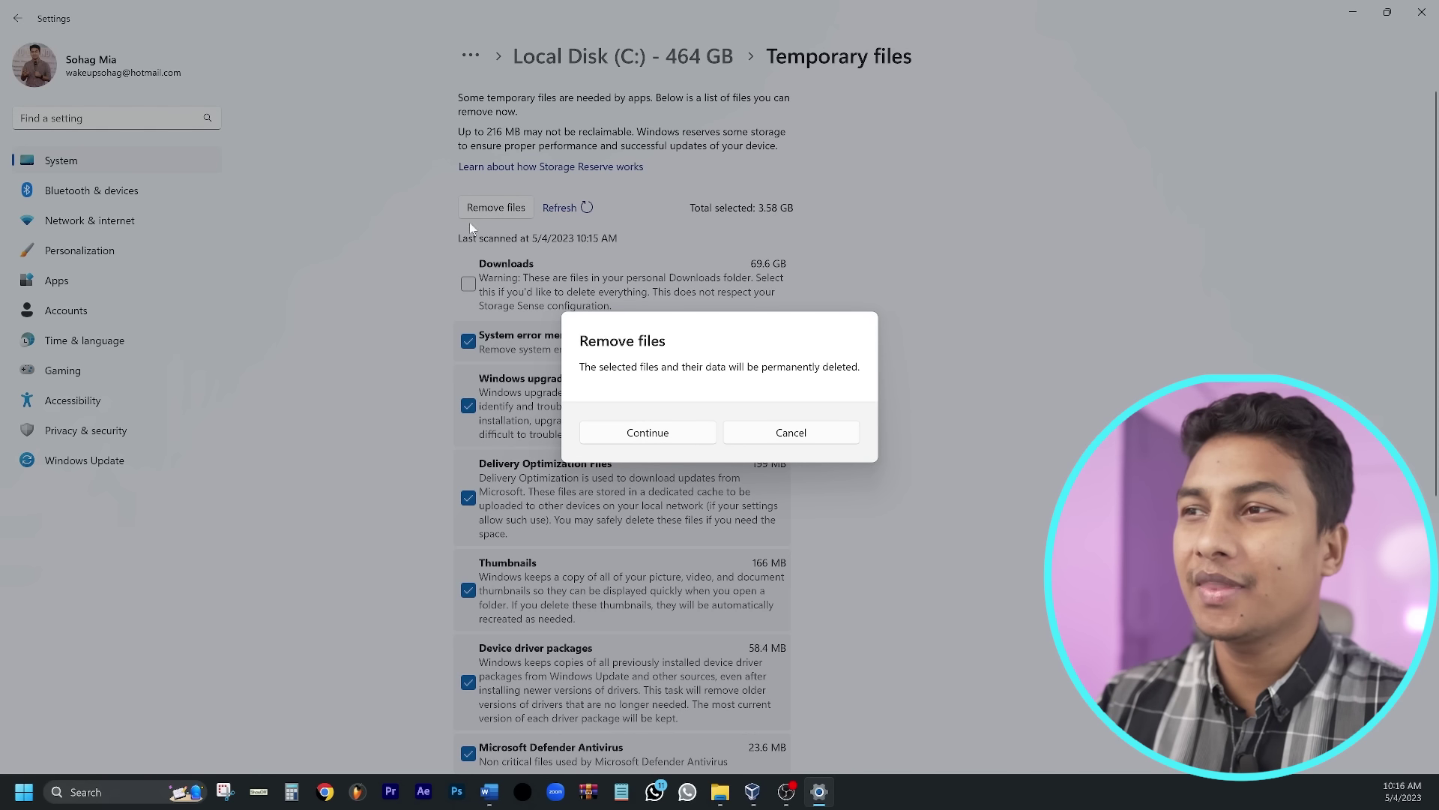
pyautogui.click(628, 435)
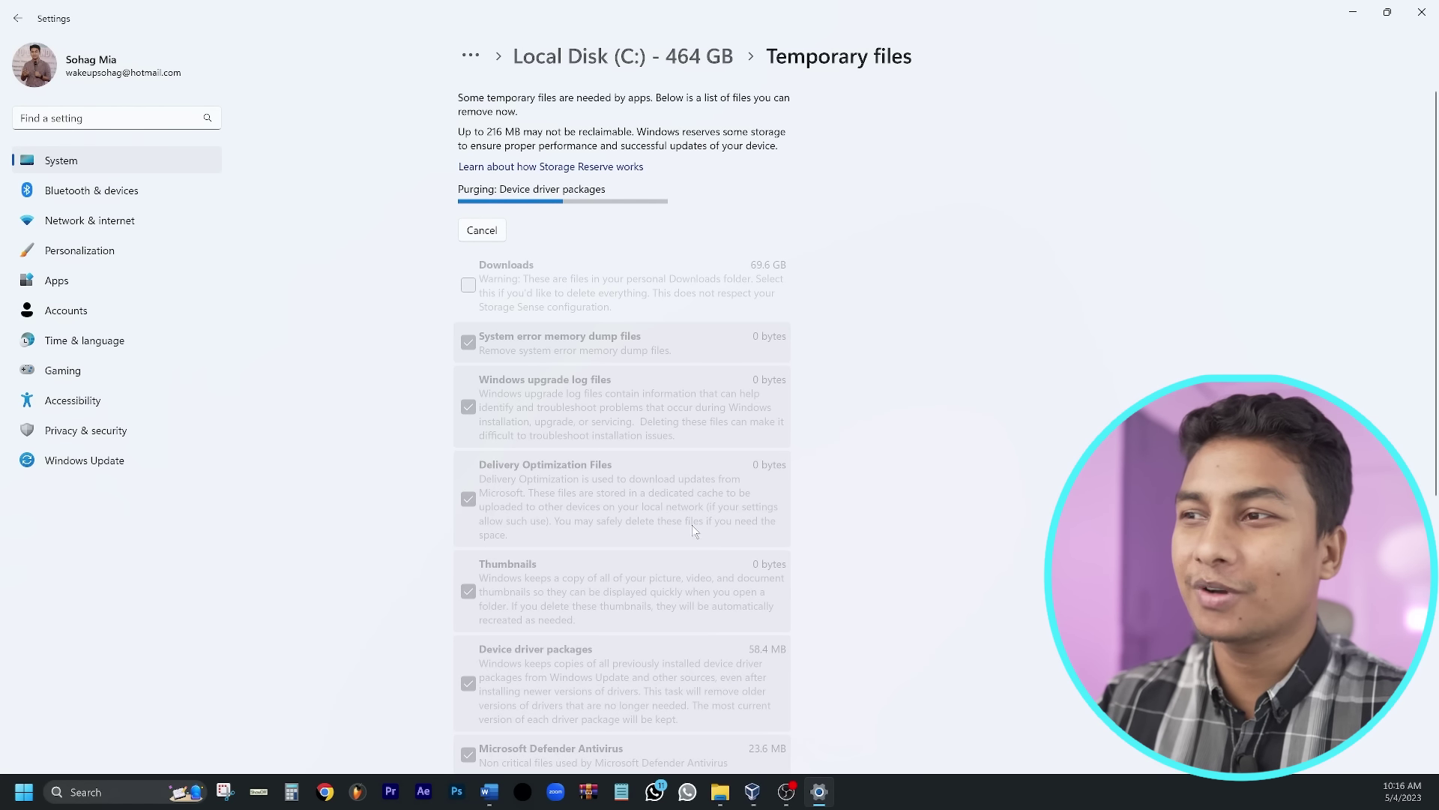
pyautogui.scroll(-3, 691, 525)
pyautogui.scroll(-2, 690, 537)
pyautogui.scroll(6, 678, 529)
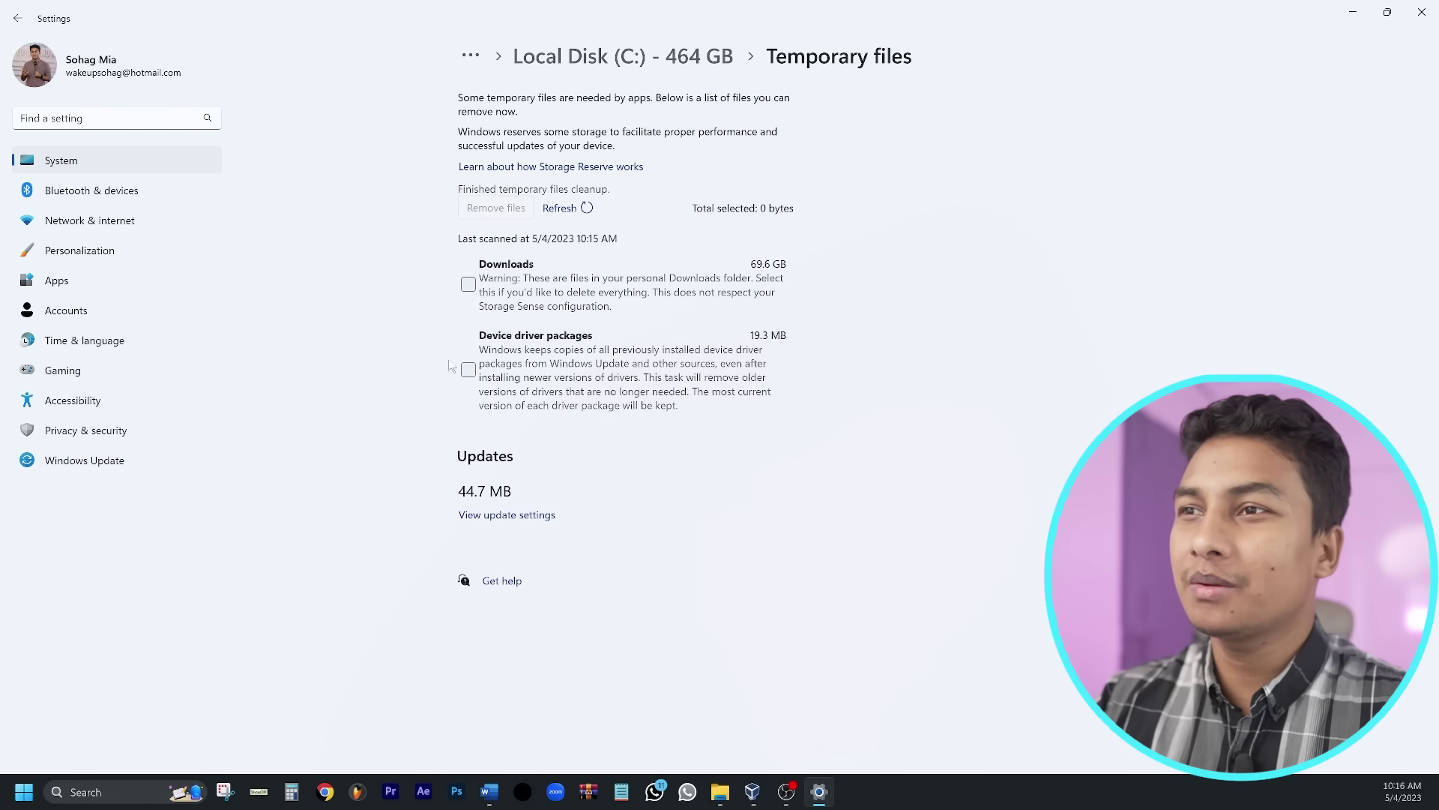
# Step: Return to the drive's storage usage, inspect the Videos folder contents, and close the folder window
pyautogui.hotkey('alt', 'Left')
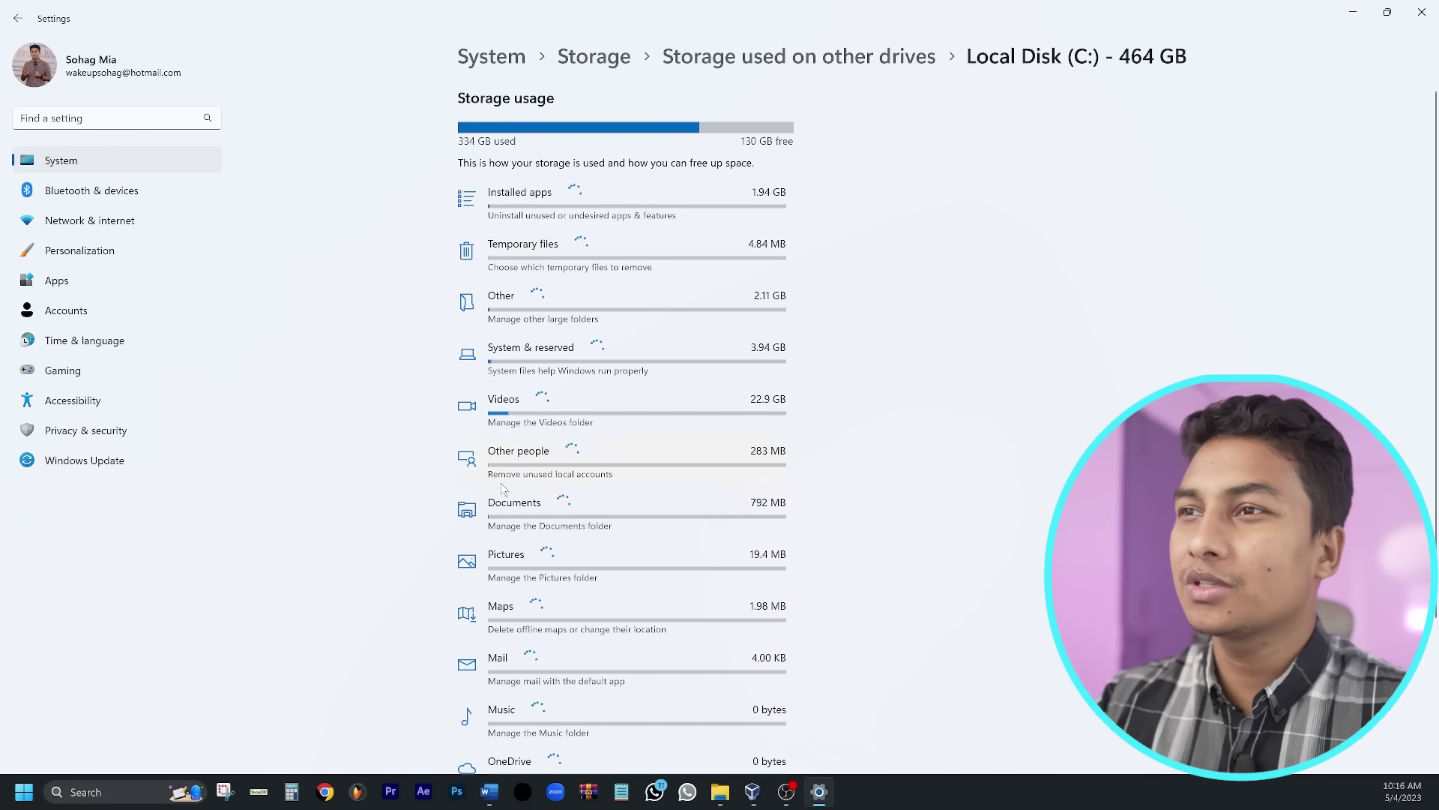
pyautogui.click(523, 422)
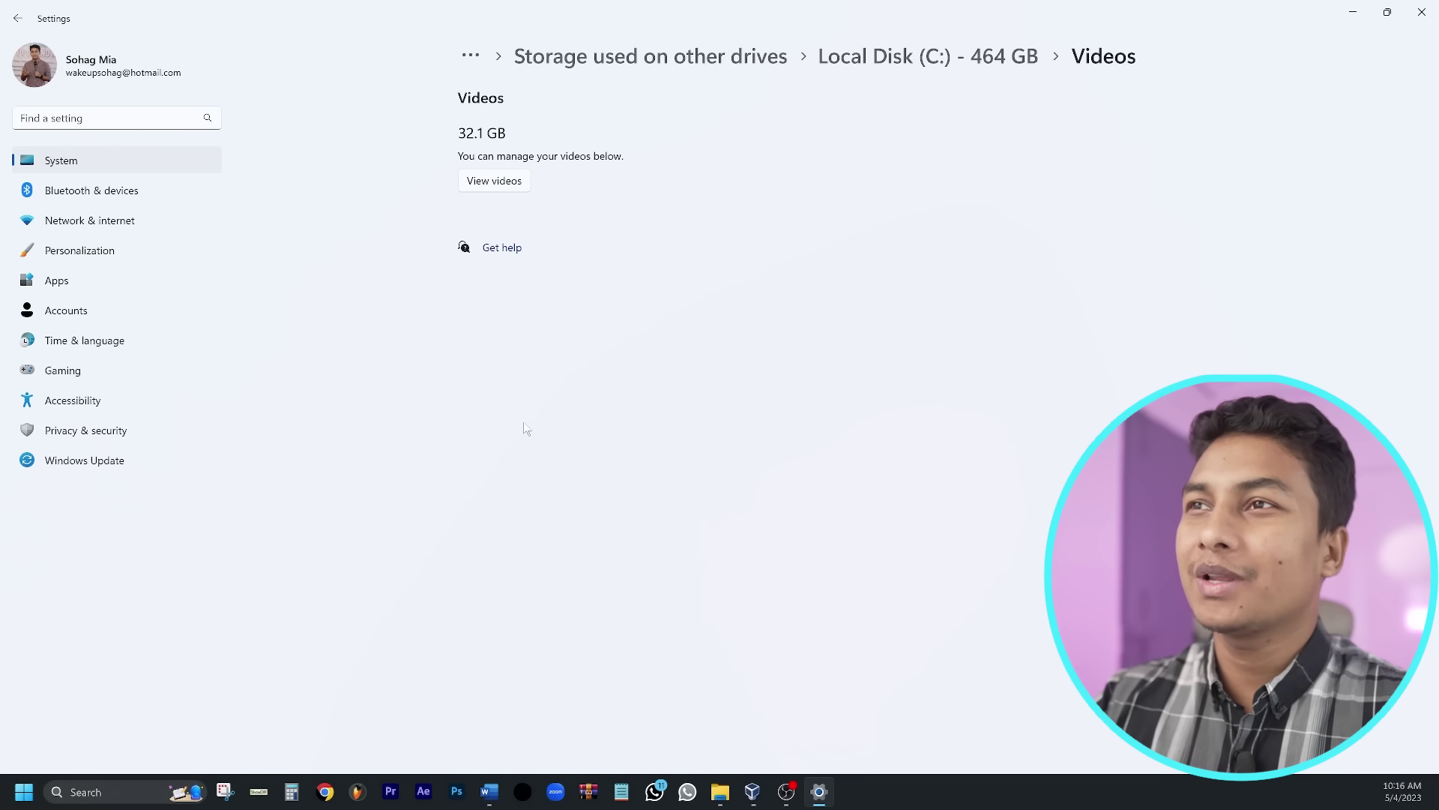
pyautogui.click(486, 186)
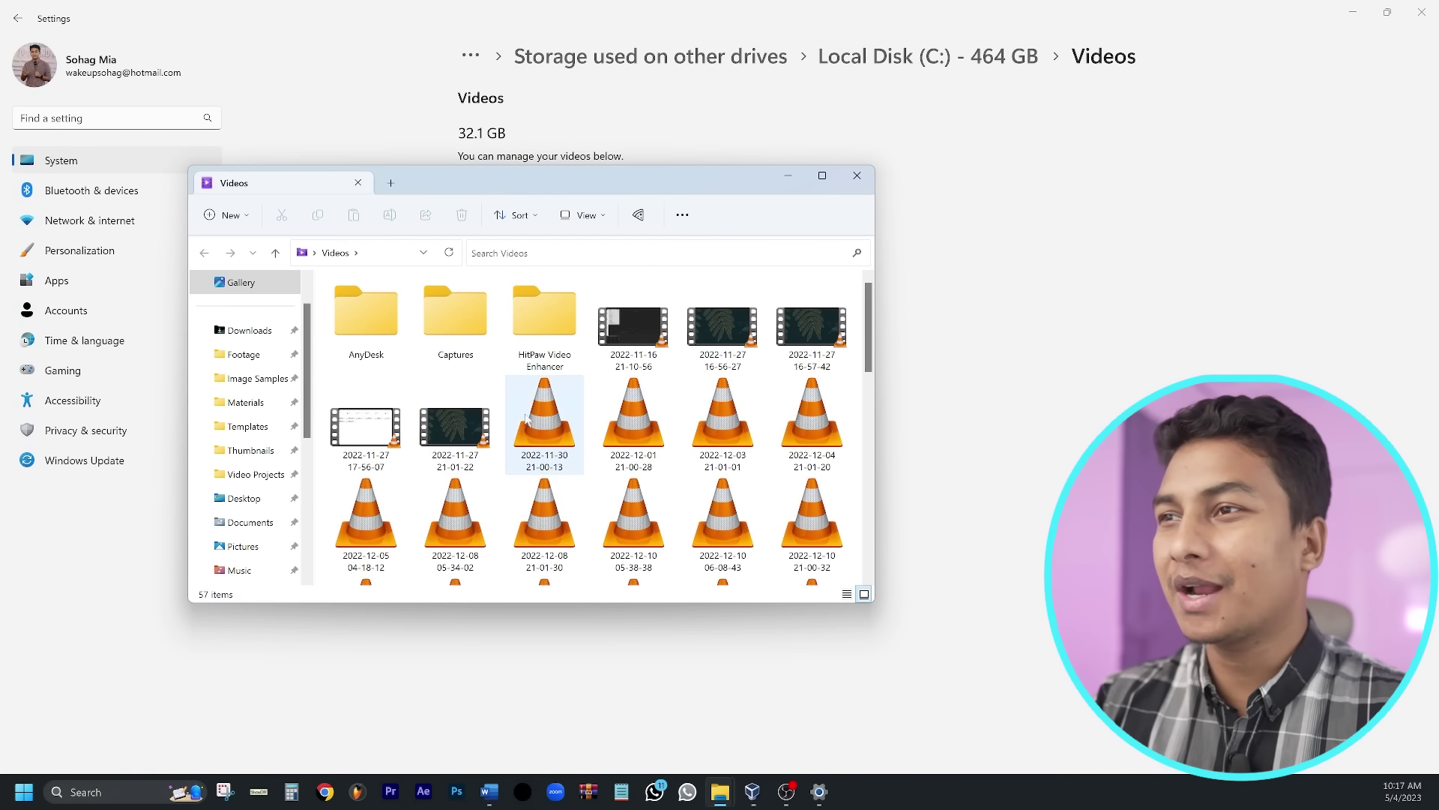
pyautogui.scroll(-5, 582, 458)
pyautogui.scroll(5, 600, 450)
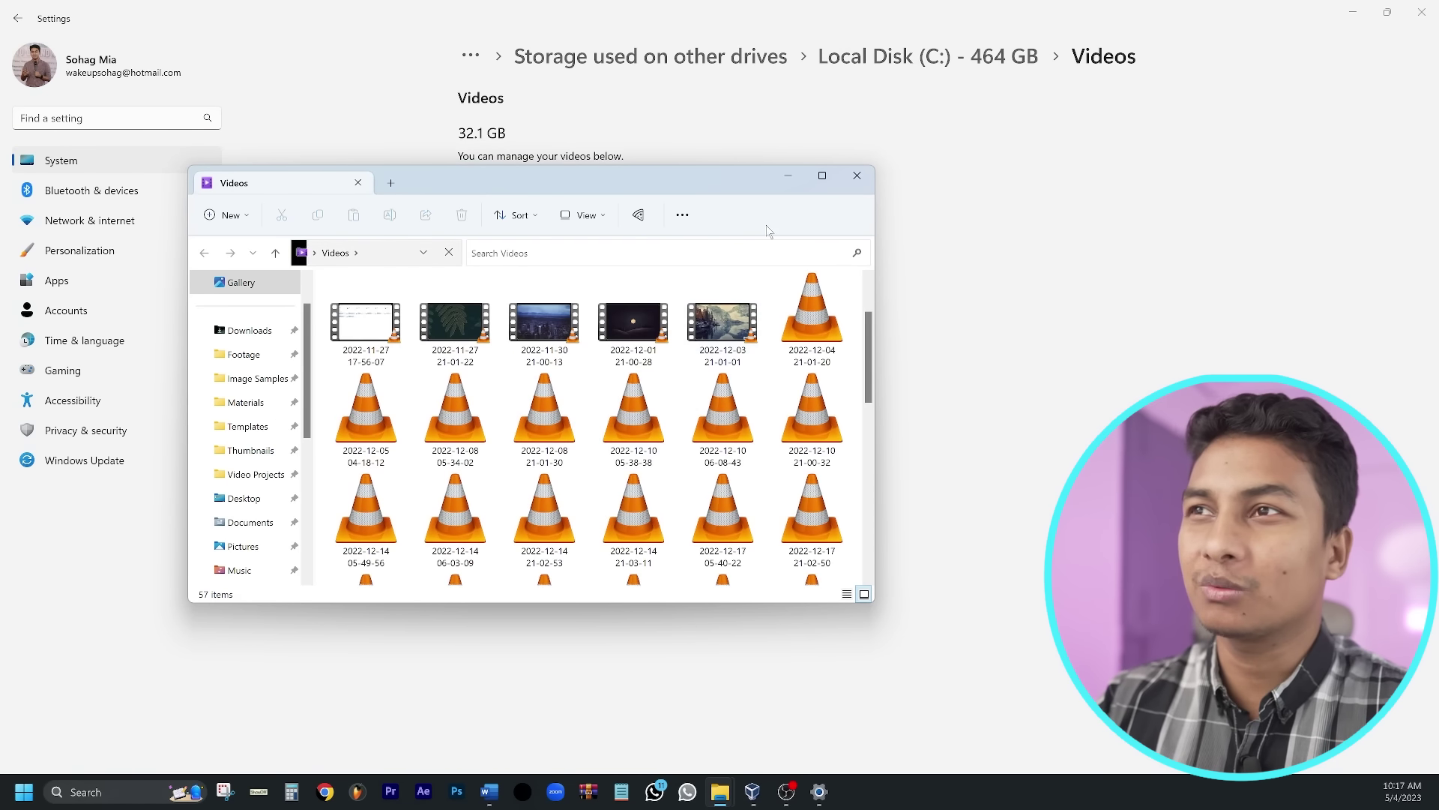
pyautogui.click(857, 177)
pyautogui.hotkey('alt', 'Left')
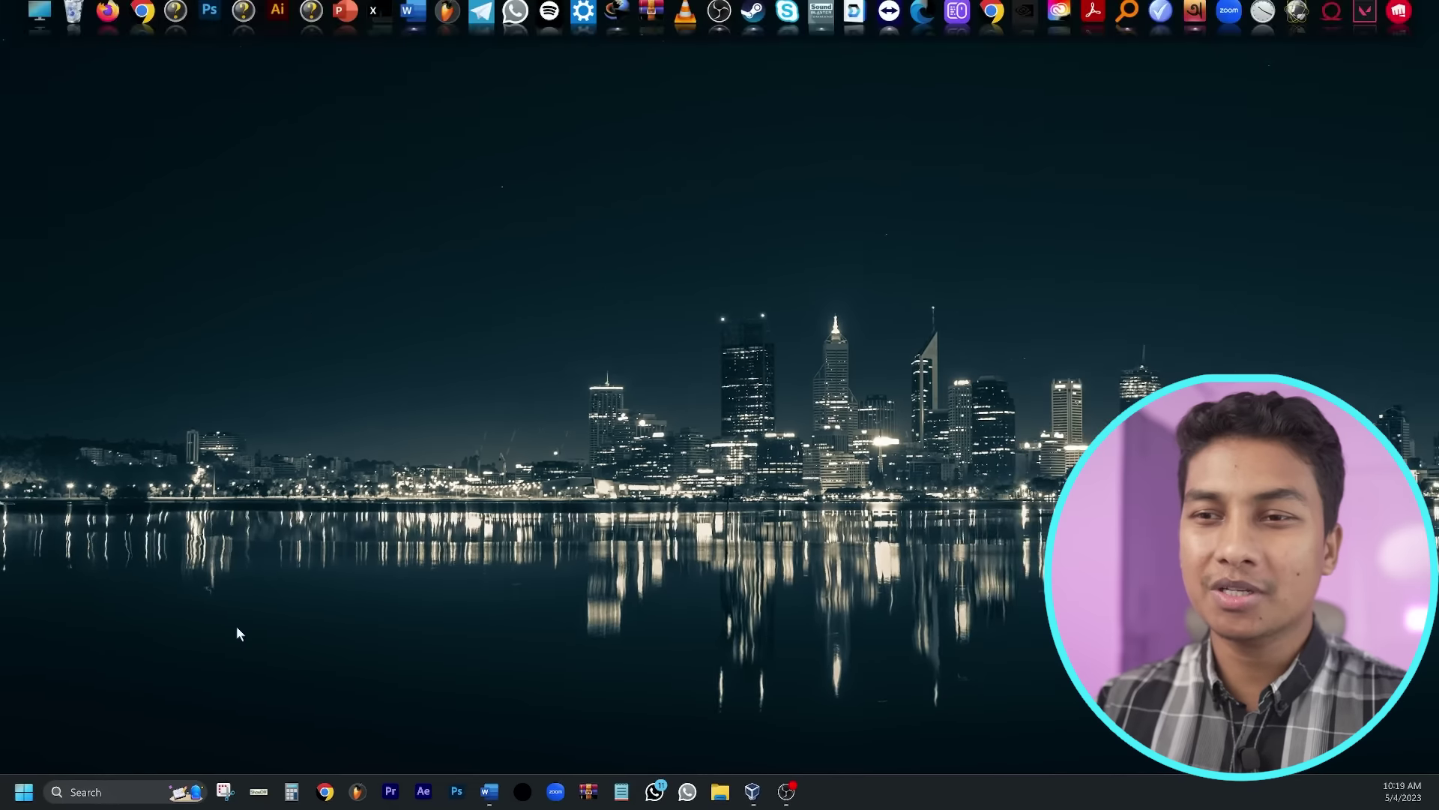
# Step: Launch Disk Cleanup for the (C:) drive and review the list of files to delete
pyautogui.press('super')
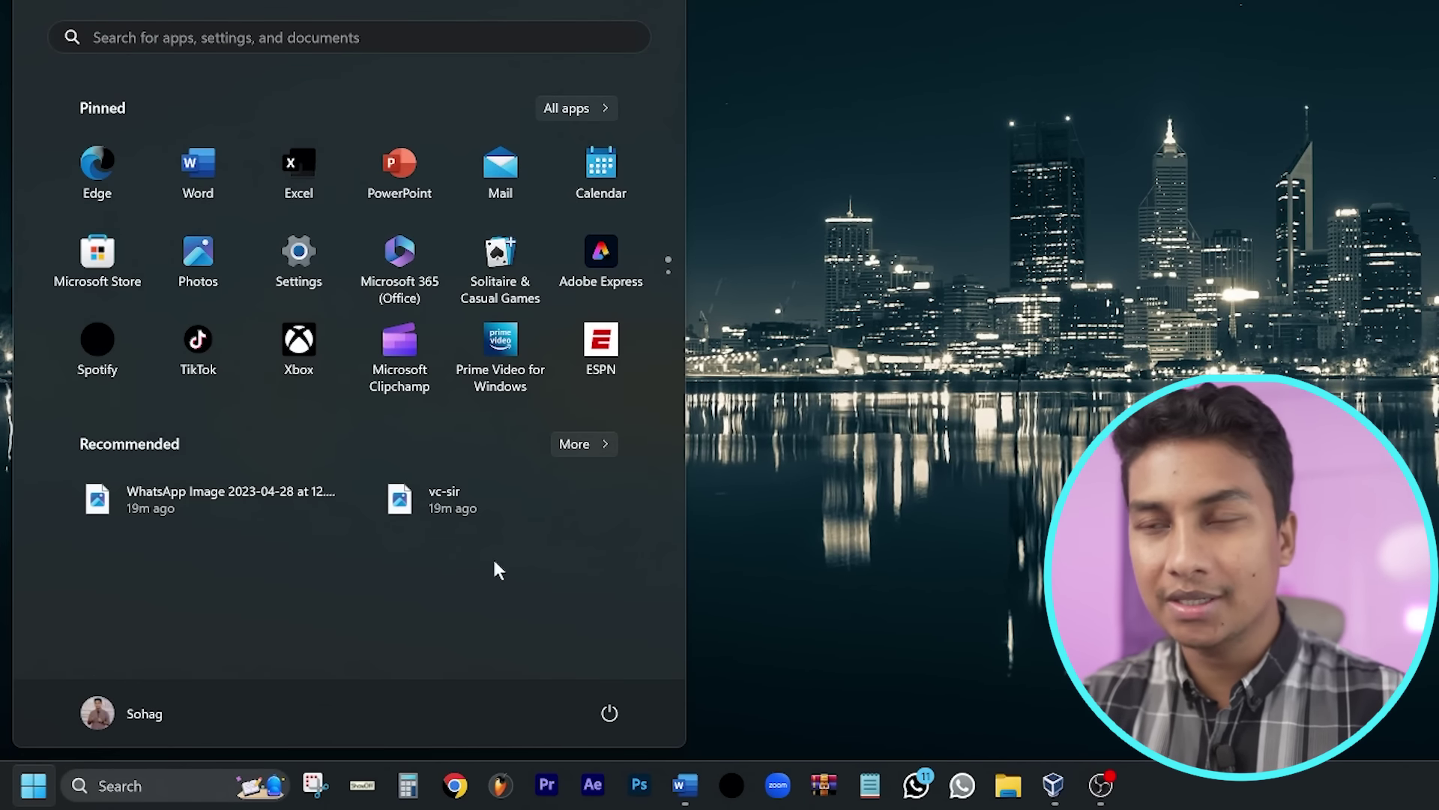
pyautogui.write('disk cleanup')
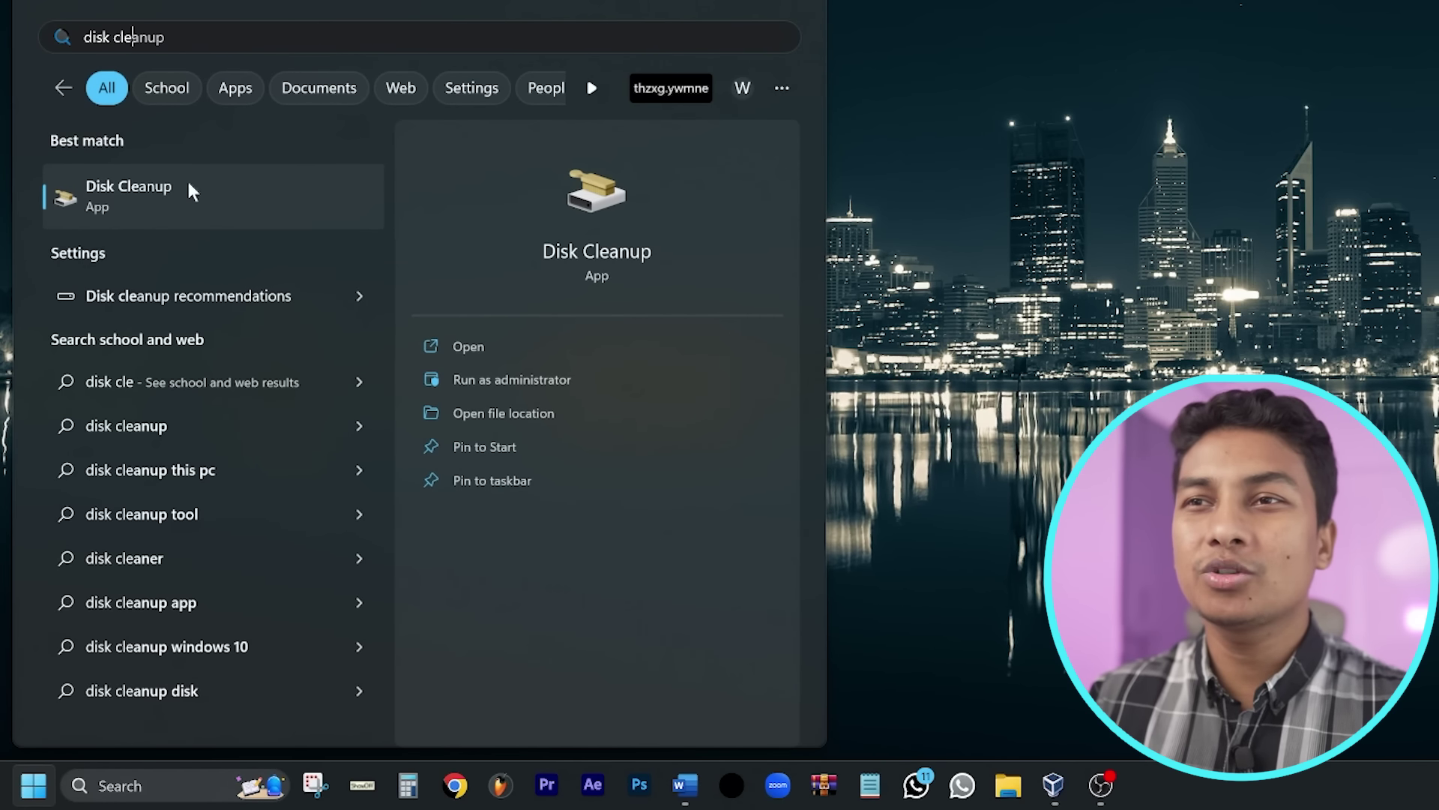
pyautogui.click(113, 194)
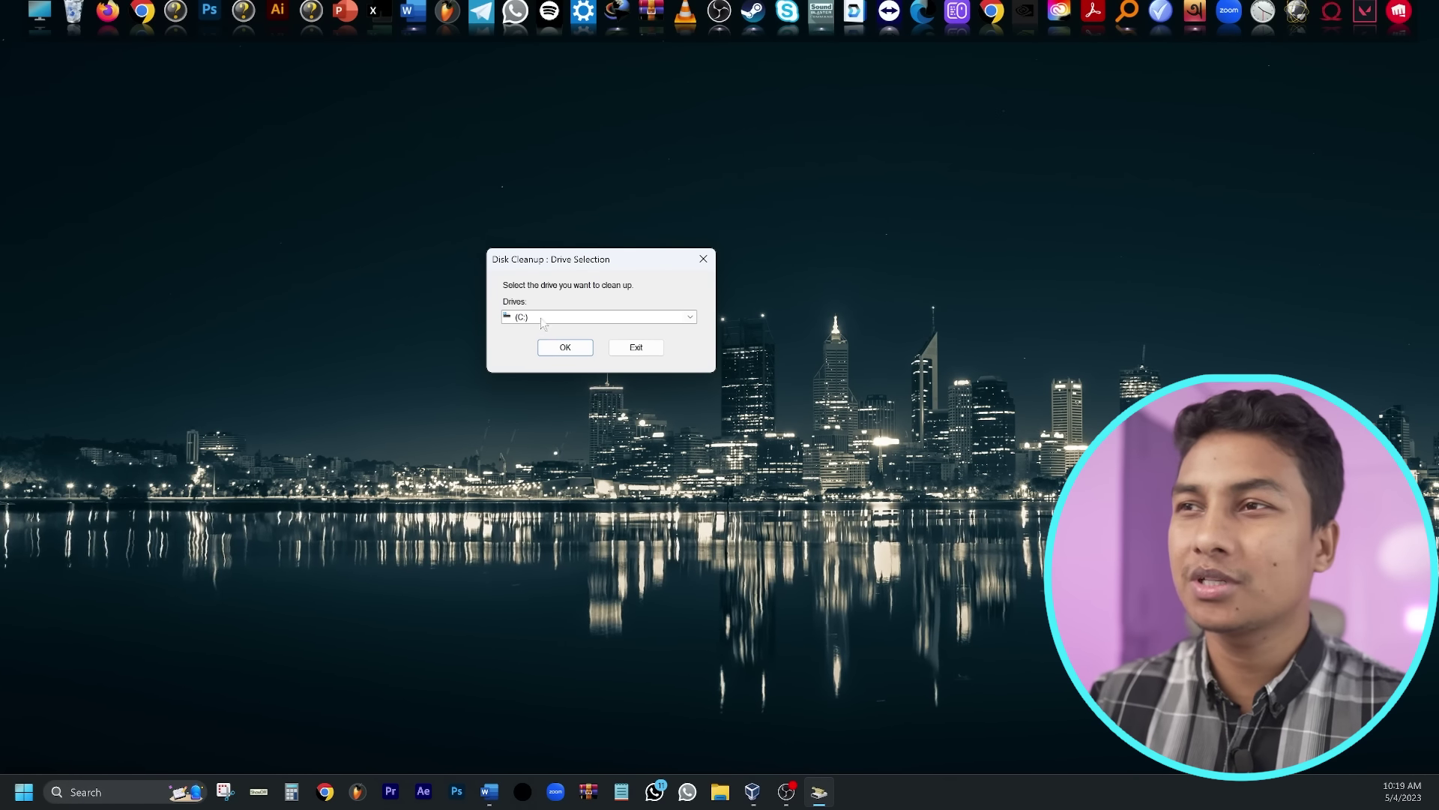
pyautogui.click(564, 346)
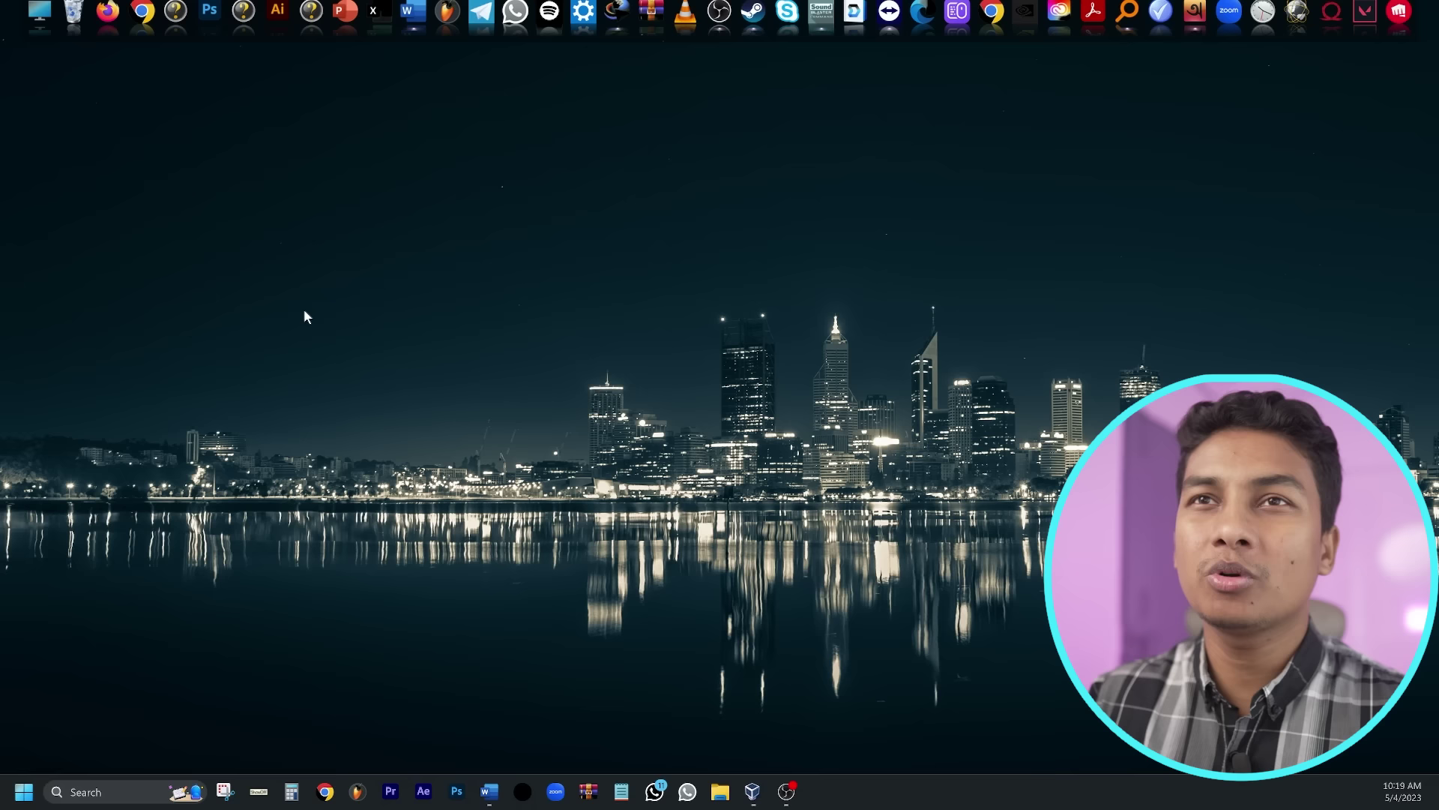
pyautogui.moveTo(658, 228); pyautogui.dragTo(492, 194)
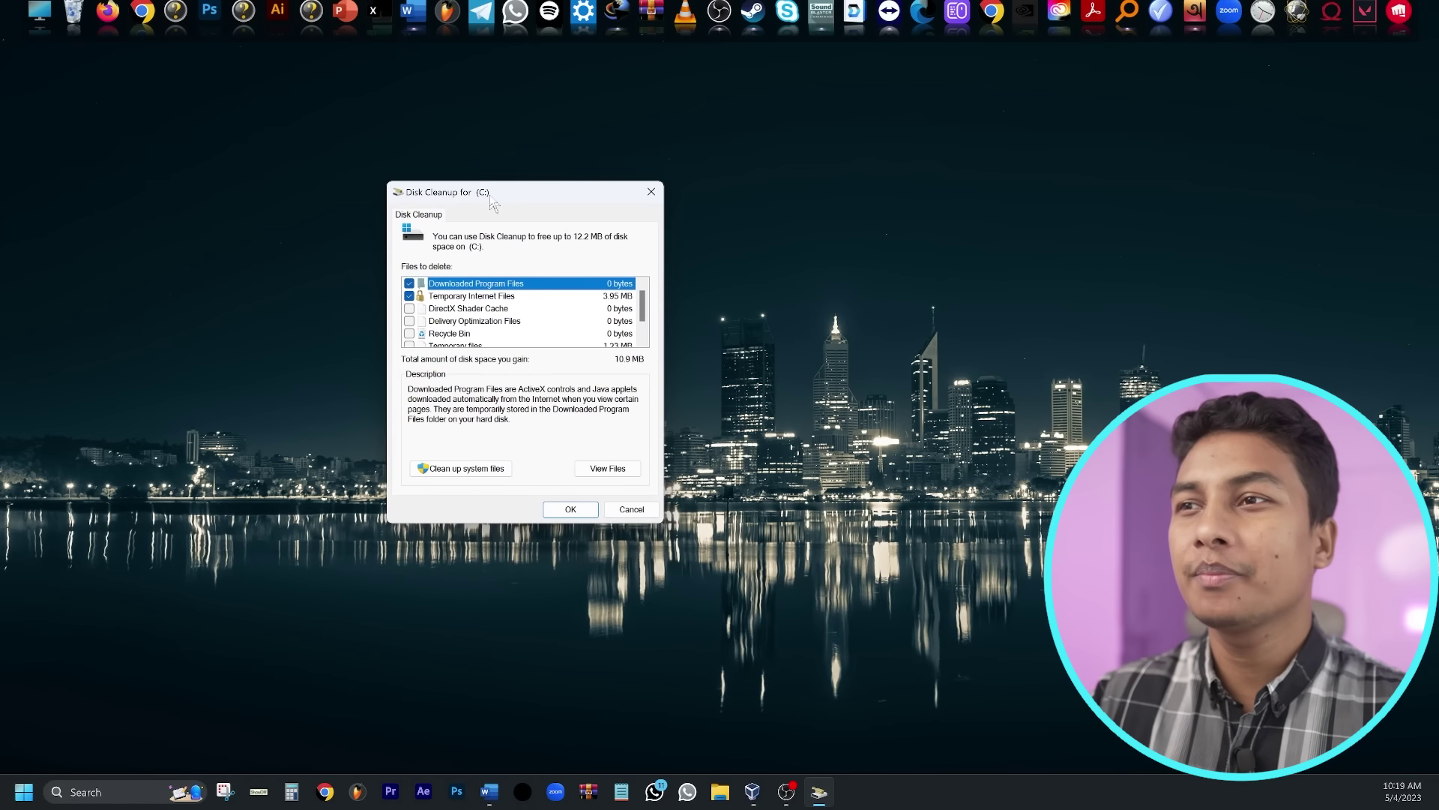
pyautogui.scroll(-2, 517, 315)
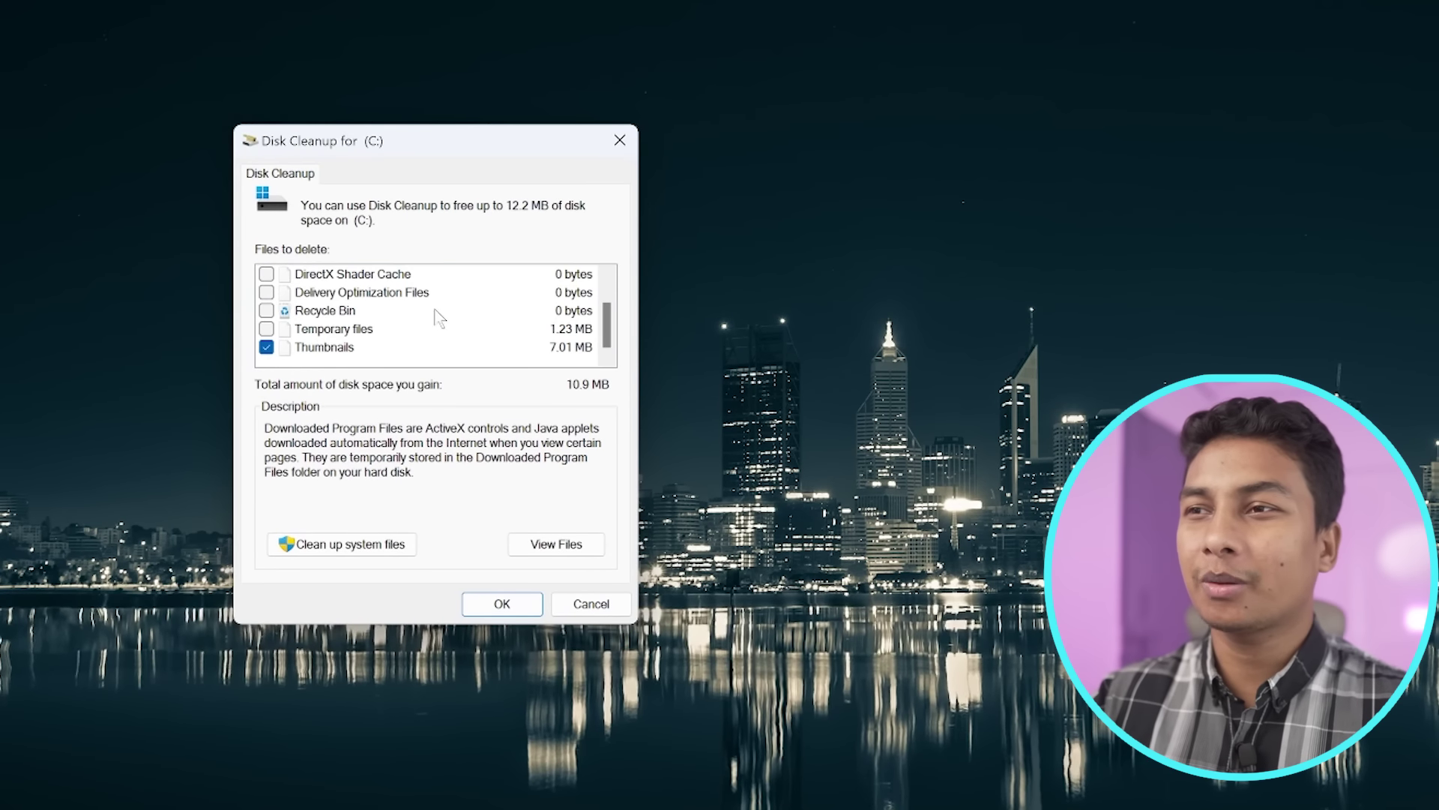
pyautogui.scroll(2, 437, 313)
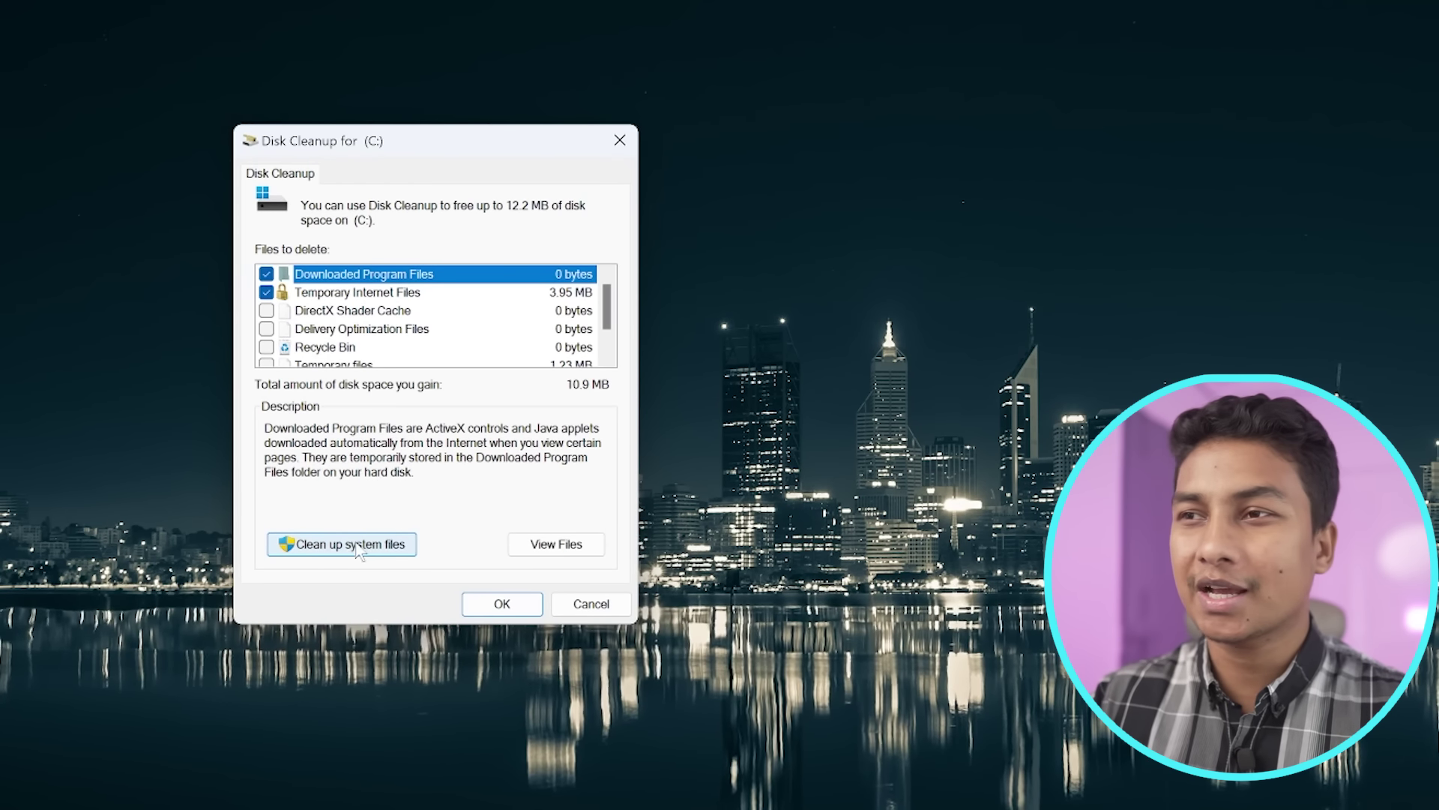
# Step: Extend the cleanup to system files and rescan the (C:) drive
pyautogui.click(333, 545)
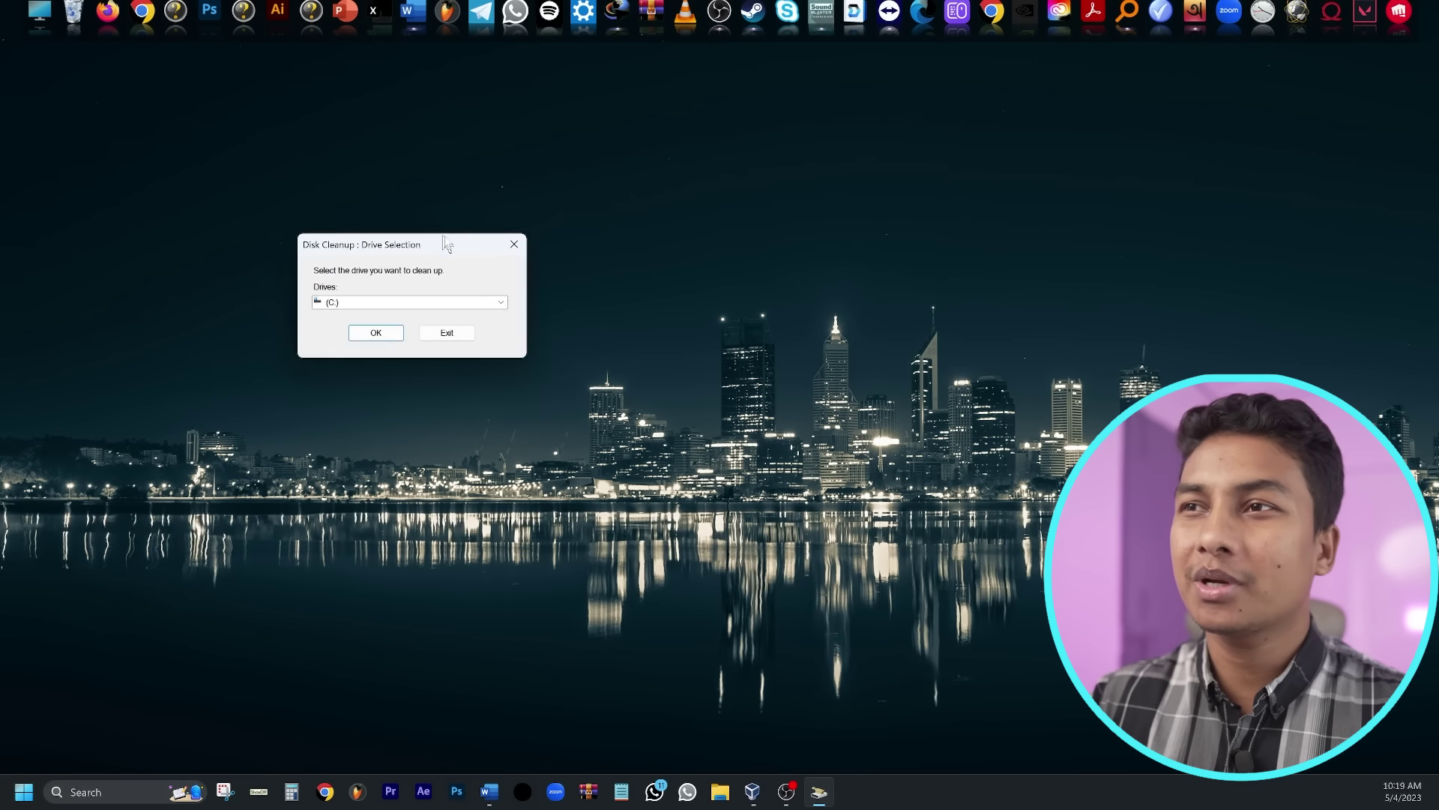
pyautogui.click(497, 349)
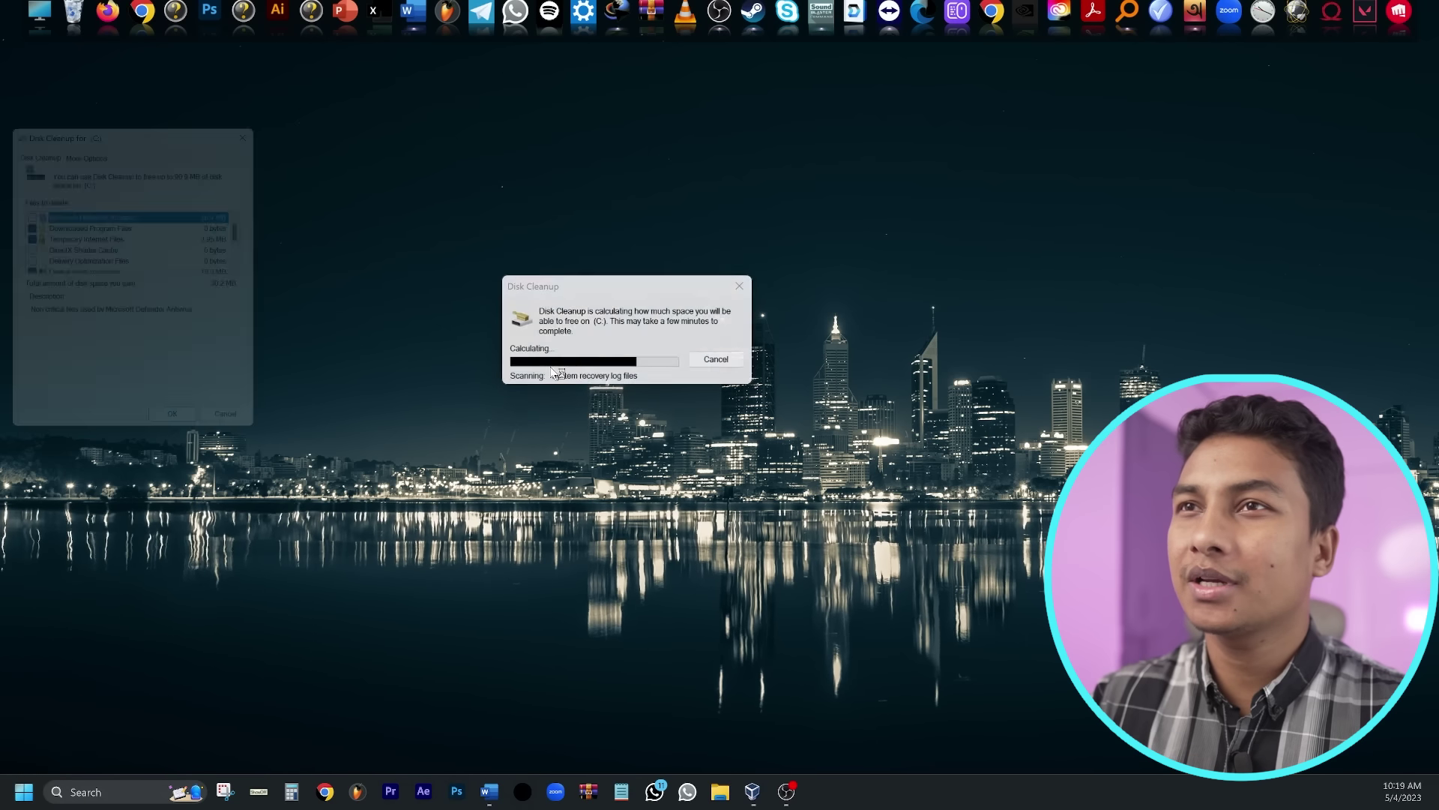
pyautogui.moveTo(141, 143); pyautogui.dragTo(642, 257)
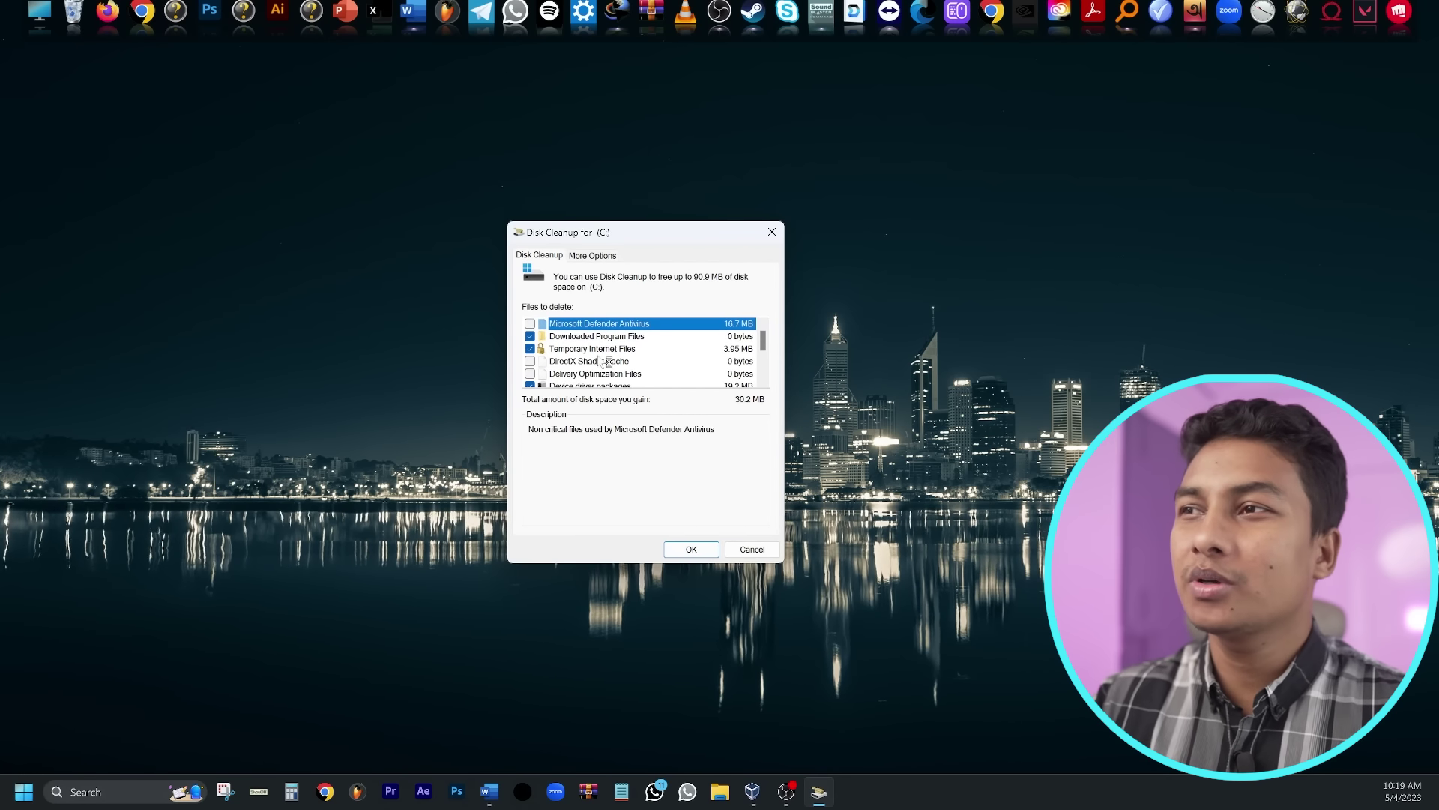
# Step: Review the system file categories offered for cleanup and exclude Downloaded Program Files from deletion
pyautogui.scroll(-2, 615, 381)
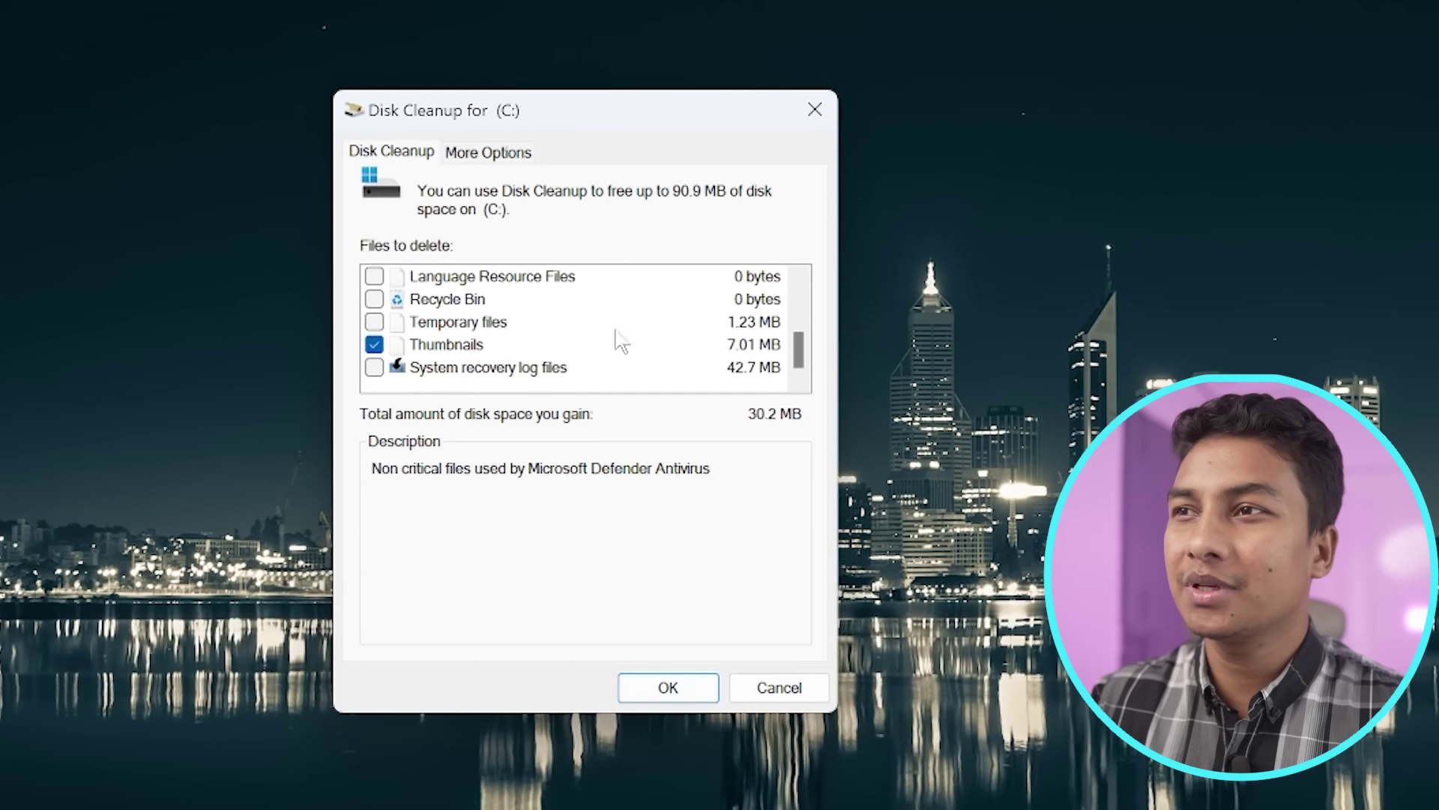
pyautogui.scroll(1, 469, 346)
pyautogui.scroll(1, 465, 346)
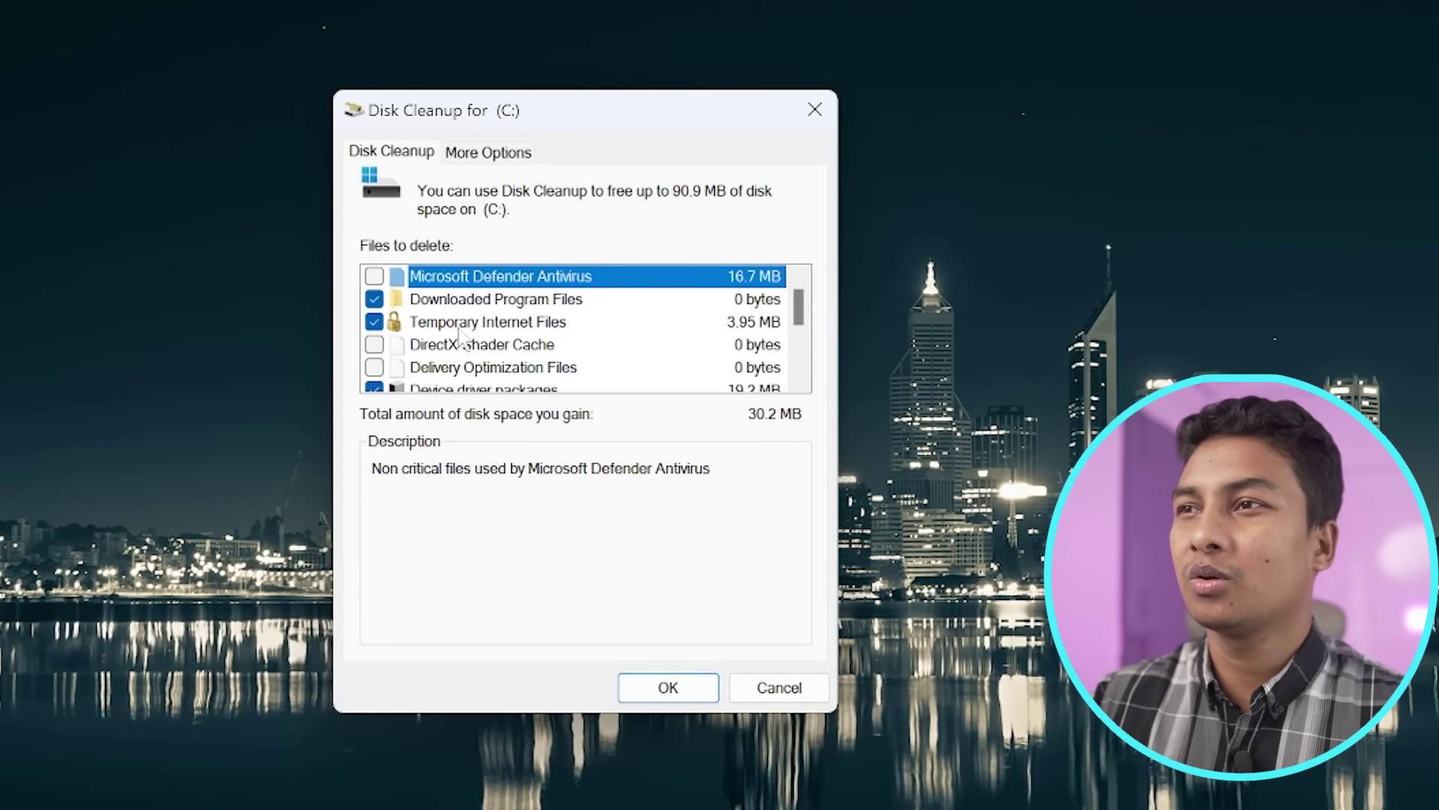
pyautogui.click(374, 298)
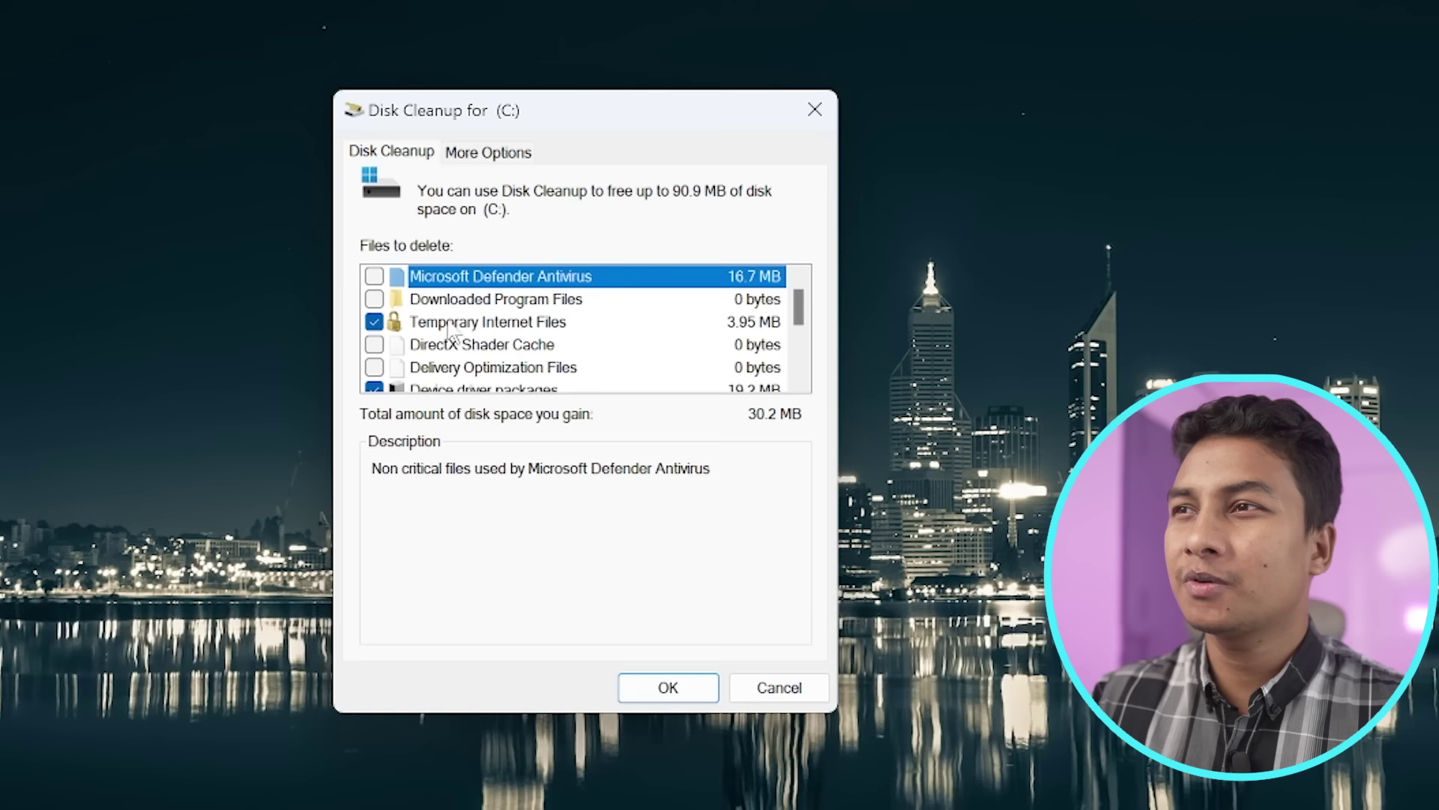
# Step: Mark Microsoft Defender Antivirus, DirectX Shader Cache and Delivery Optimization Files for deletion
pyautogui.click(374, 276)
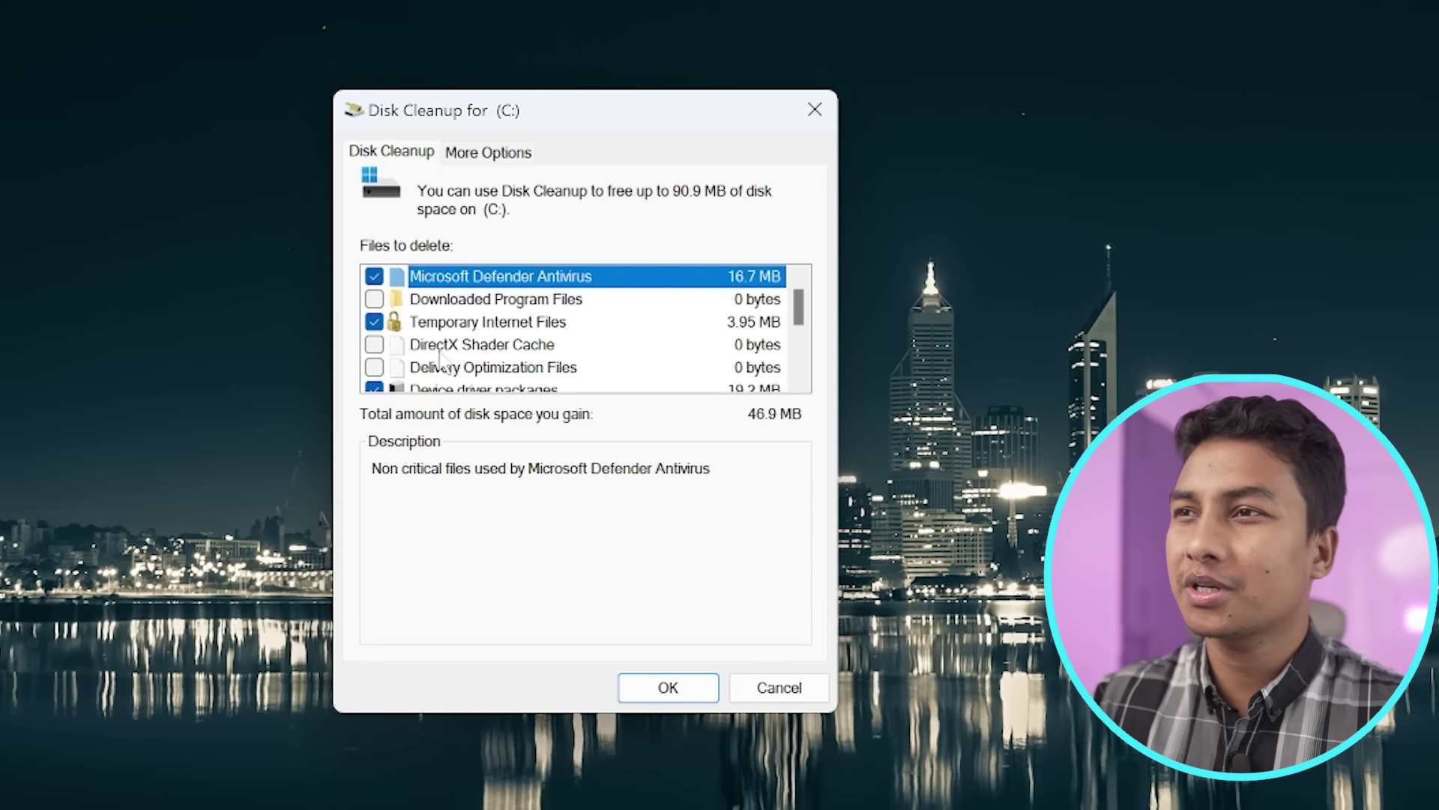
pyautogui.click(374, 345)
pyautogui.click(374, 367)
pyautogui.moveTo(798, 304); pyautogui.dragTo(798, 326)
pyautogui.click(374, 367)
# Step: Include Temporary files and System recovery log files in the categories selected for cleanup
pyautogui.moveTo(799, 334); pyautogui.dragTo(801, 348)
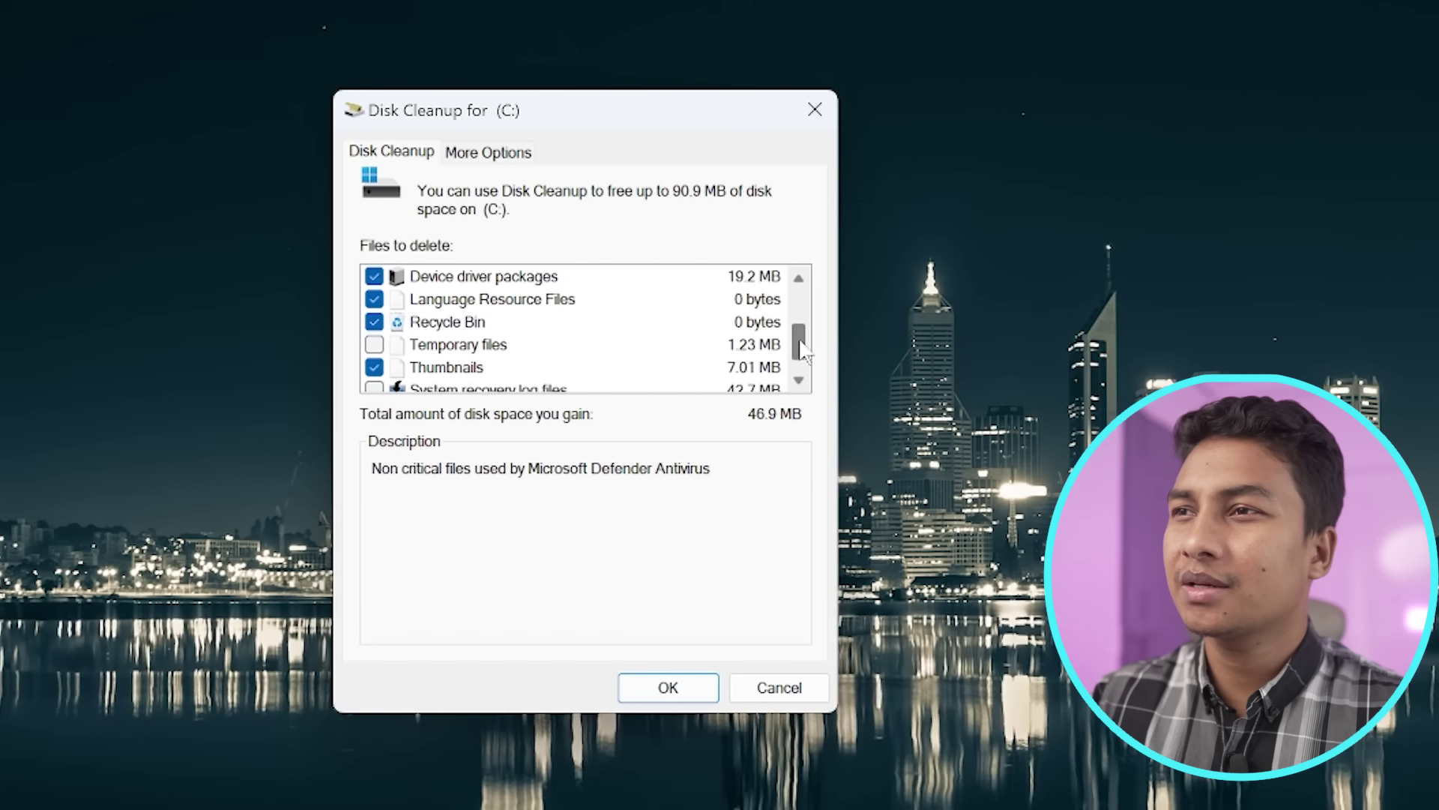
pyautogui.click(492, 344)
pyautogui.click(374, 344)
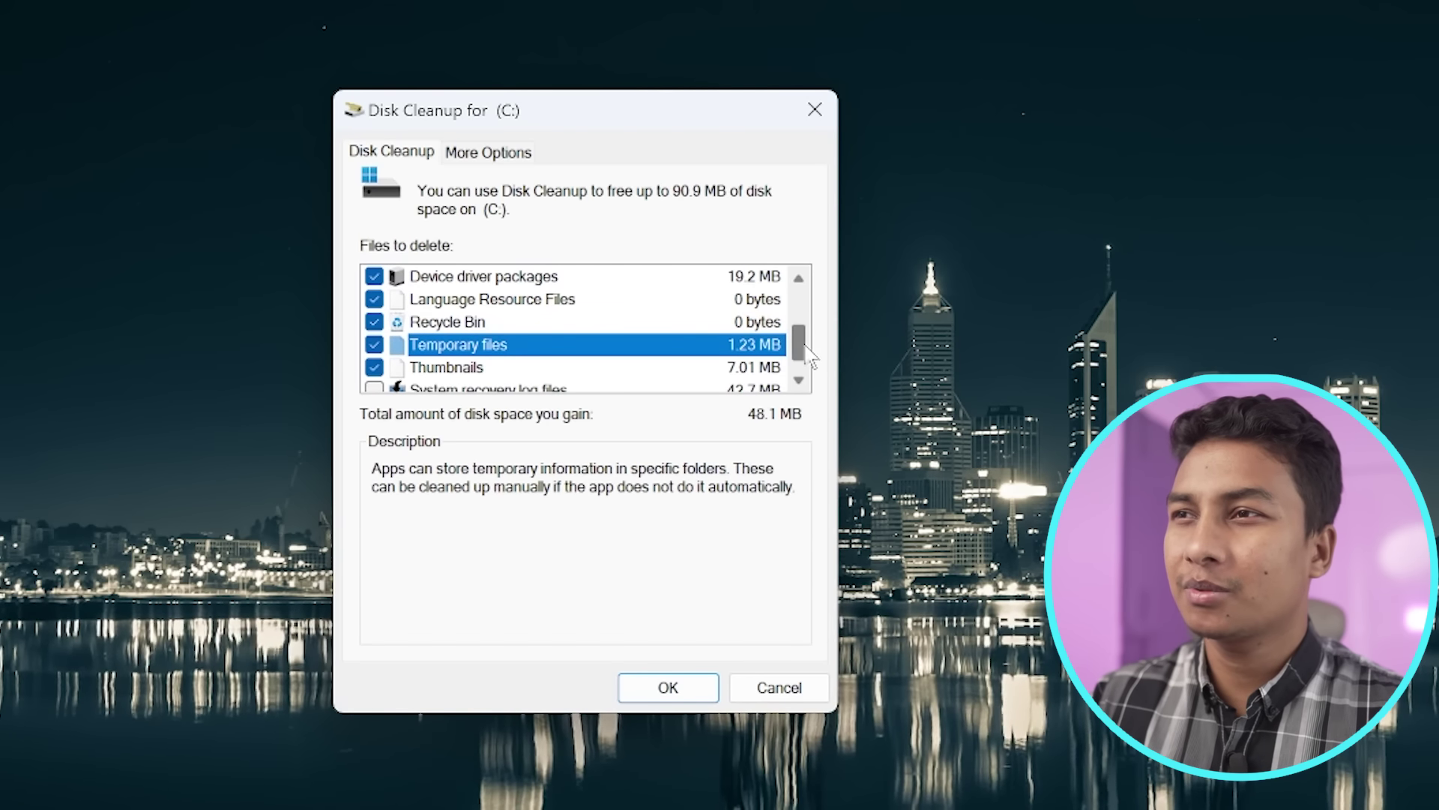
pyautogui.moveTo(807, 347); pyautogui.dragTo(808, 361)
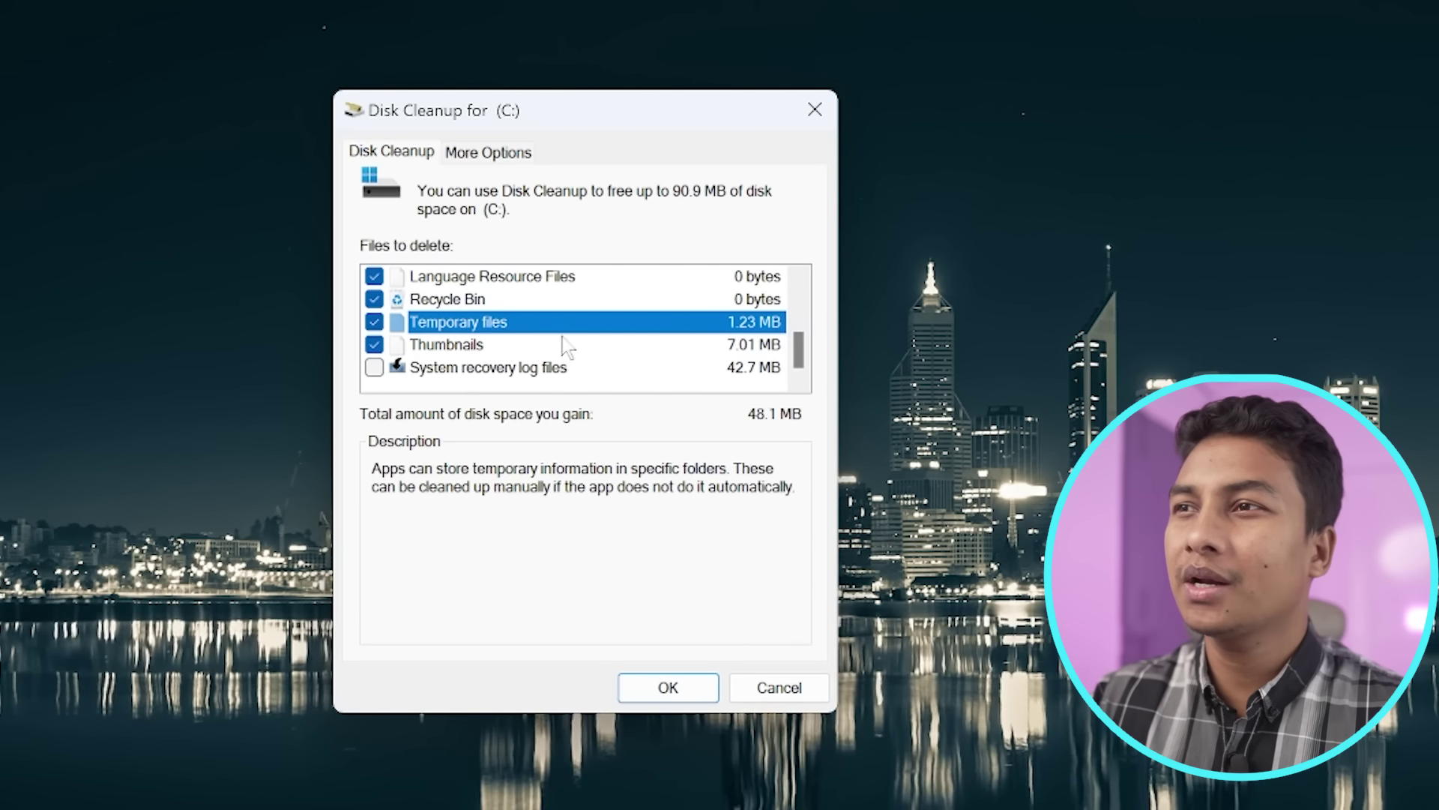
pyautogui.click(444, 367)
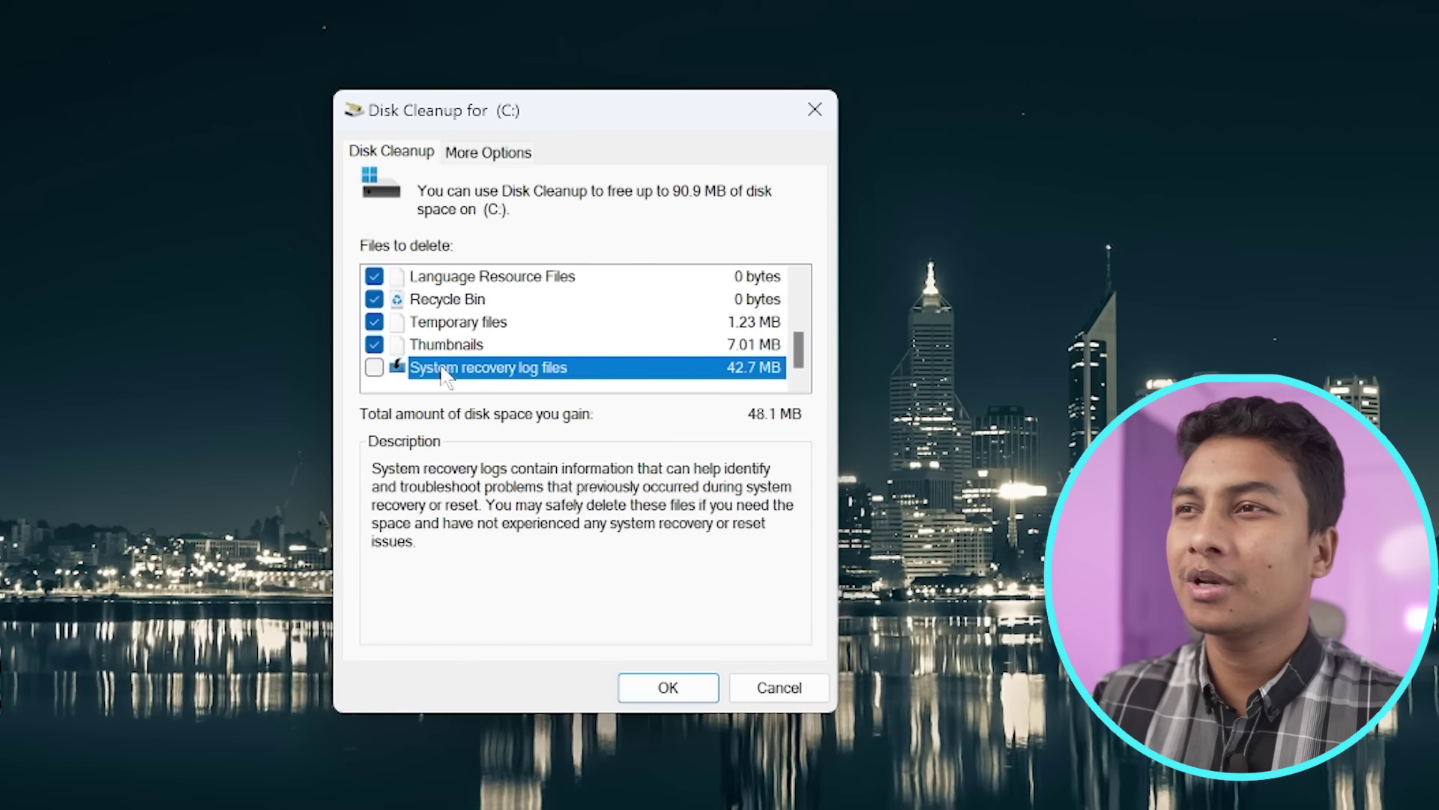
pyautogui.click(374, 367)
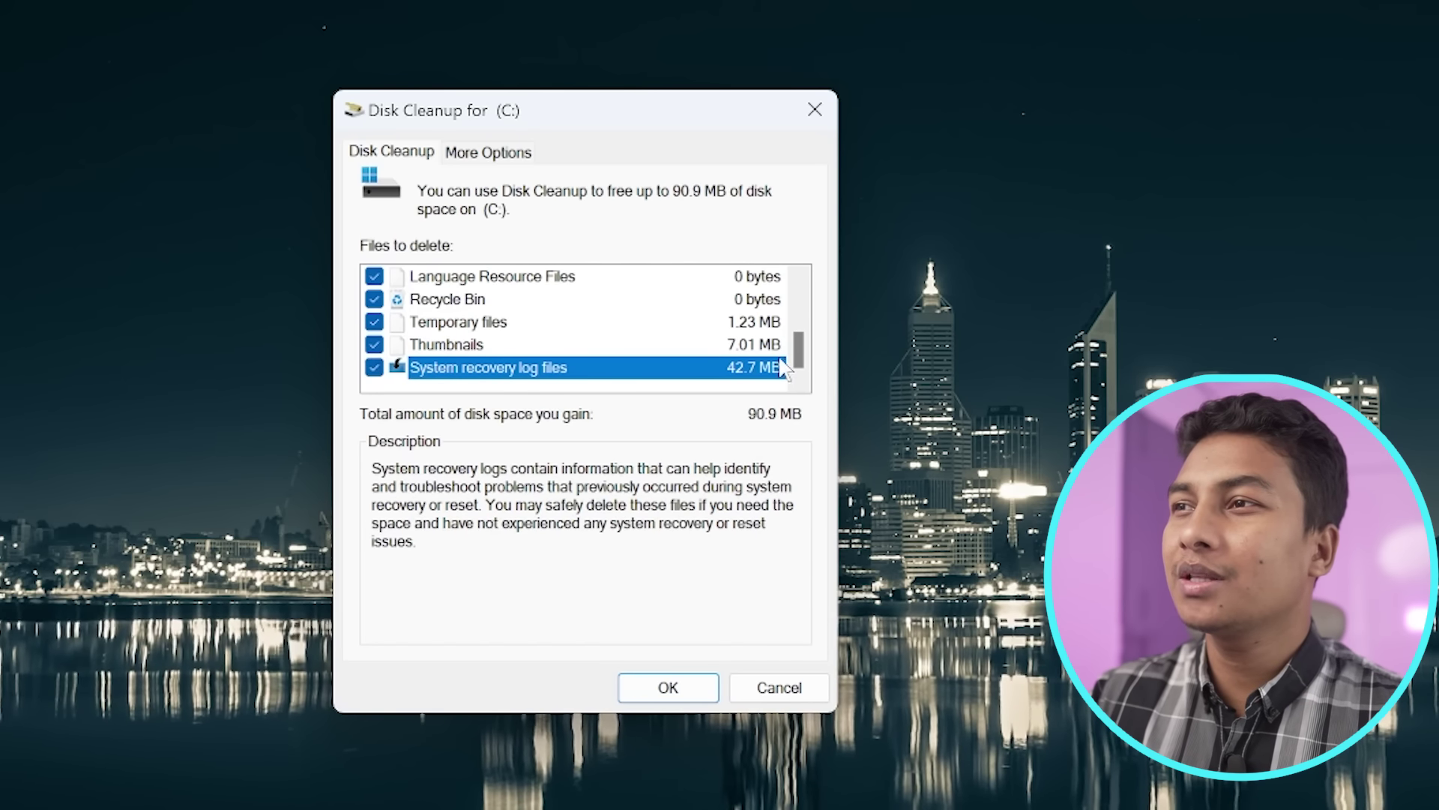
# Step: Recheck the selected cleanup categories, including Language Resource Files, and permanently delete the selected files from the (C:) drive
pyautogui.moveTo(799, 351); pyautogui.dragTo(800, 340)
pyautogui.click(771, 323)
pyautogui.click(768, 300)
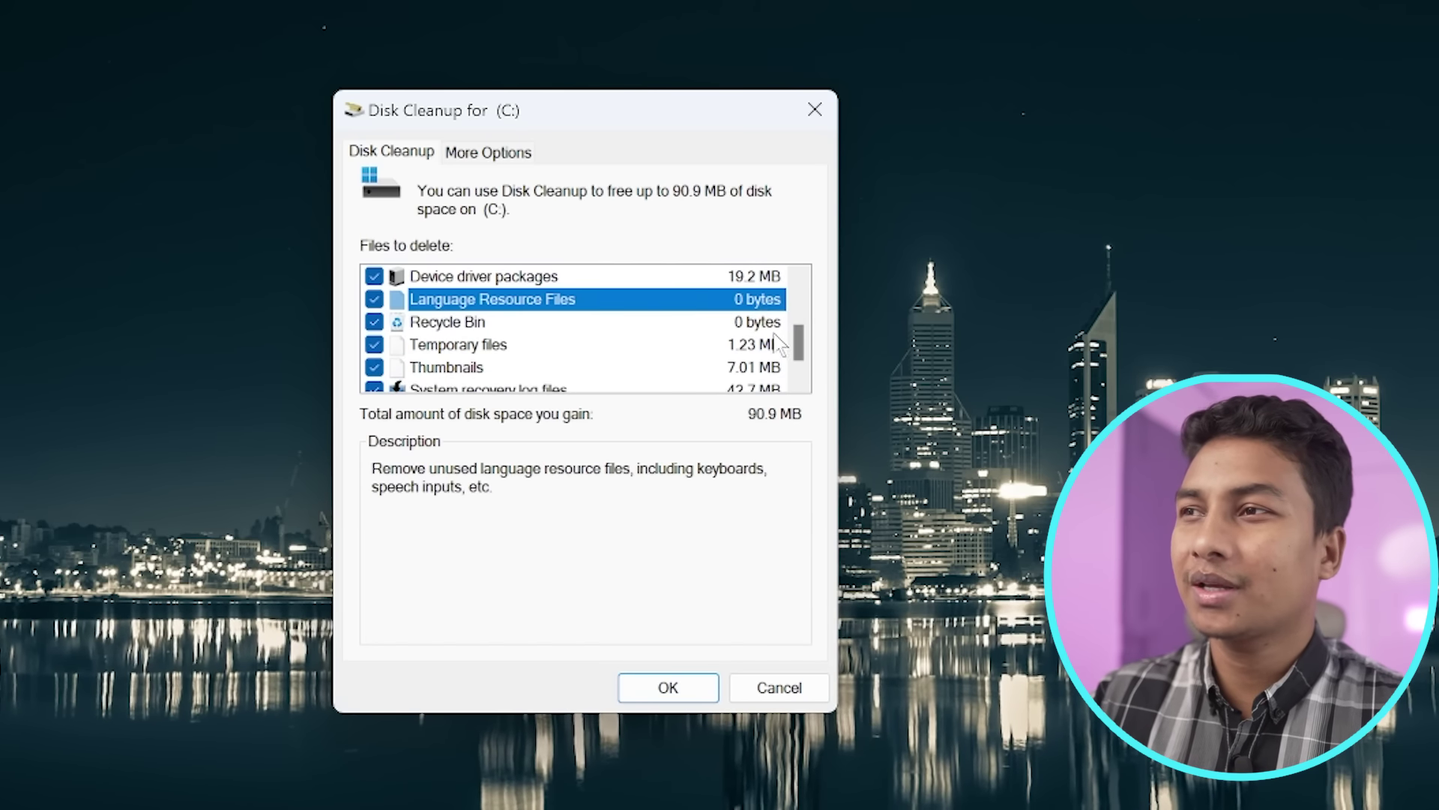
pyautogui.moveTo(808, 341); pyautogui.dragTo(807, 412)
pyautogui.click(712, 684)
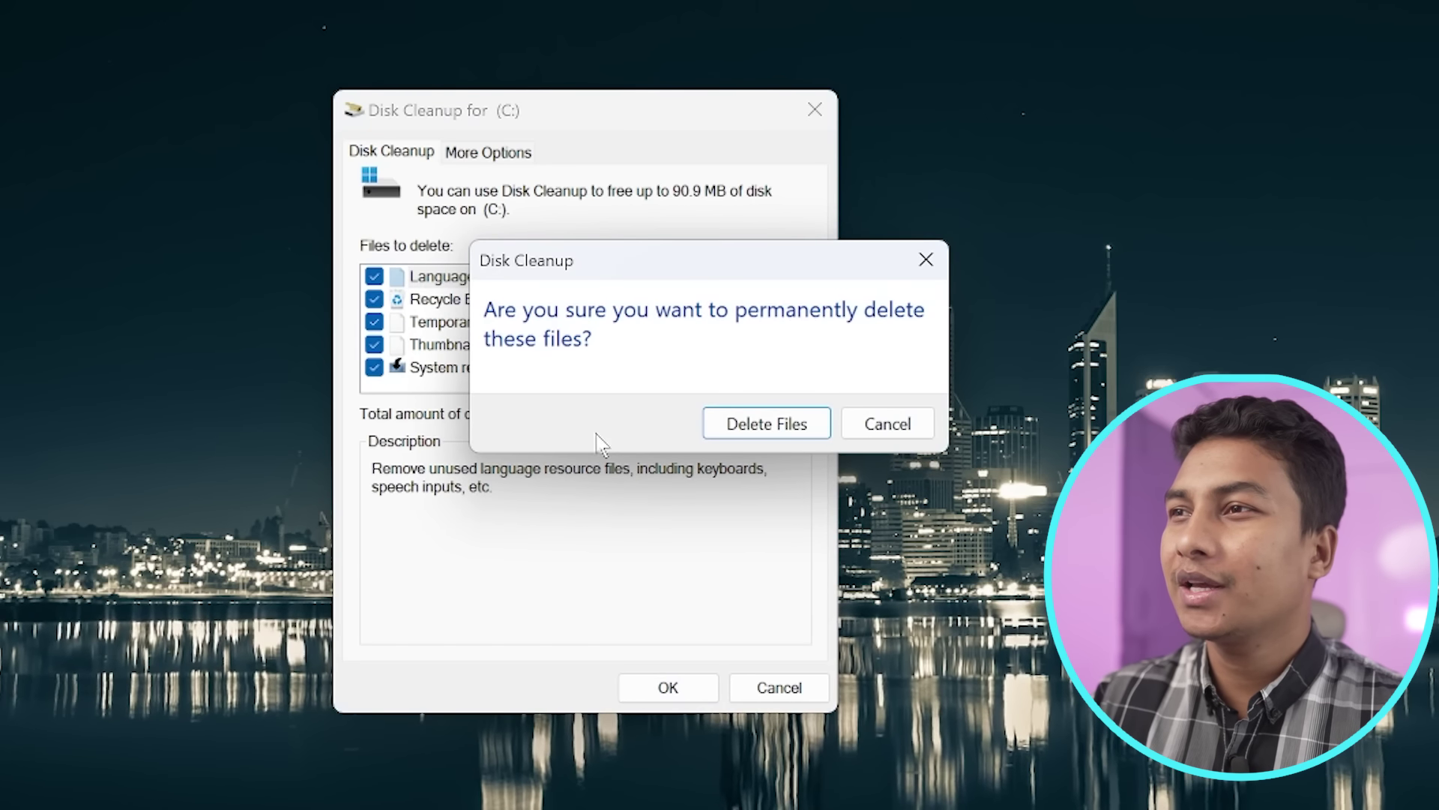
pyautogui.click(737, 436)
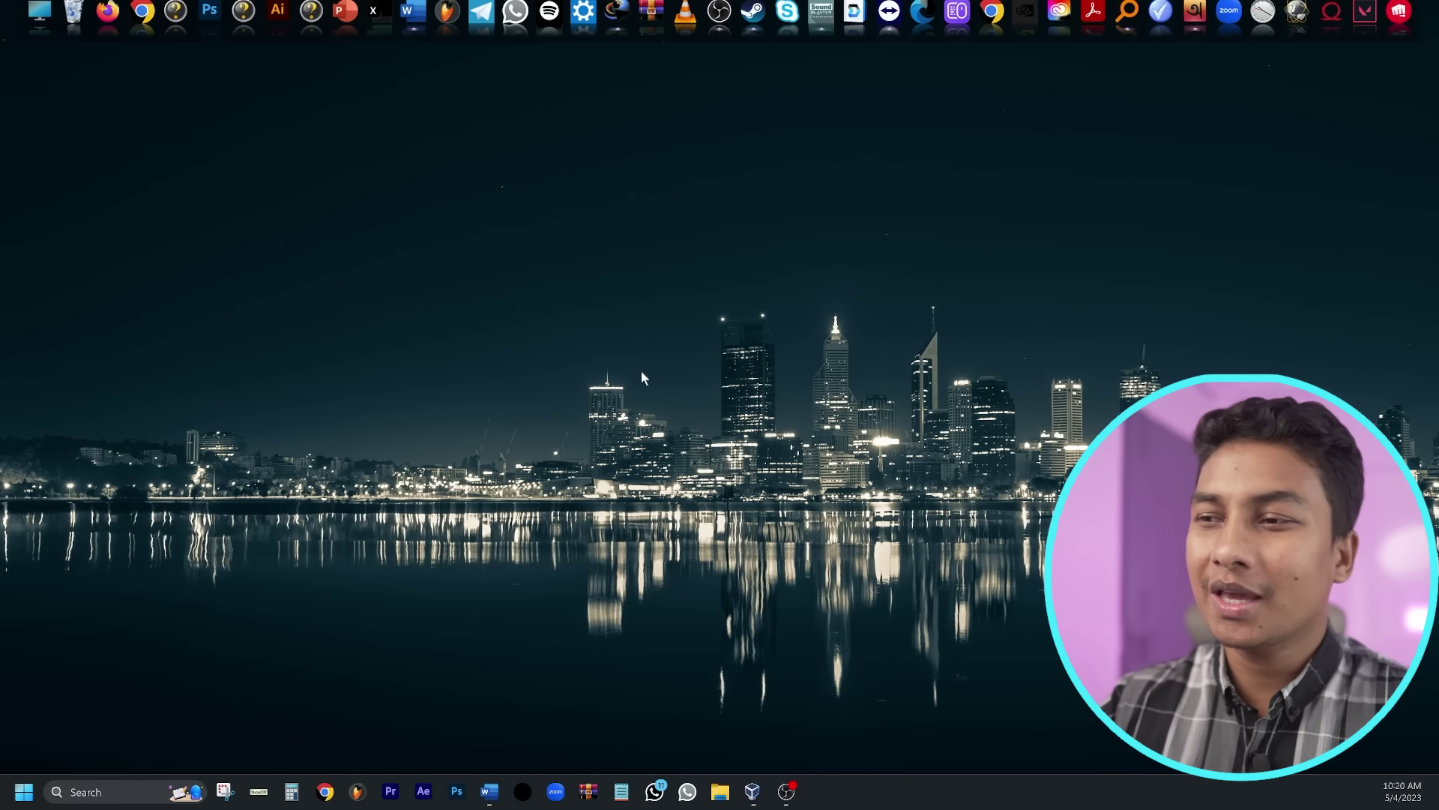
# Step: Switch to File Explorer to check the free space of the drives in This PC, and return to the desktop
pyautogui.click(720, 792)
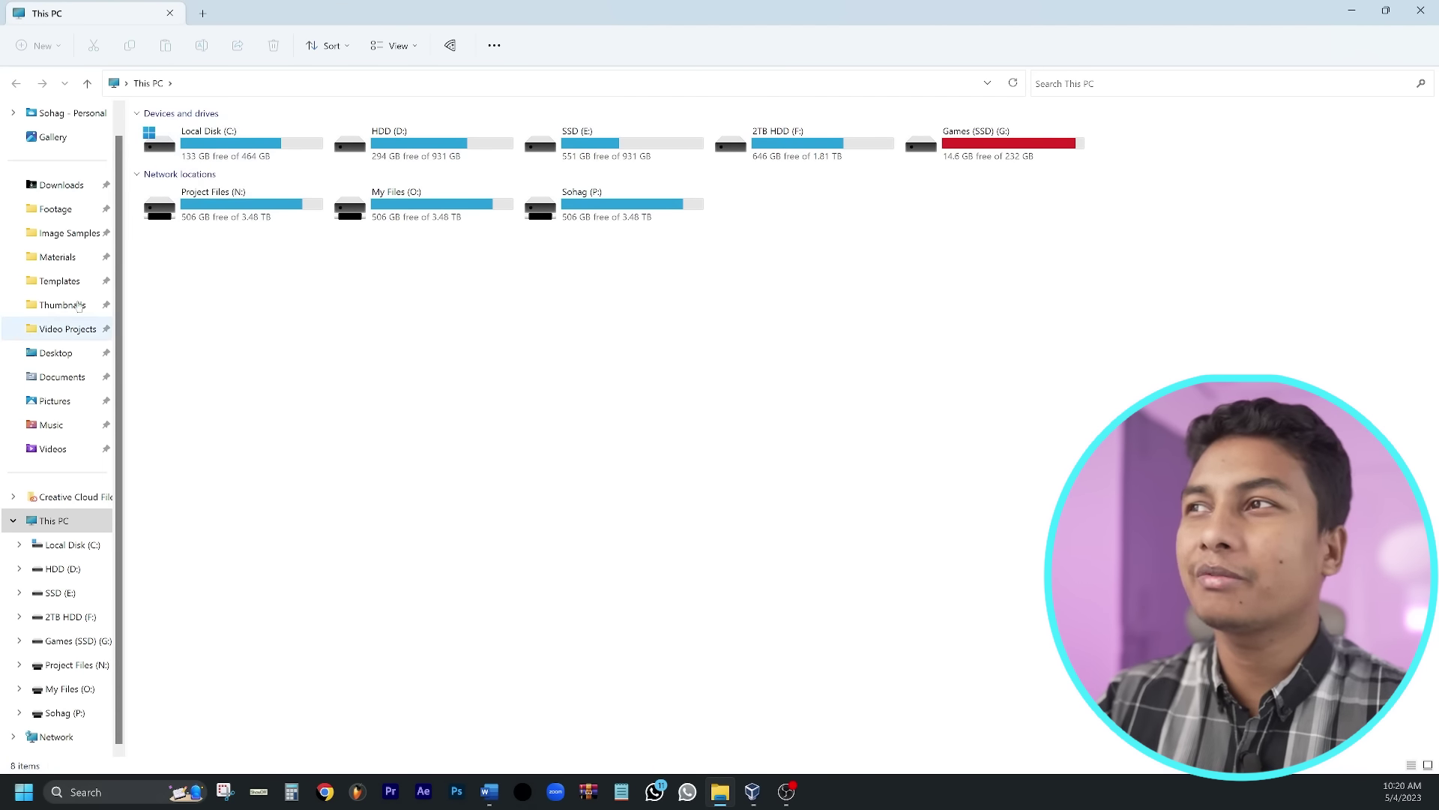
pyautogui.press('super+d')
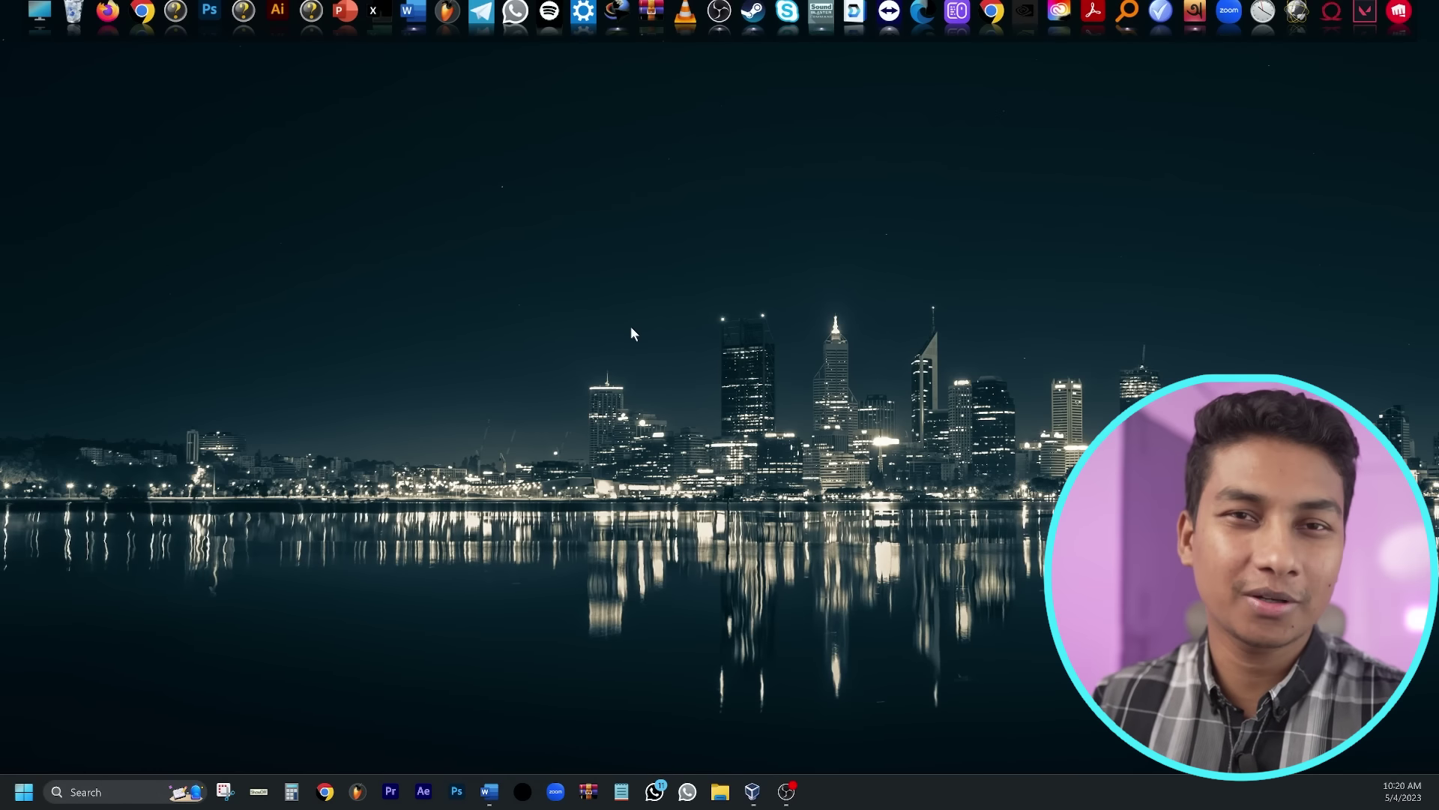